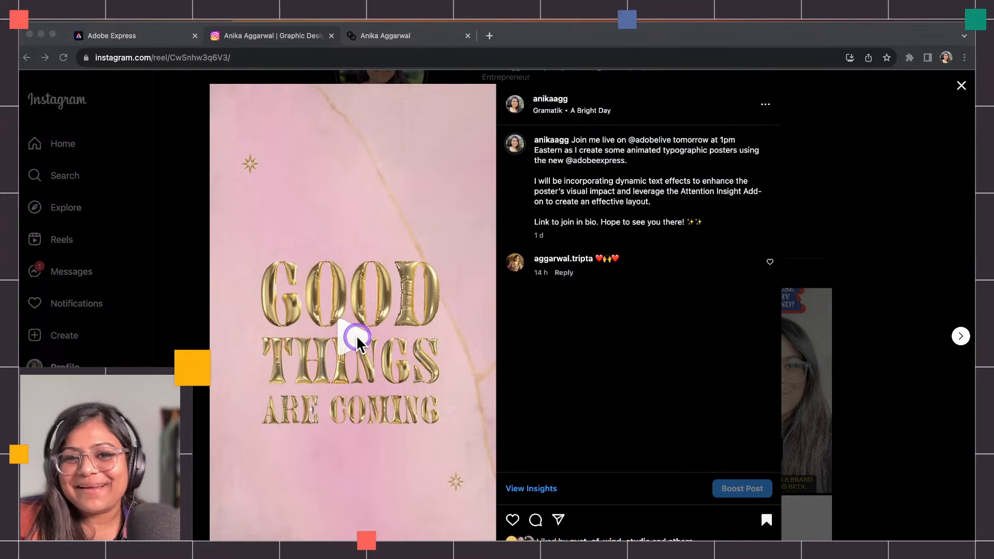
# Pause the 'Good Things Are Coming' Instagram reel and switch back to the Adobe Express tab.
pyautogui.click(357, 341)
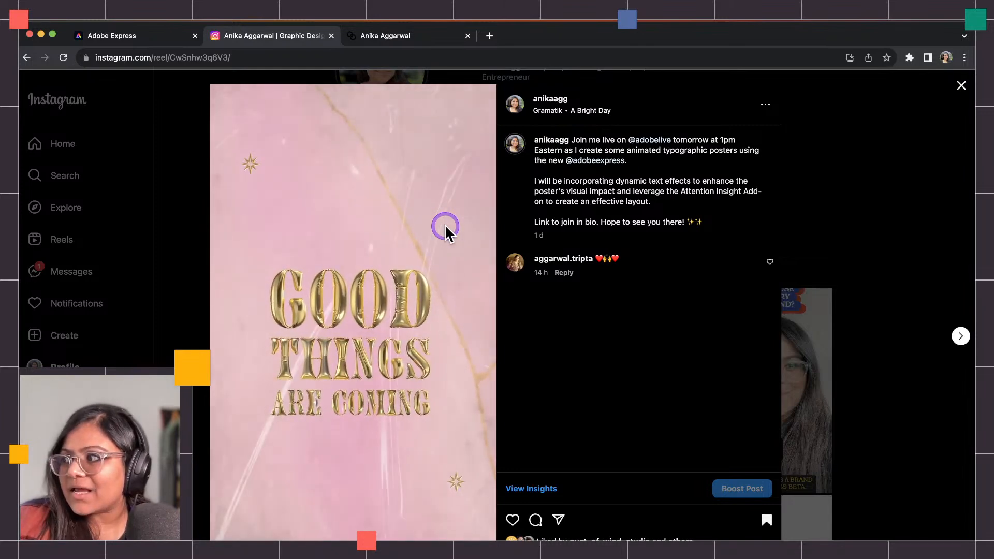
pyautogui.click(392, 234)
pyautogui.click(169, 42)
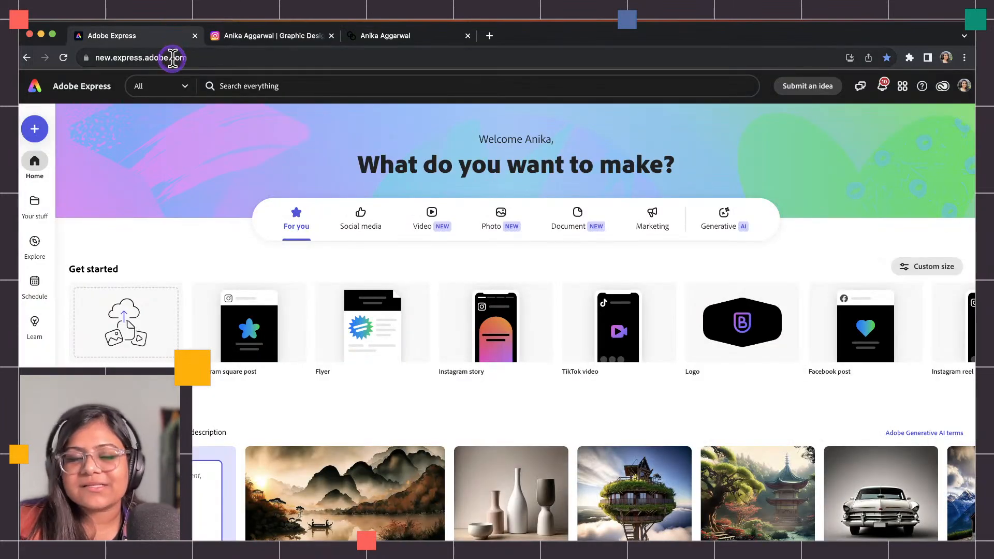
# Start a blank 8.5 x 11 in Flyer document from the Suggested sizes list.
pyautogui.moveTo(291, 301)
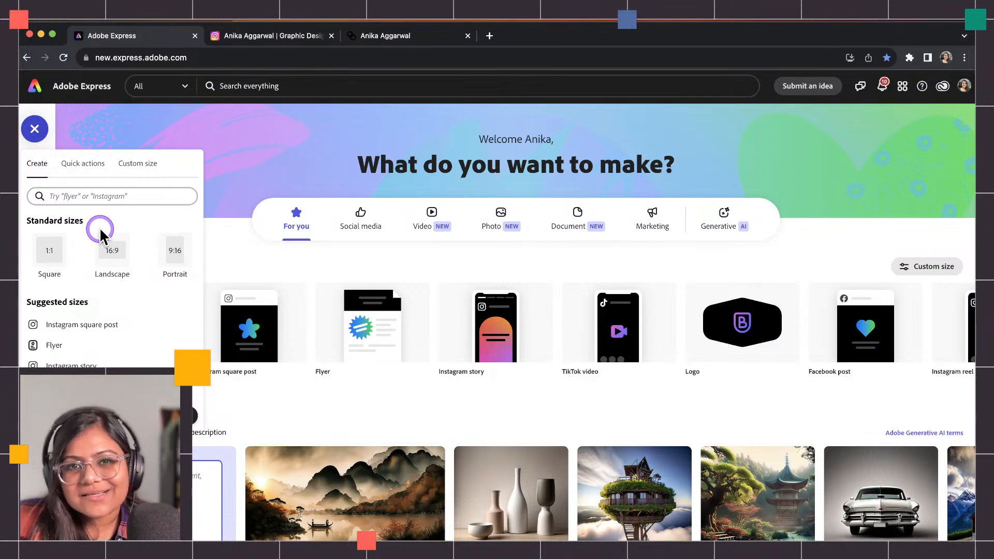
pyautogui.click(65, 165)
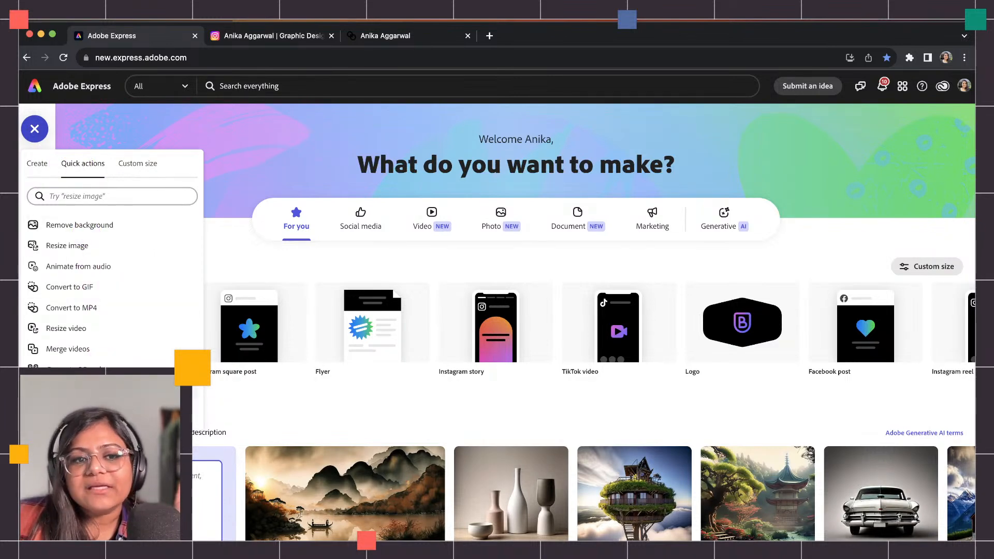
pyautogui.click(38, 163)
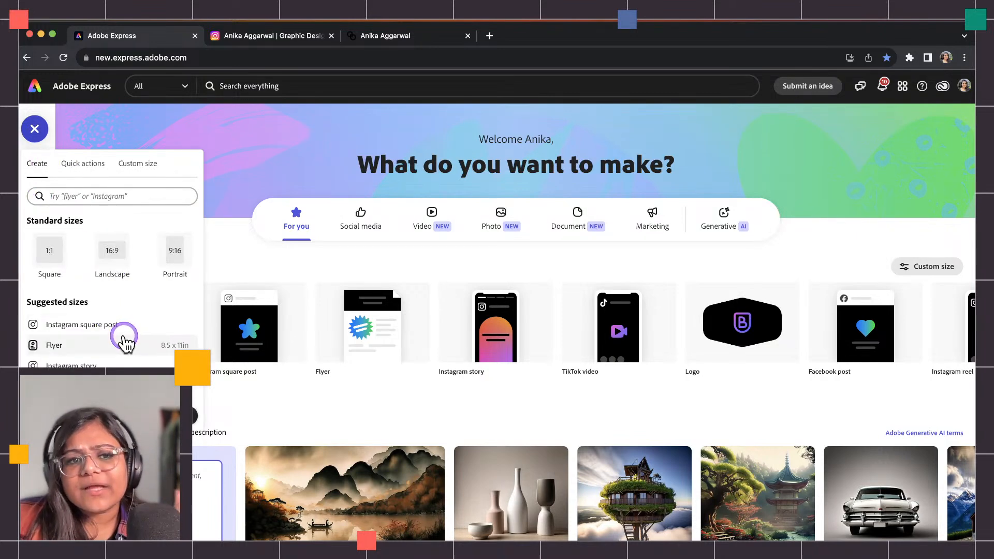
pyautogui.scroll(-2, 106, 323)
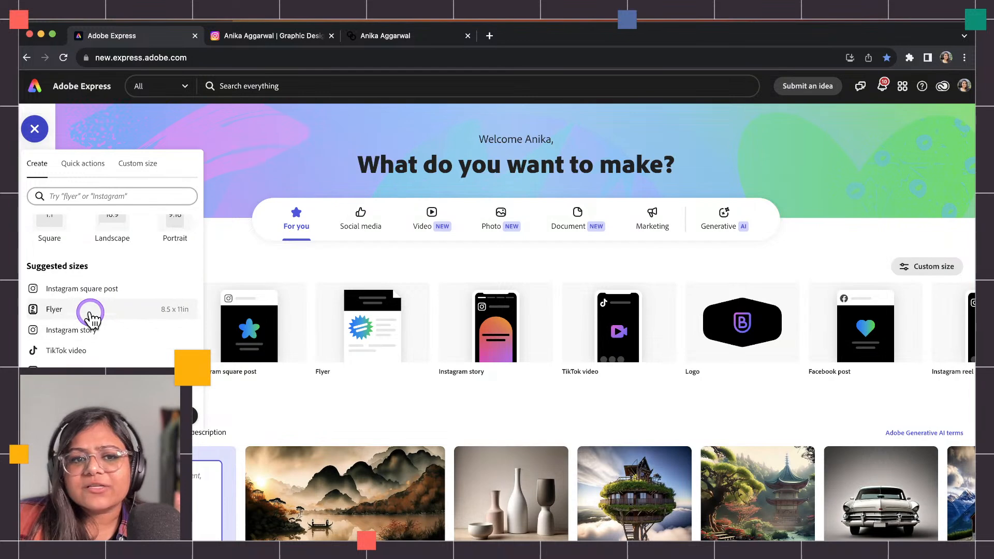
pyautogui.click(90, 311)
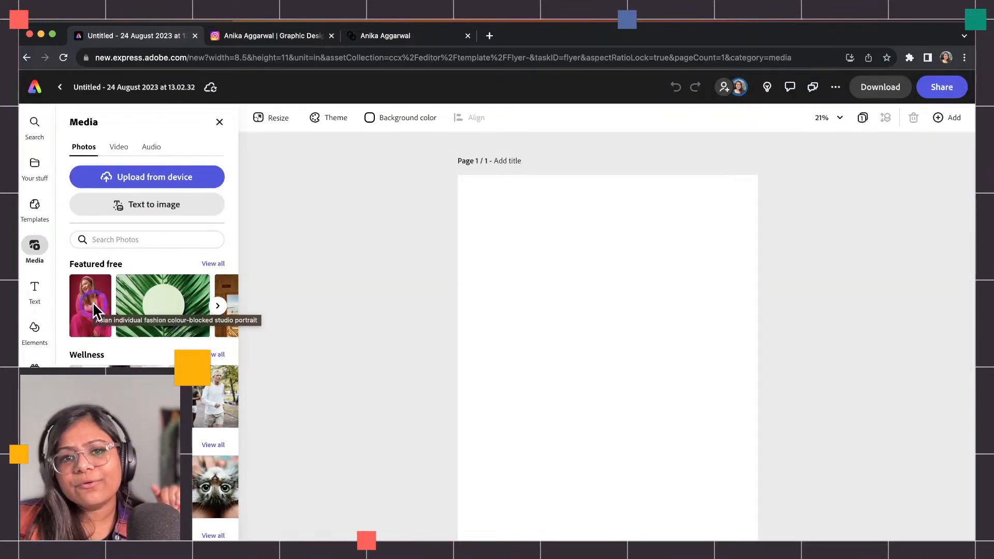
pyautogui.click(280, 41)
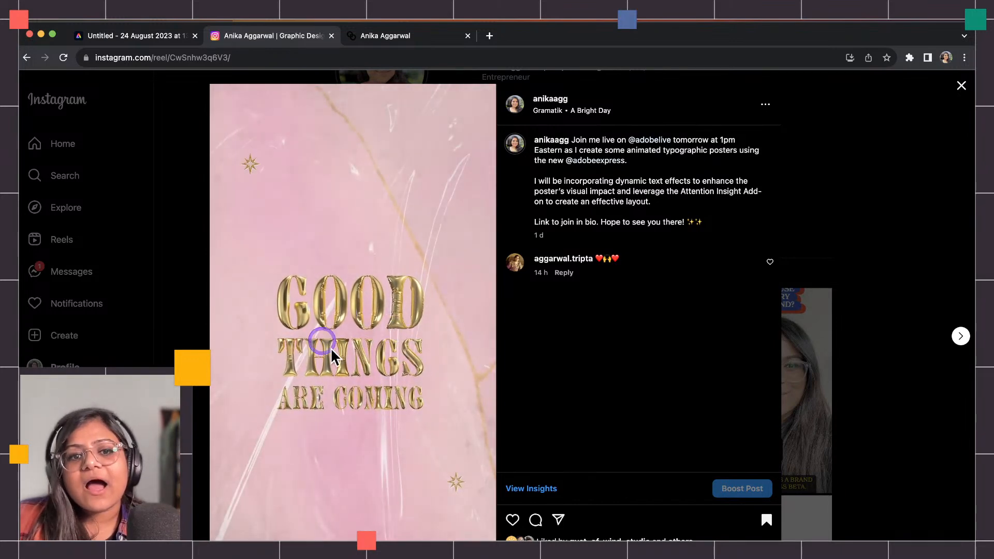
pyautogui.click(342, 343)
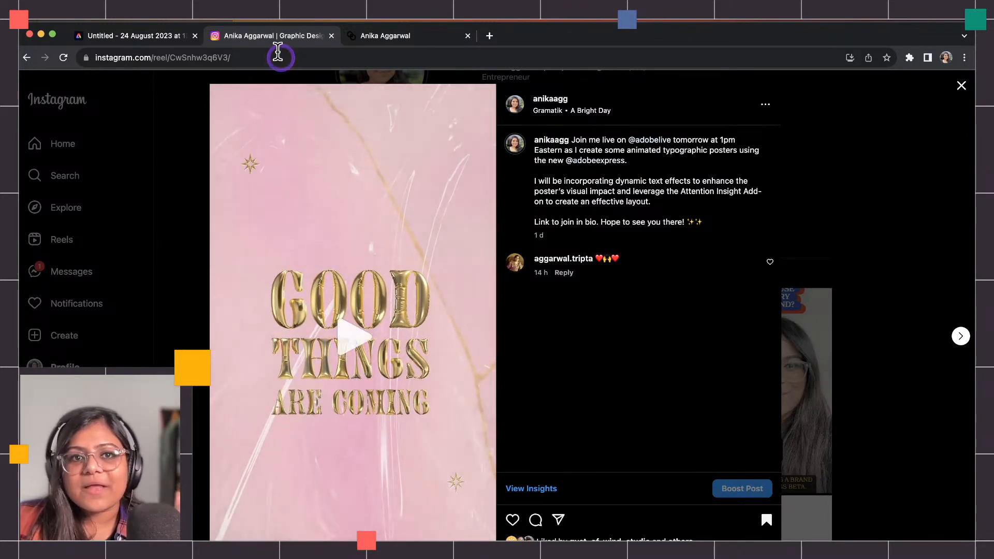
pyautogui.click(147, 32)
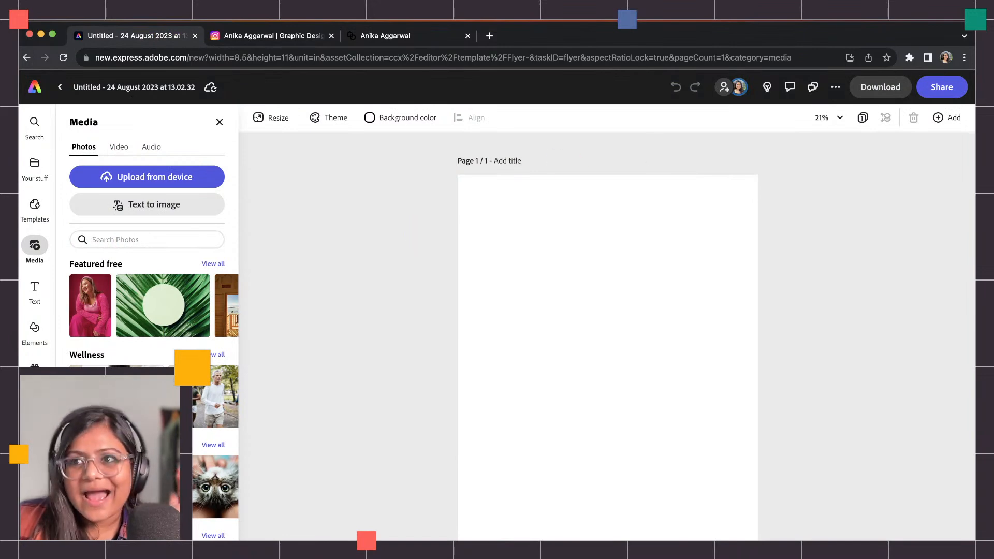
pyautogui.press('super+Tab')
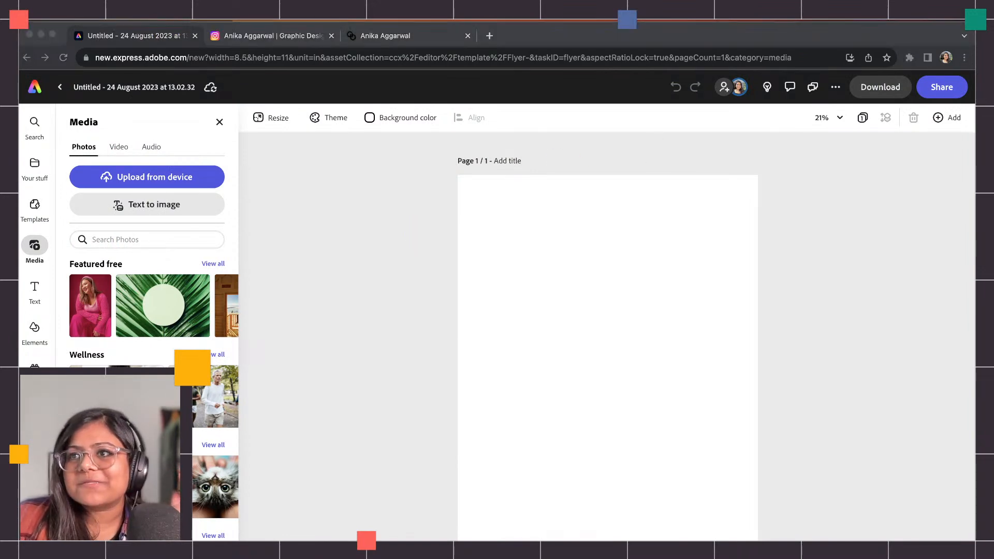
pyautogui.moveTo(975, 88); pyautogui.dragTo(428, 25)
pyautogui.moveTo(611, 25); pyautogui.dragTo(967, 26)
pyautogui.scroll(20, 600, 165)
pyautogui.moveTo(242, 27); pyautogui.dragTo(212, 24)
pyautogui.moveTo(921, 31); pyautogui.dragTo(366, 31)
pyautogui.moveTo(229, 38); pyautogui.dragTo(645, 84)
pyautogui.moveTo(802, 77); pyautogui.dragTo(520, 75)
pyautogui.moveTo(323, 82); pyautogui.dragTo(974, 37)
pyautogui.scroll(-4, 450, 386)
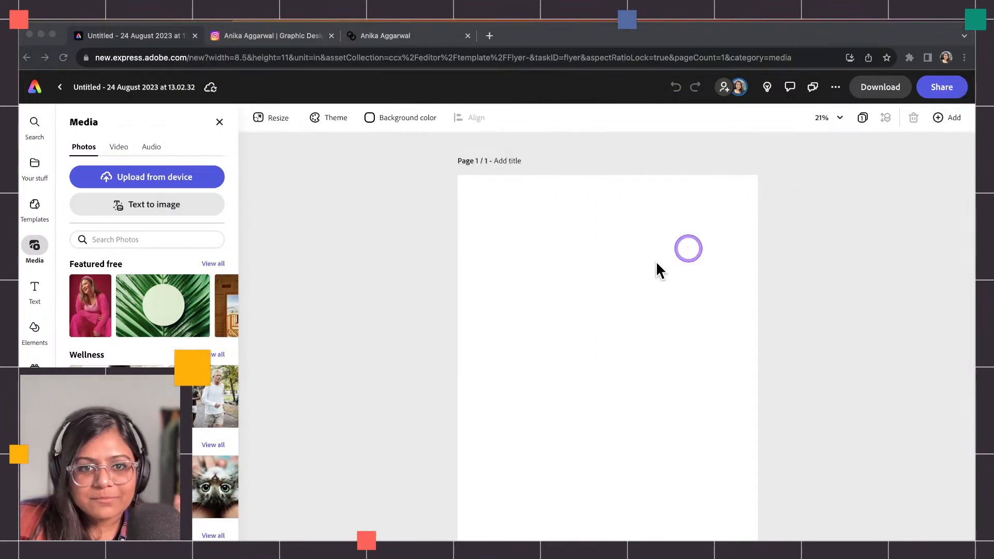
pyautogui.click(688, 249)
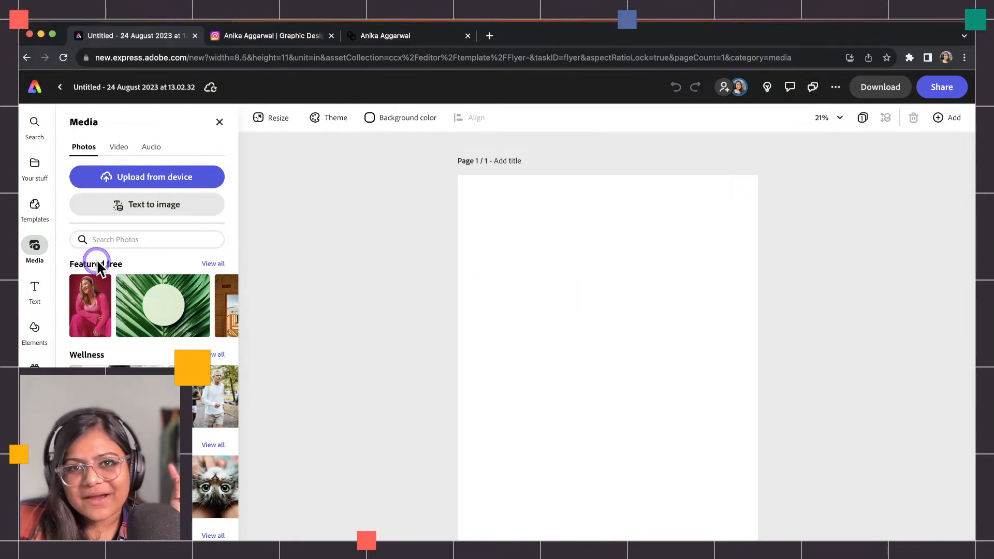
pyautogui.click(267, 35)
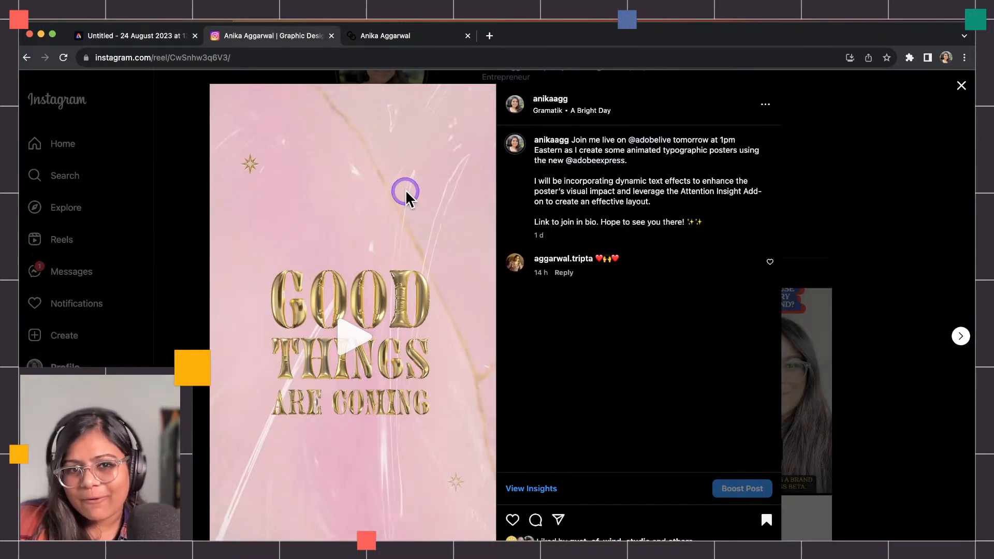
pyautogui.click(154, 37)
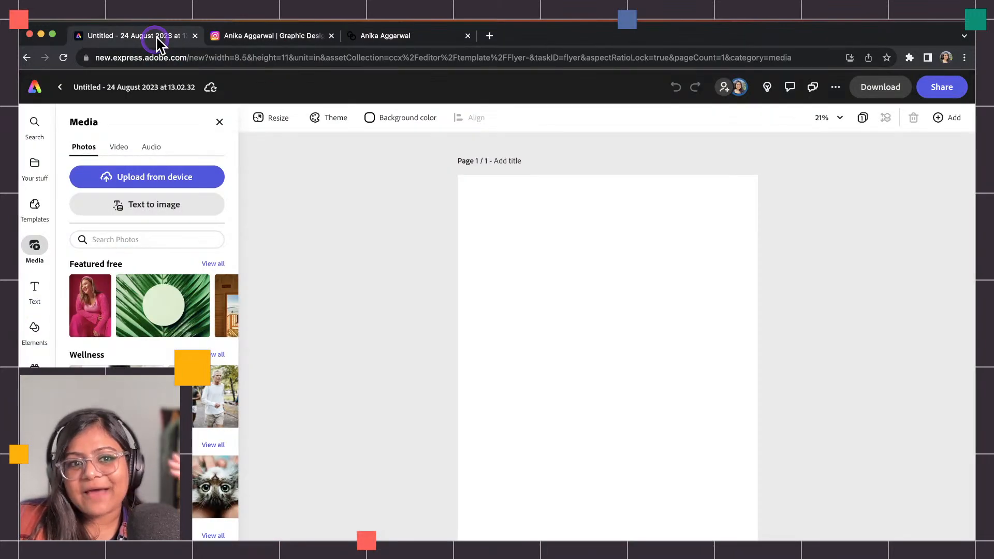
# Search photos for 'bright pink marble' and add one of the pink marble results to the flyer.
pyautogui.click(159, 237)
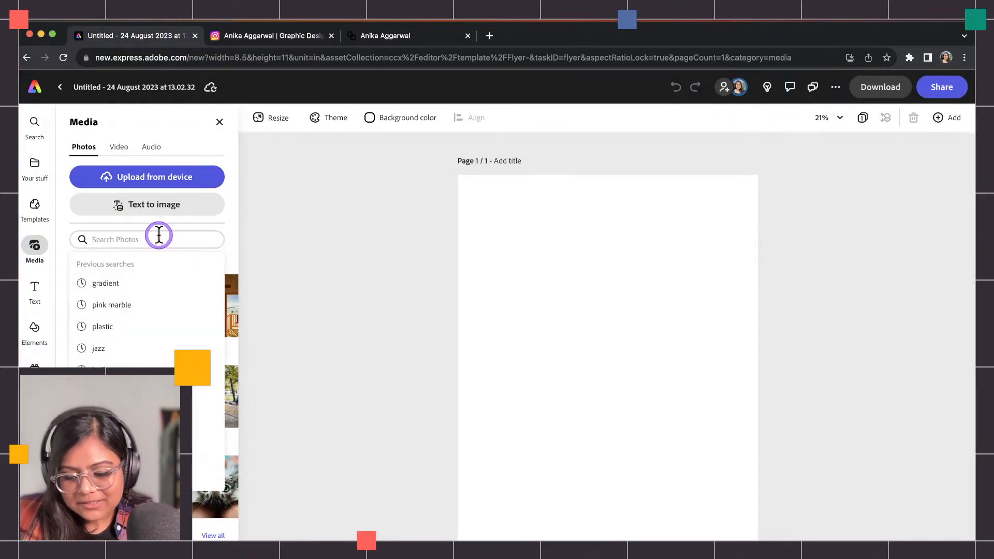
pyautogui.write('bright pink marble')
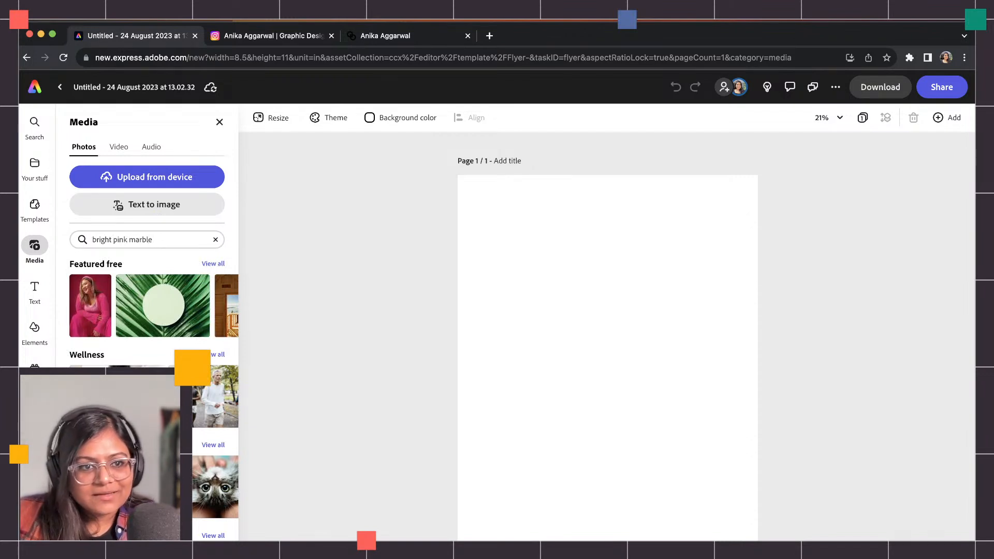
pyautogui.press('Return')
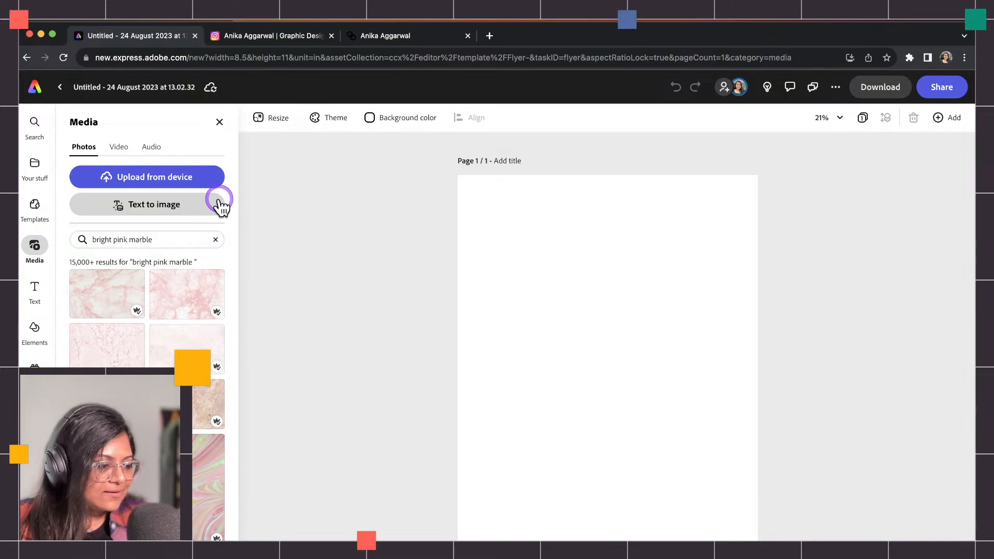
pyautogui.click(211, 187)
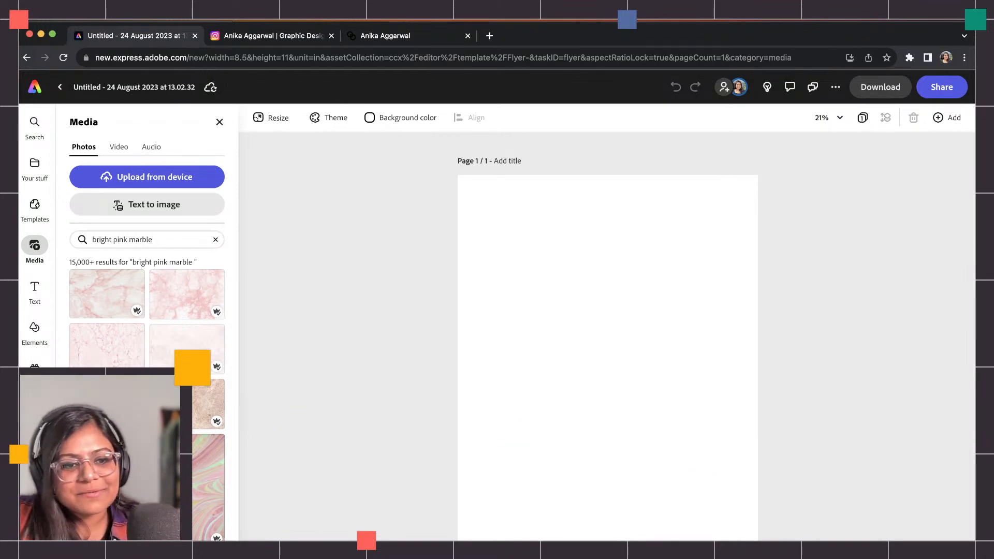
pyautogui.scroll(-1, 176, 465)
pyautogui.click(124, 461)
# Enlarge the newly placed marble photo past the page edges and move it over the page.
pyautogui.click(513, 211)
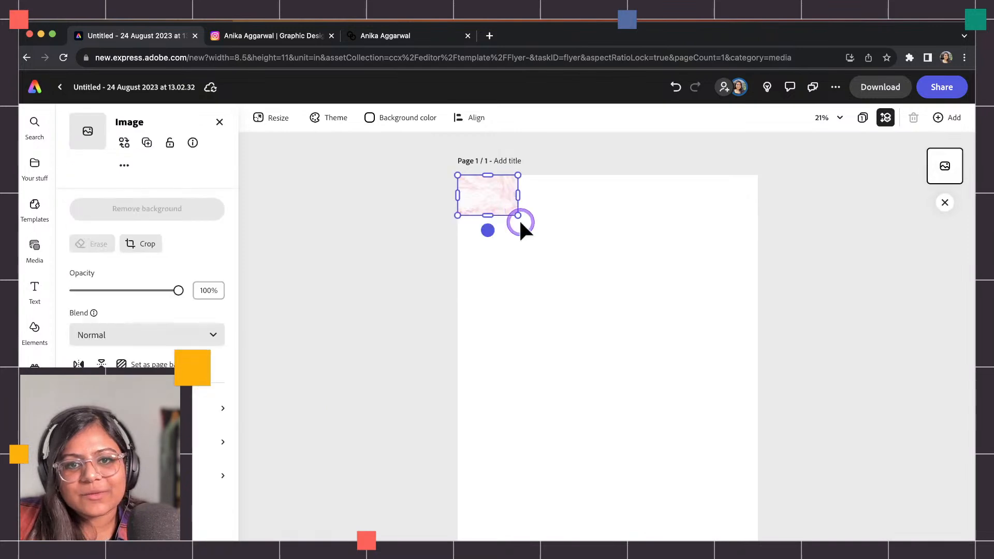
pyautogui.moveTo(515, 213); pyautogui.dragTo(973, 538)
pyautogui.moveTo(709, 472); pyautogui.dragTo(614, 461)
pyautogui.click(366, 295)
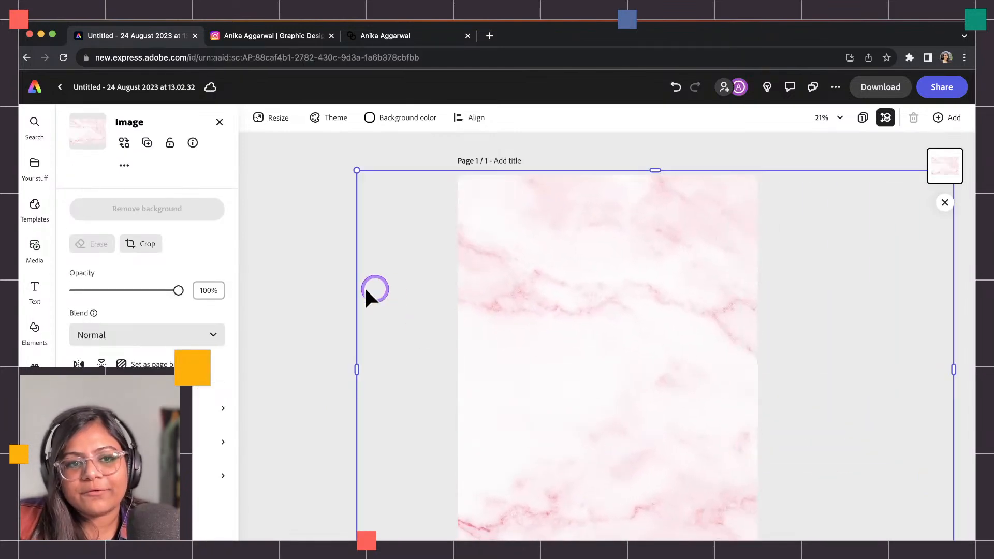
pyautogui.click(330, 287)
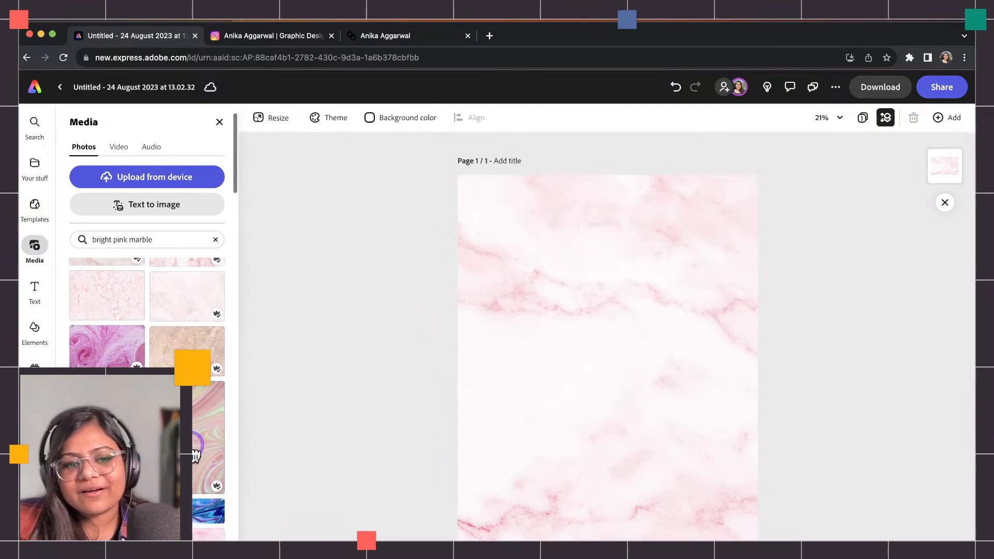
# Add a second pink marble photo, enlarge it, and shift it left over the page.
pyautogui.scroll(-2, 196, 445)
pyautogui.click(135, 429)
pyautogui.moveTo(517, 215); pyautogui.dragTo(895, 504)
pyautogui.moveTo(661, 377); pyautogui.dragTo(496, 363)
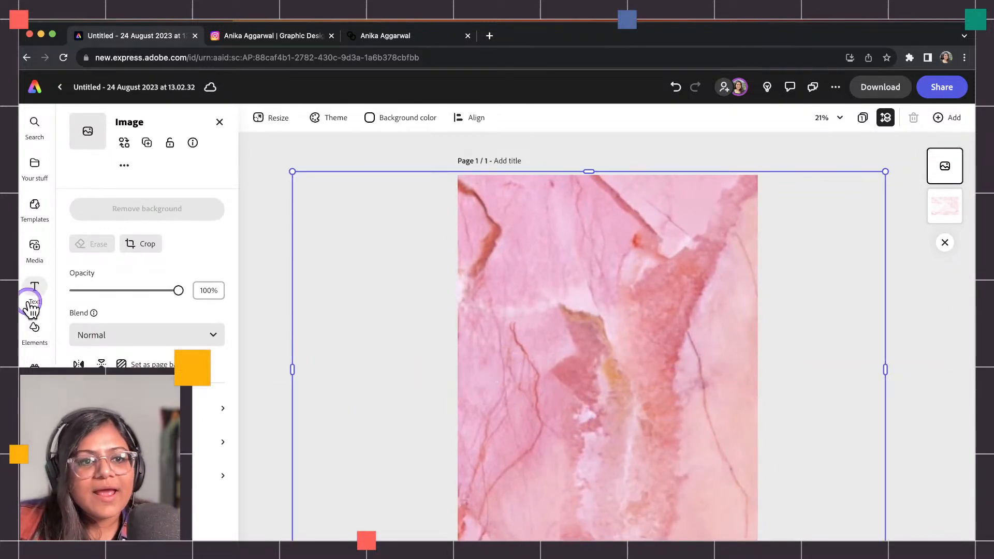
pyautogui.click(235, 268)
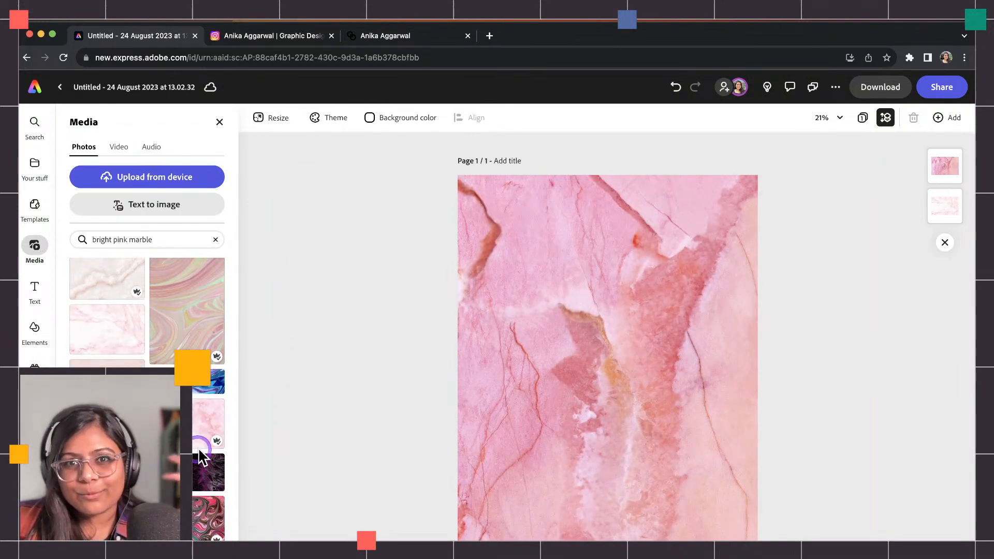
# Place a different marble photo, delete the pale marble layer, and move the pink image up.
pyautogui.scroll(-2, 202, 453)
pyautogui.scroll(-3, 203, 452)
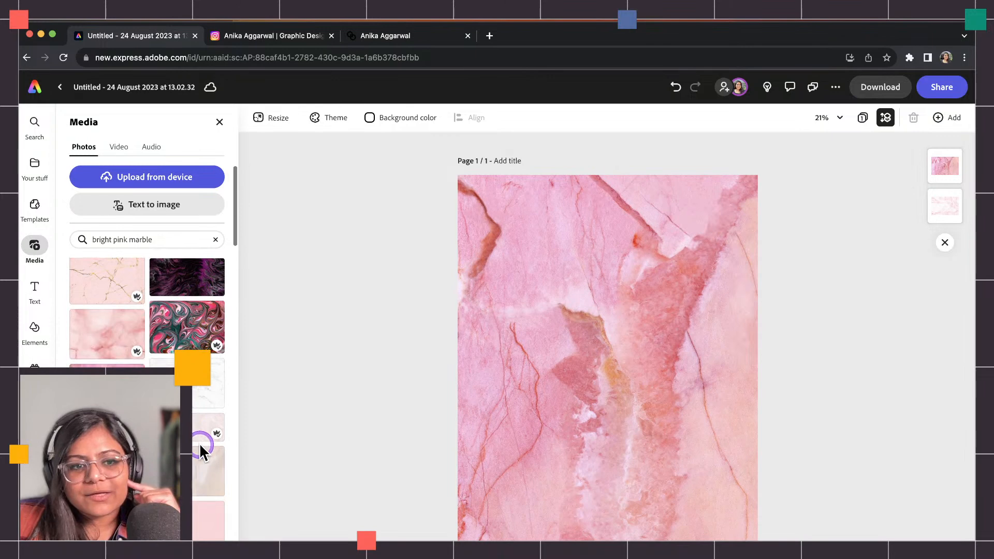
pyautogui.scroll(-4, 224, 468)
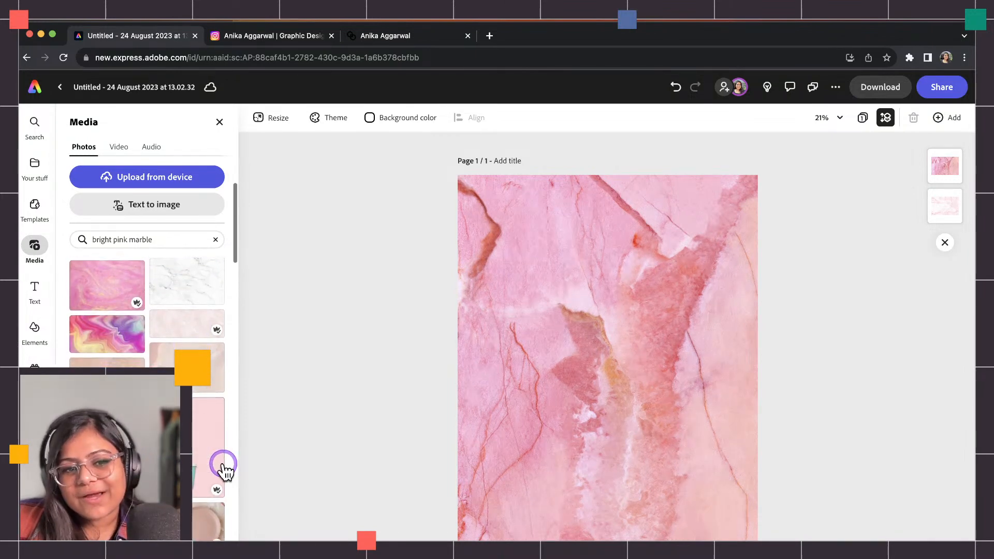
pyautogui.moveTo(179, 357); pyautogui.dragTo(609, 426)
pyautogui.click(605, 229)
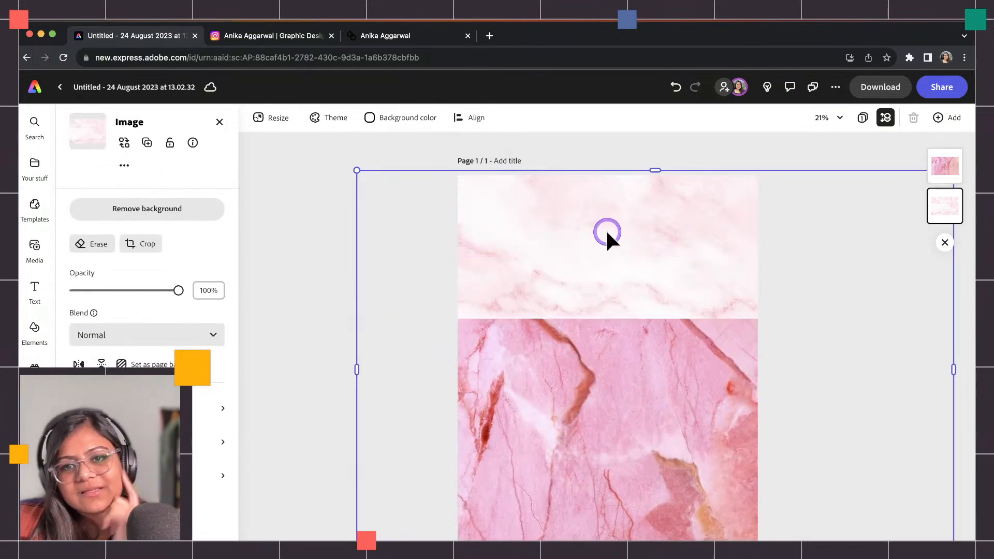
pyautogui.press('Delete')
pyautogui.moveTo(620, 380); pyautogui.dragTo(588, 253)
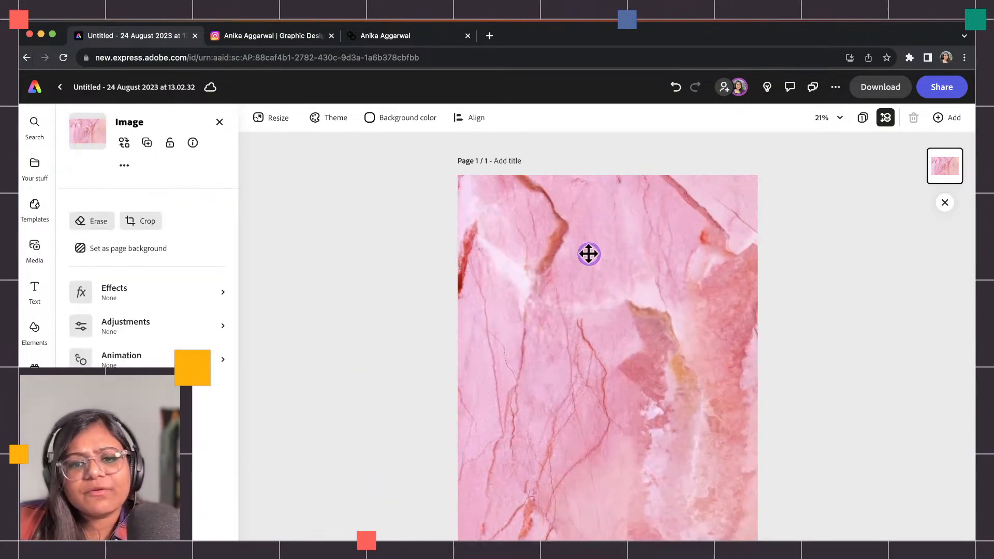
# Bring back the marble search results and delete the large marble image.
pyautogui.click(379, 337)
pyautogui.click(41, 328)
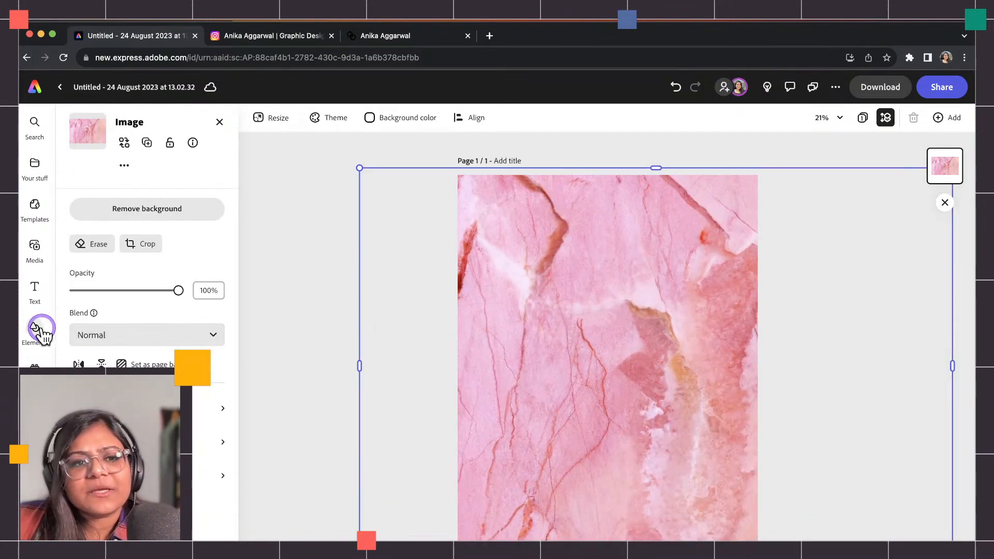
pyautogui.click(34, 246)
pyautogui.scroll(-5, 147, 310)
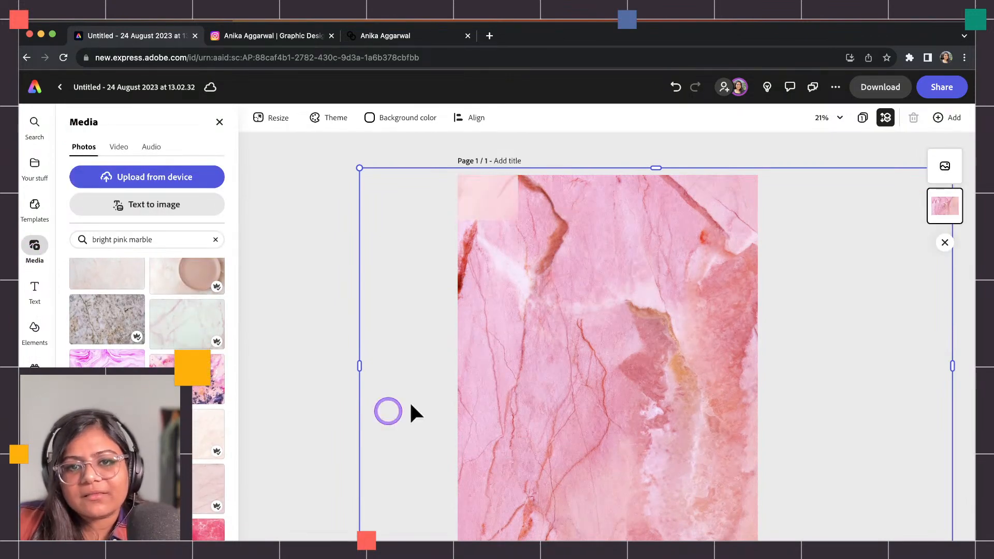
pyautogui.click(529, 272)
pyautogui.press('Delete')
# Scale and reposition the small marble image until it covers the whole page.
pyautogui.click(489, 200)
pyautogui.moveTo(518, 220); pyautogui.dragTo(940, 537)
pyautogui.moveTo(683, 379)
pyautogui.mouseDown()
pyautogui.moveTo(608, 368)
pyautogui.moveTo(529, 373)
pyautogui.mouseUp()
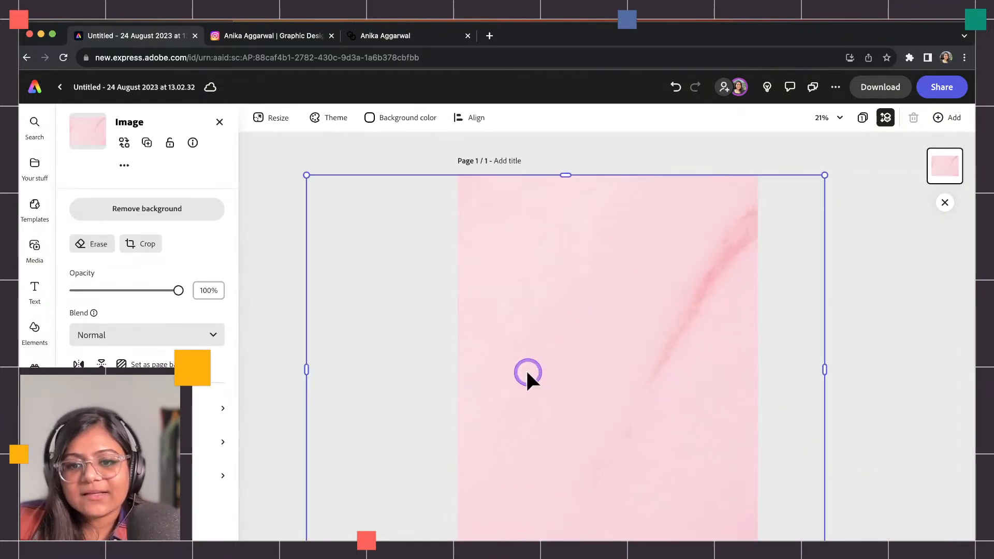
pyautogui.moveTo(827, 174); pyautogui.dragTo(848, 160)
pyautogui.moveTo(709, 231); pyautogui.dragTo(670, 242)
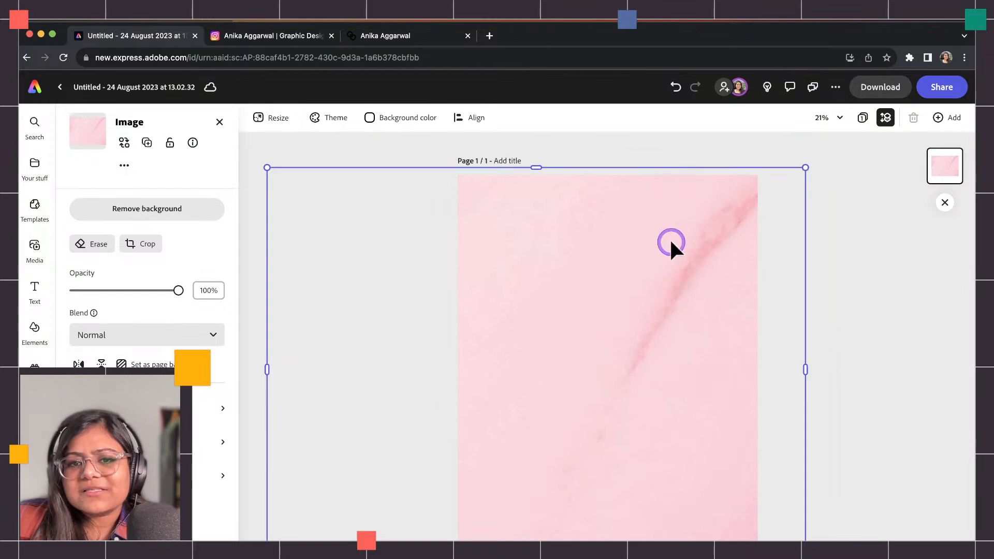
pyautogui.click(627, 158)
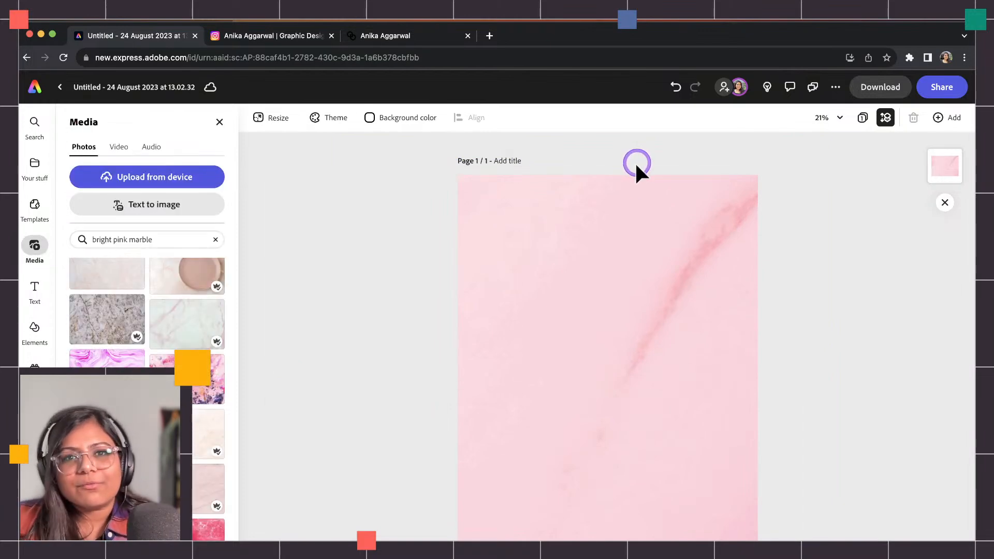
pyautogui.click(675, 256)
# Replace the photo search with 'plastic' and add the wrinkled black plastic wrap photo.
pyautogui.click(888, 279)
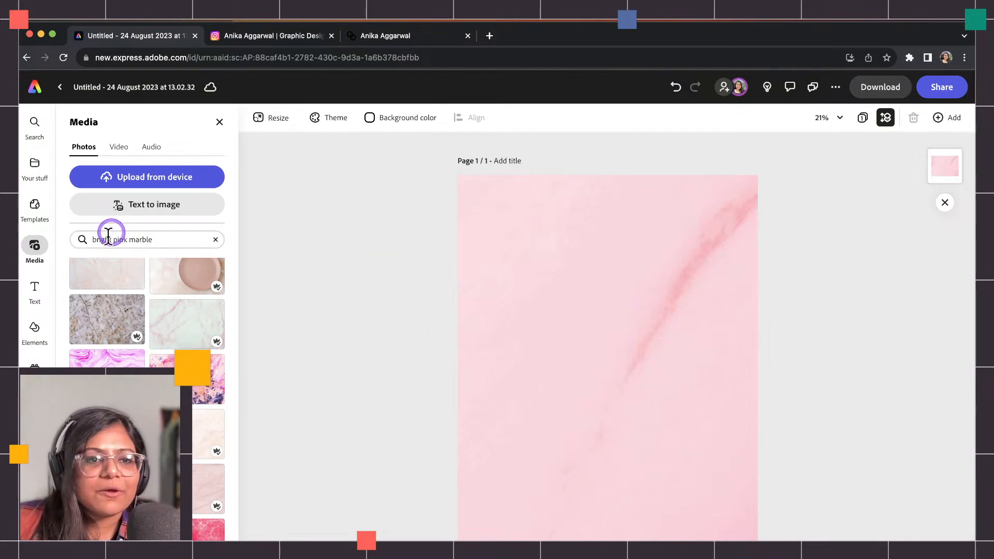
pyautogui.moveTo(171, 238); pyautogui.dragTo(92, 221)
pyautogui.press('BackSpace')
pyautogui.write('plastic')
pyautogui.press('Return')
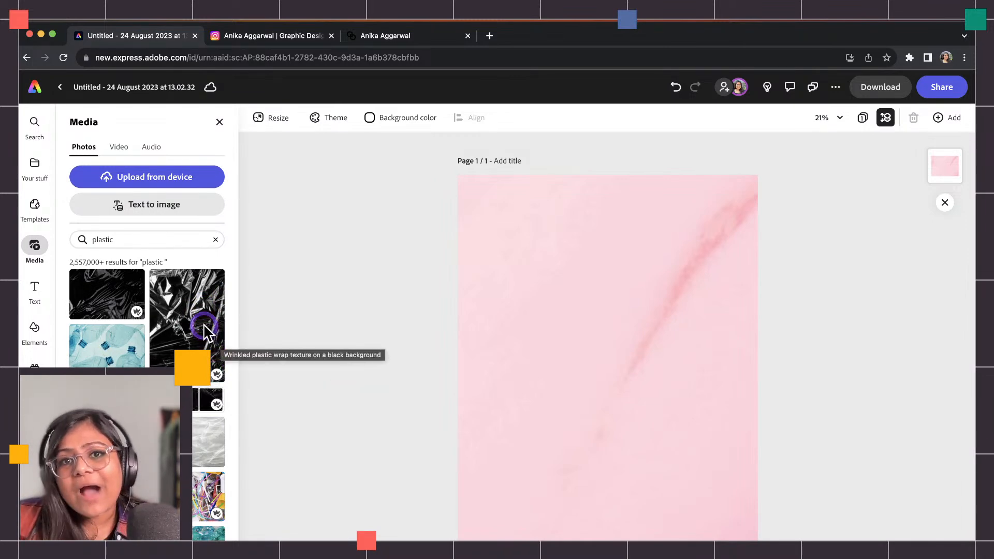
pyautogui.click(183, 298)
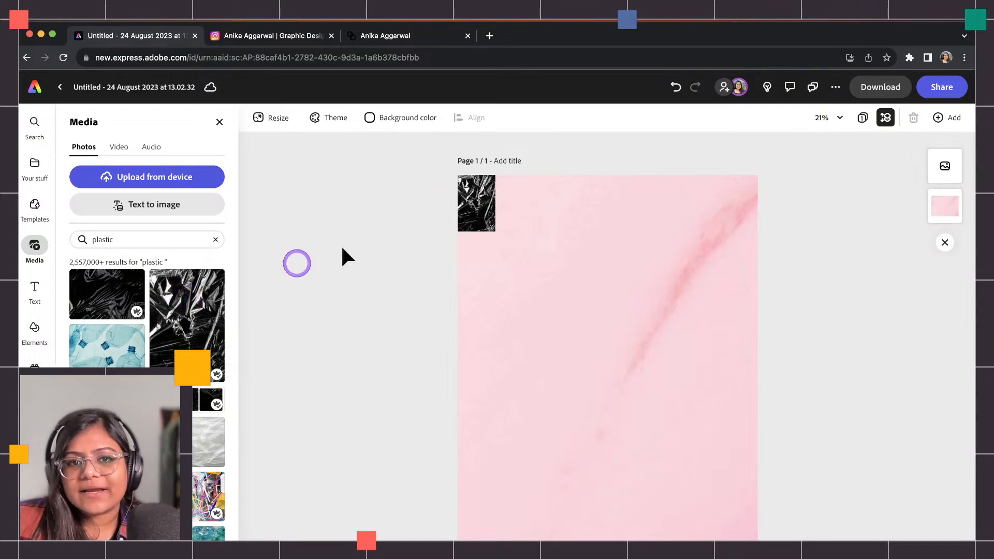
pyautogui.click(483, 226)
# Scale the plastic wrap over the page and set its blend mode to Screen after trying Multiply.
pyautogui.moveTo(494, 230); pyautogui.dragTo(683, 301)
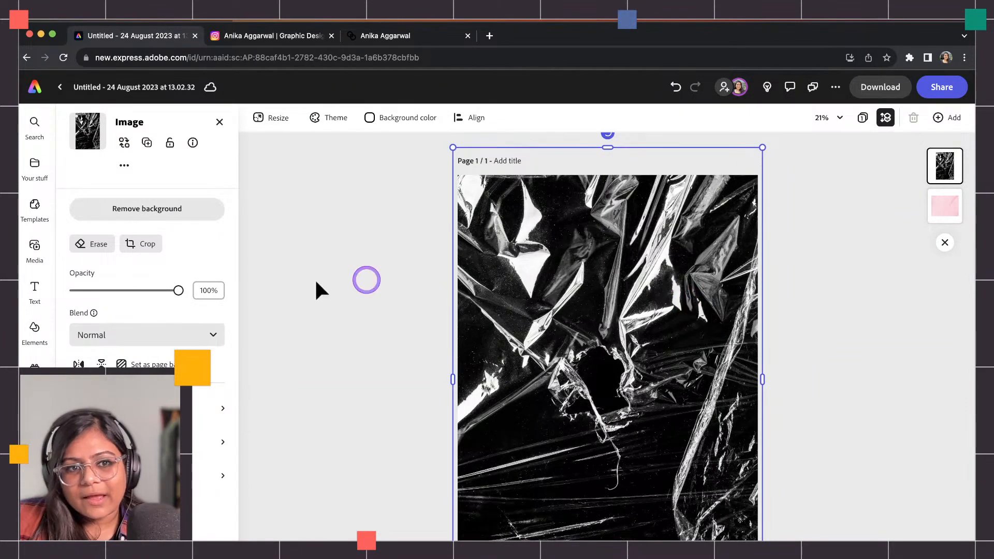
pyautogui.click(192, 336)
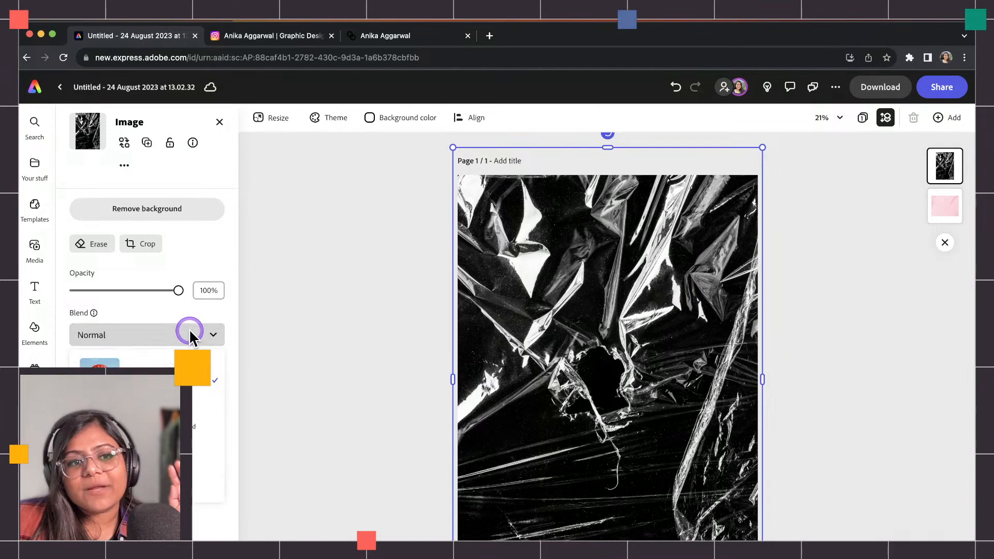
pyautogui.click(194, 399)
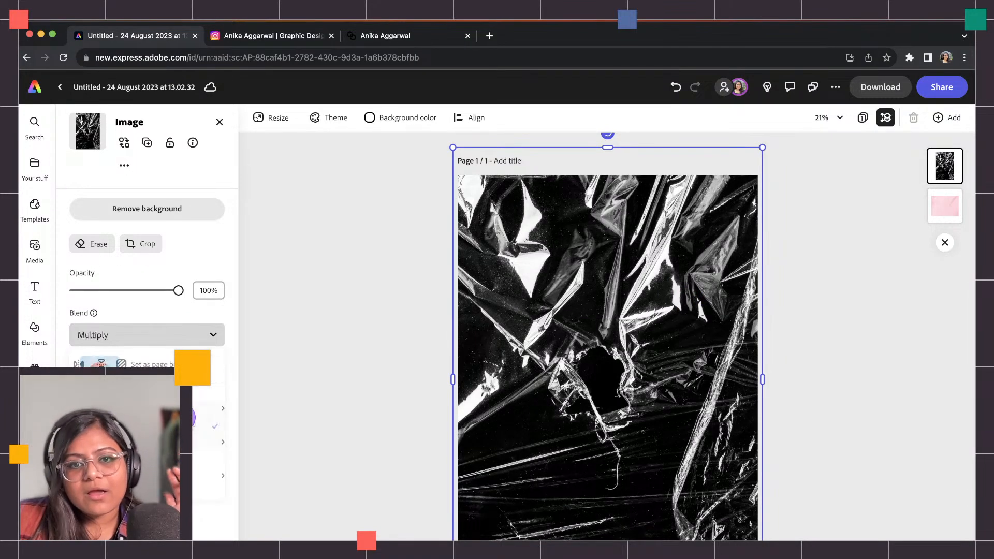
pyautogui.click(162, 342)
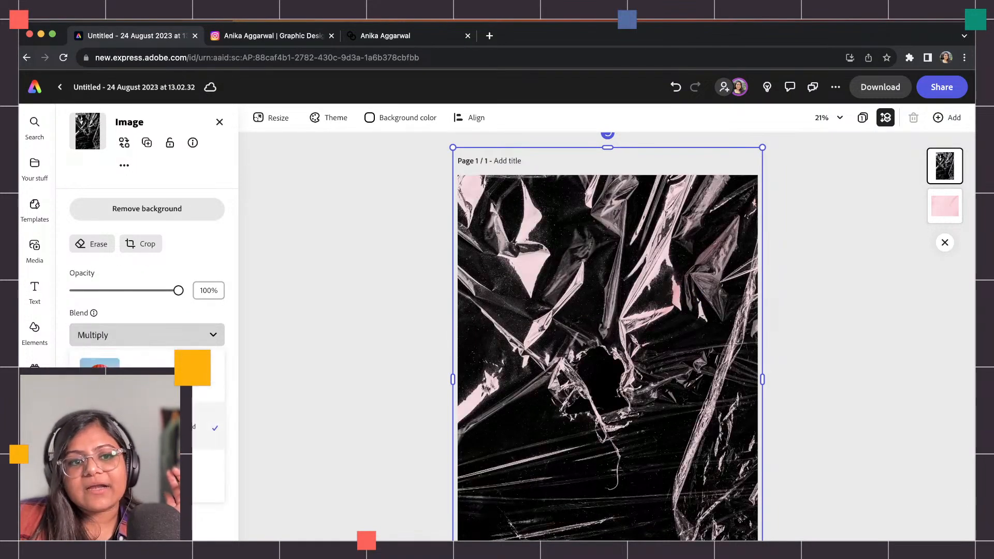
pyautogui.click(194, 417)
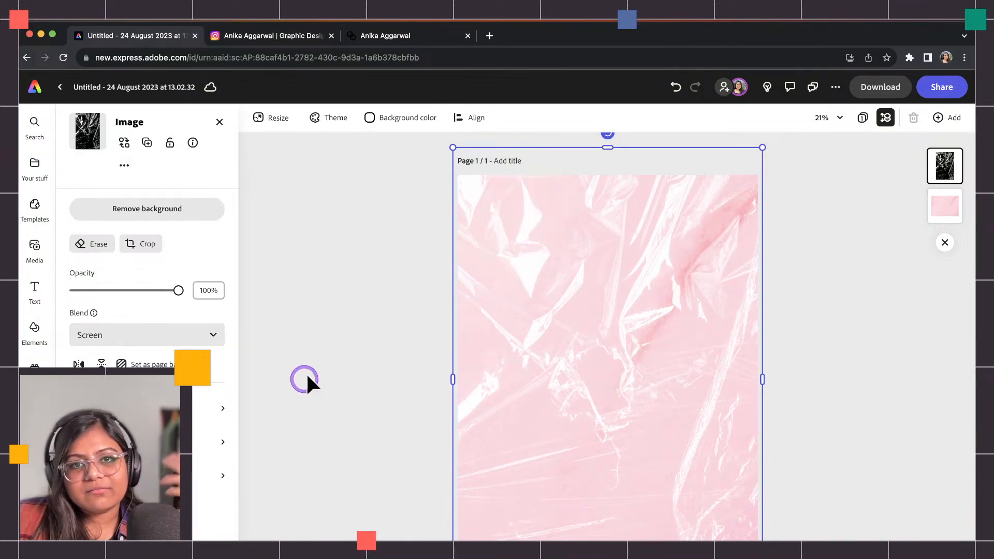
pyautogui.moveTo(610, 332)
pyautogui.mouseDown()
pyautogui.moveTo(674, 317)
pyautogui.moveTo(602, 324)
pyautogui.mouseUp()
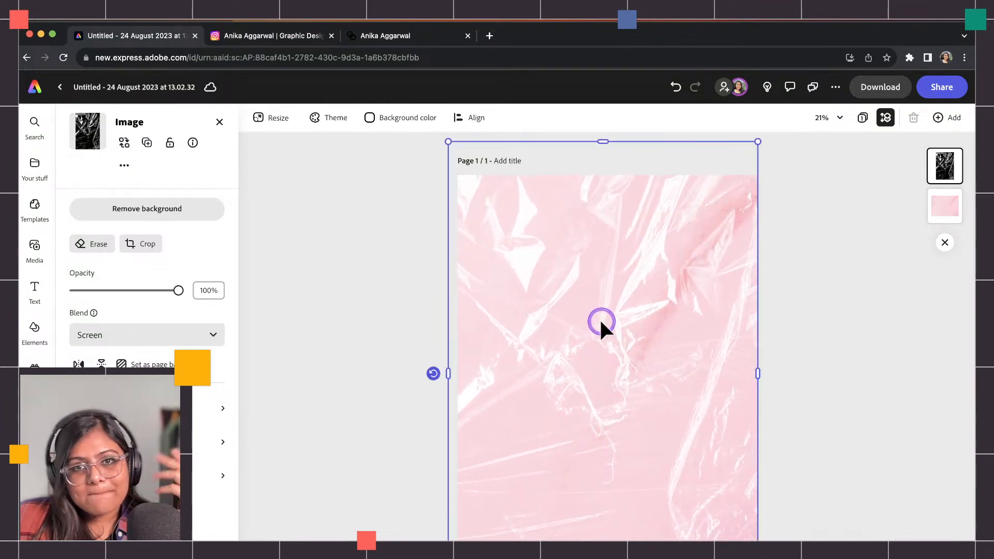
pyautogui.click(389, 249)
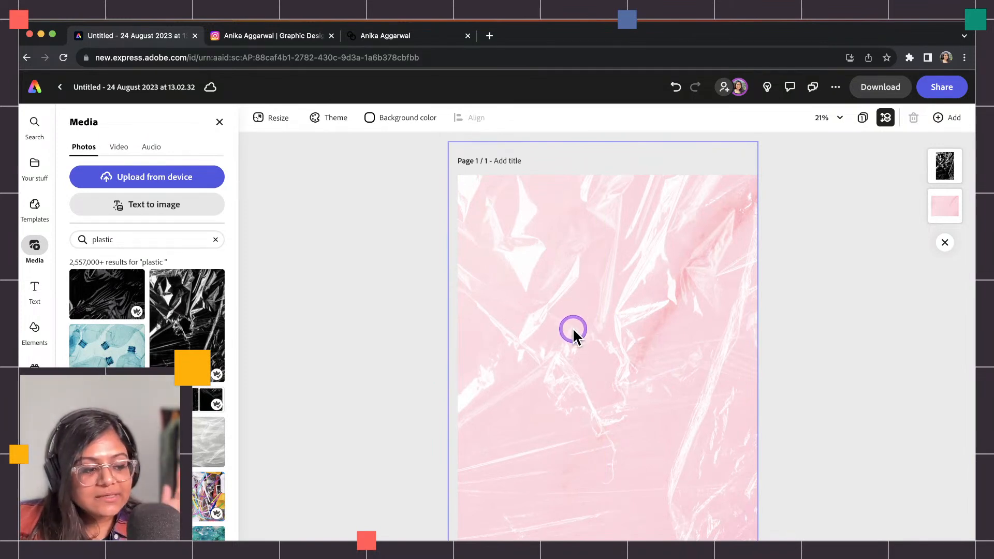
pyautogui.click(506, 321)
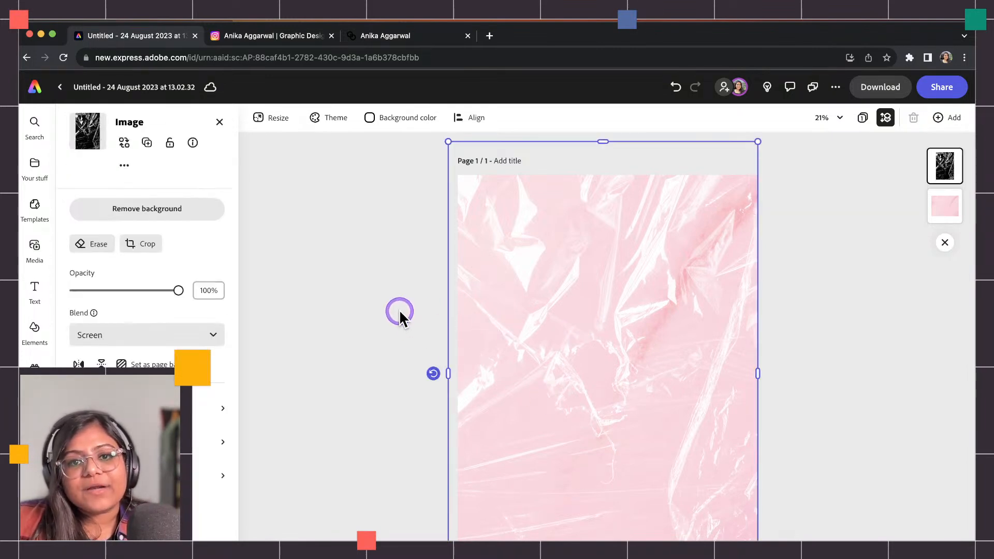
# Nudge both images, then set the page background to #FAC8D2, sampled from the marble and lightened.
pyautogui.moveTo(475, 210); pyautogui.dragTo(554, 218)
pyautogui.moveTo(483, 235); pyautogui.dragTo(516, 285)
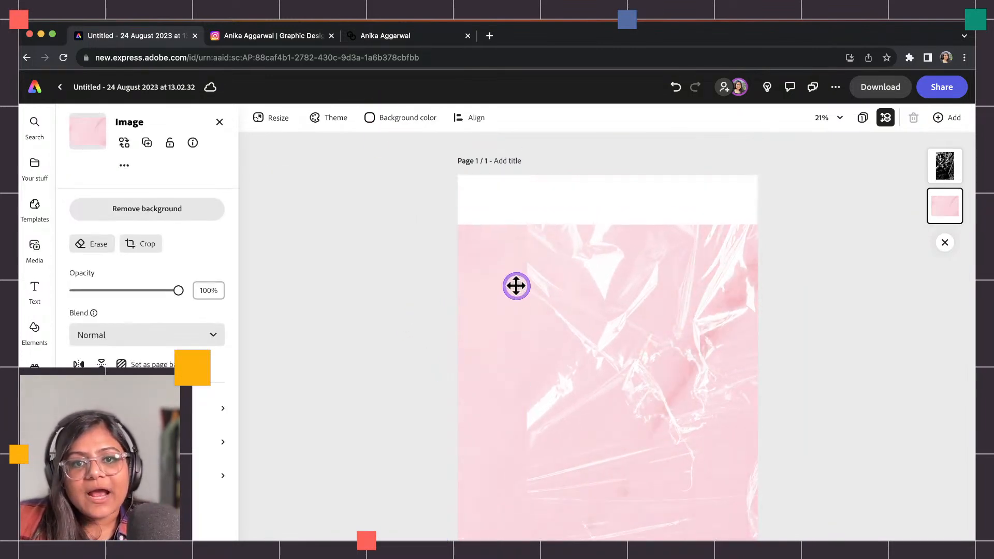
pyautogui.click(372, 115)
pyautogui.click(465, 144)
pyautogui.click(491, 393)
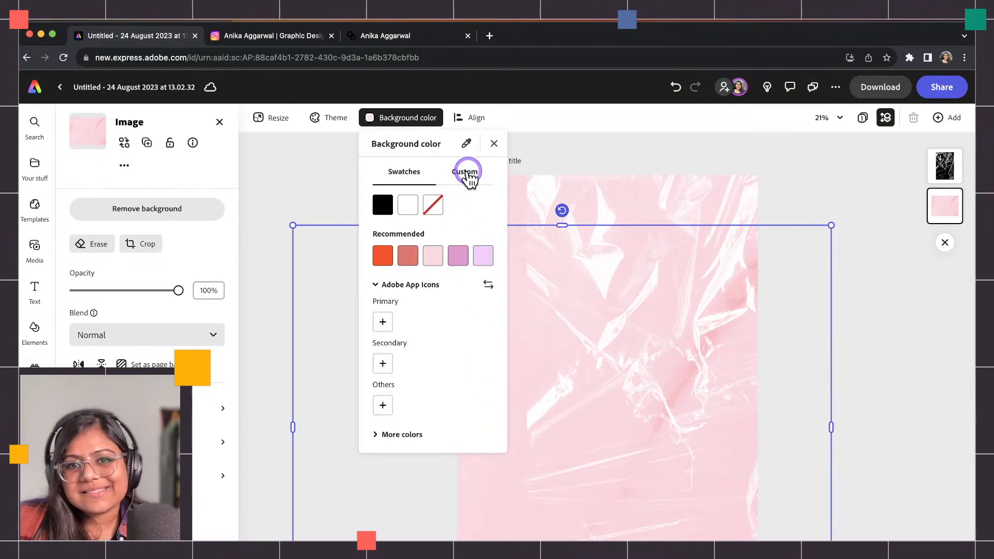
pyautogui.click(467, 174)
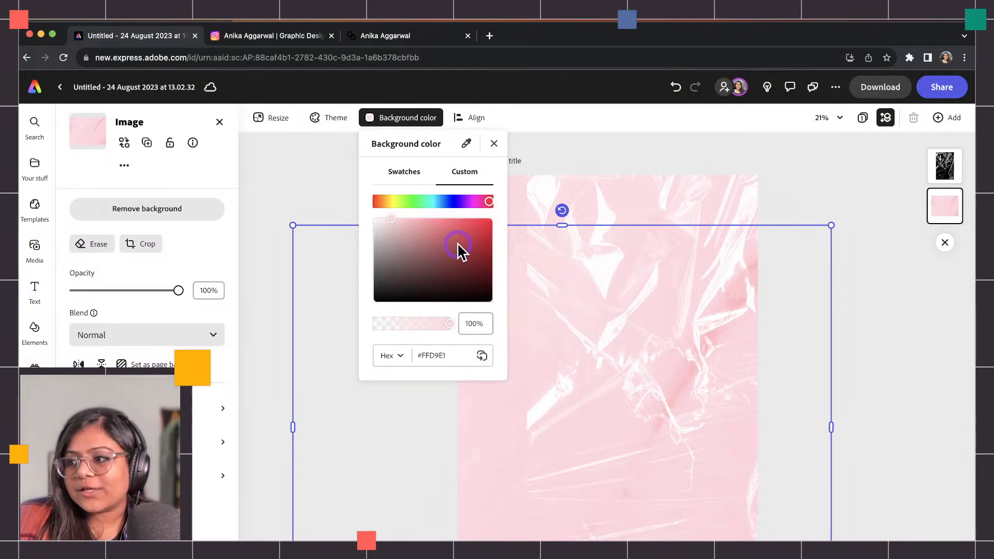
pyautogui.click(401, 227)
pyautogui.moveTo(396, 223); pyautogui.dragTo(398, 226)
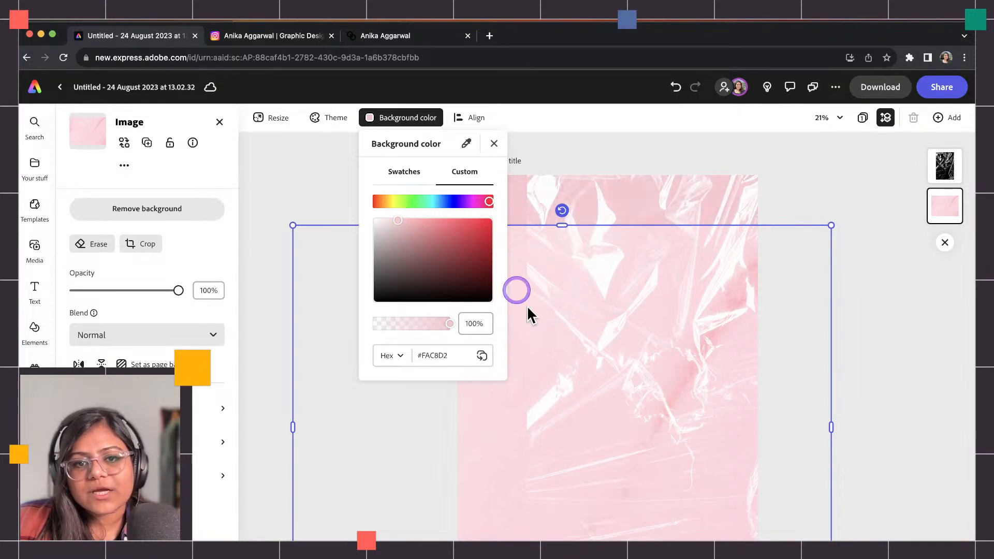
pyautogui.click(519, 439)
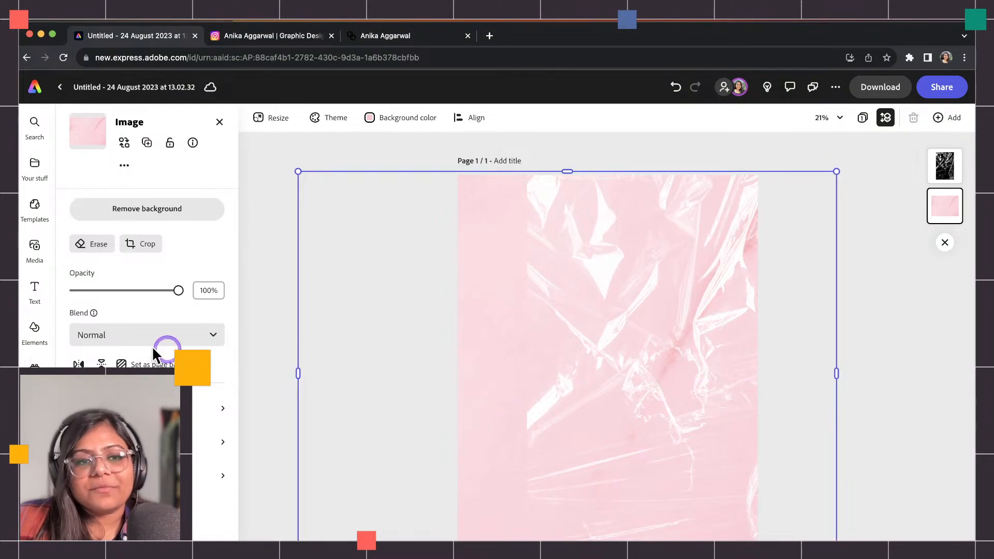
# Try Multiply blend on the marble image and lower its opacity down to 27%.
pyautogui.click(131, 340)
pyautogui.click(129, 425)
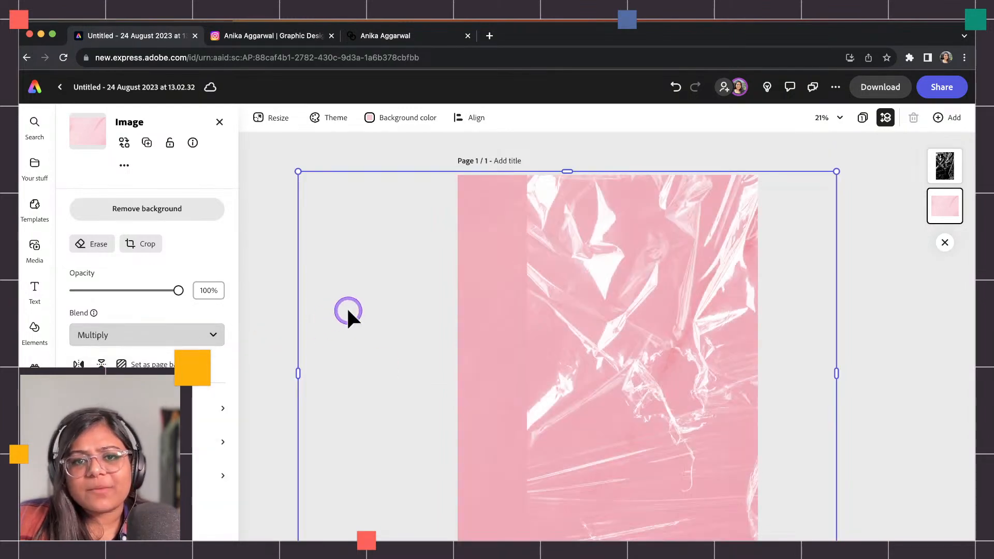
pyautogui.moveTo(100, 291); pyautogui.dragTo(142, 303)
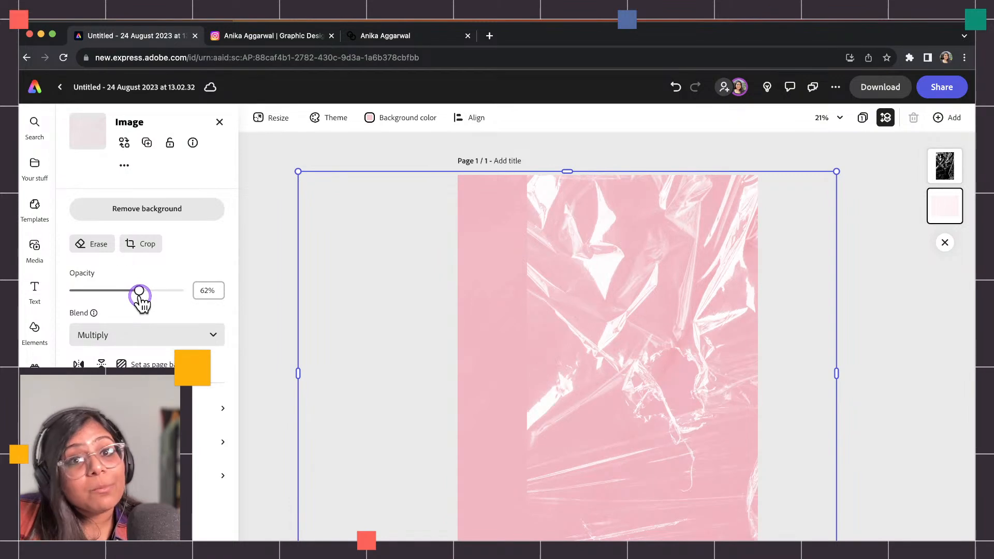
pyautogui.moveTo(142, 303); pyautogui.dragTo(213, 285)
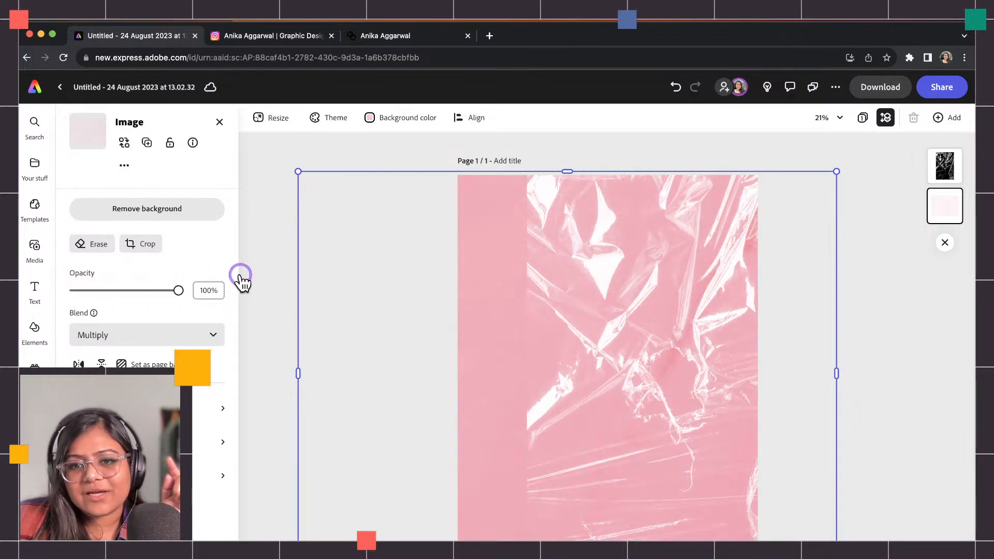
pyautogui.moveTo(239, 276); pyautogui.dragTo(102, 289)
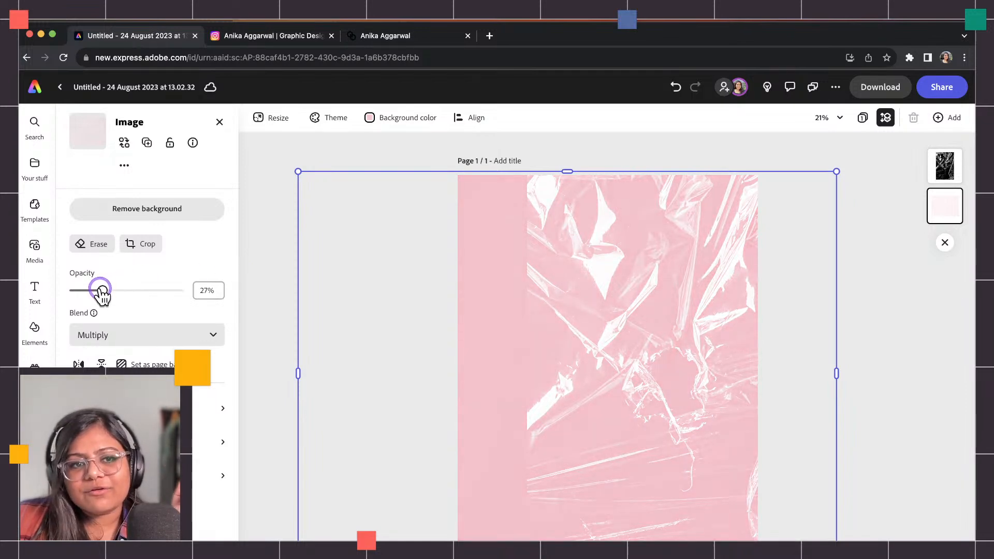
# Reset the marble image to Normal blend at 100% opacity and move the plastic overlay lower.
pyautogui.click(141, 337)
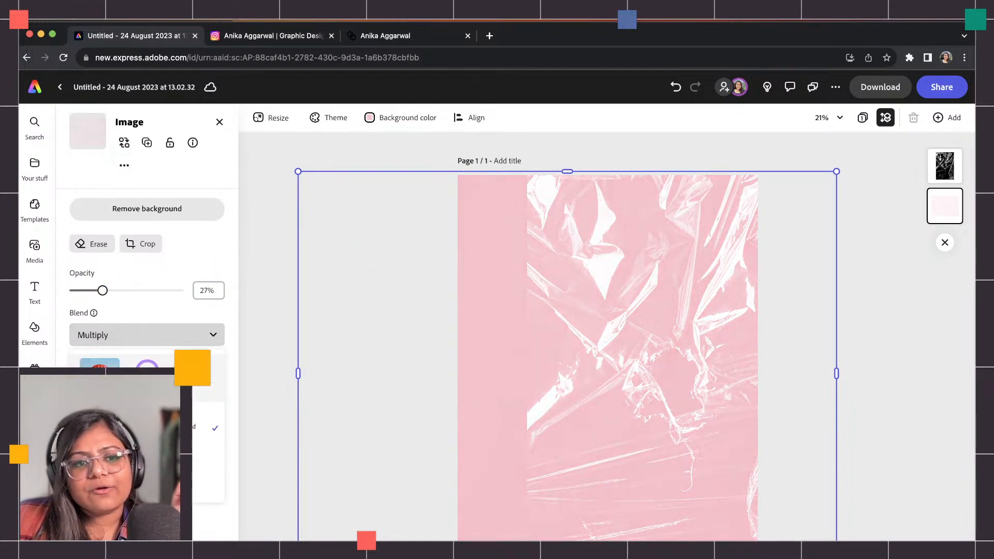
pyautogui.click(140, 362)
pyautogui.moveTo(124, 291); pyautogui.dragTo(280, 287)
pyautogui.moveTo(590, 331); pyautogui.dragTo(495, 371)
# Search Design Assets for 'gradient' elements, then add a new text box from the Text panel.
pyautogui.click(386, 248)
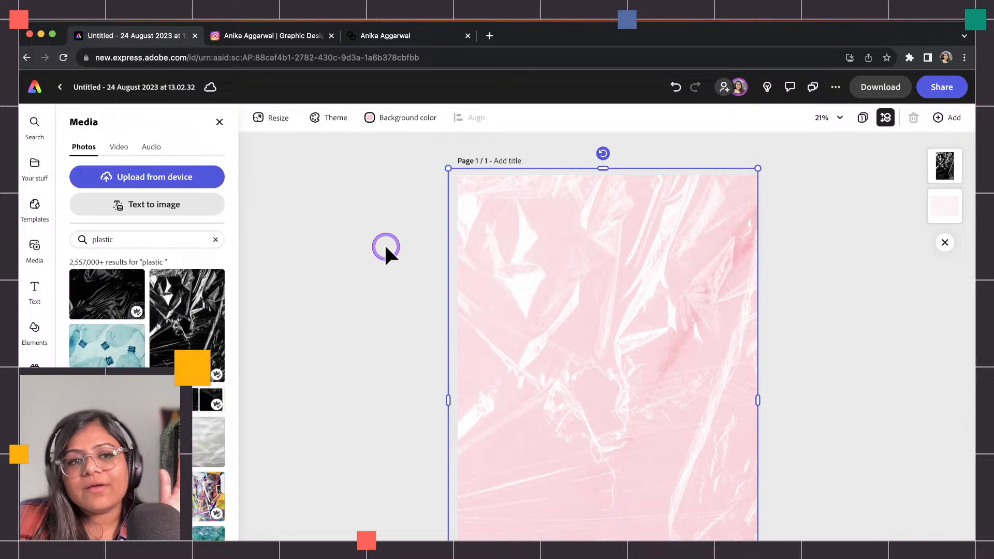
pyautogui.click(51, 336)
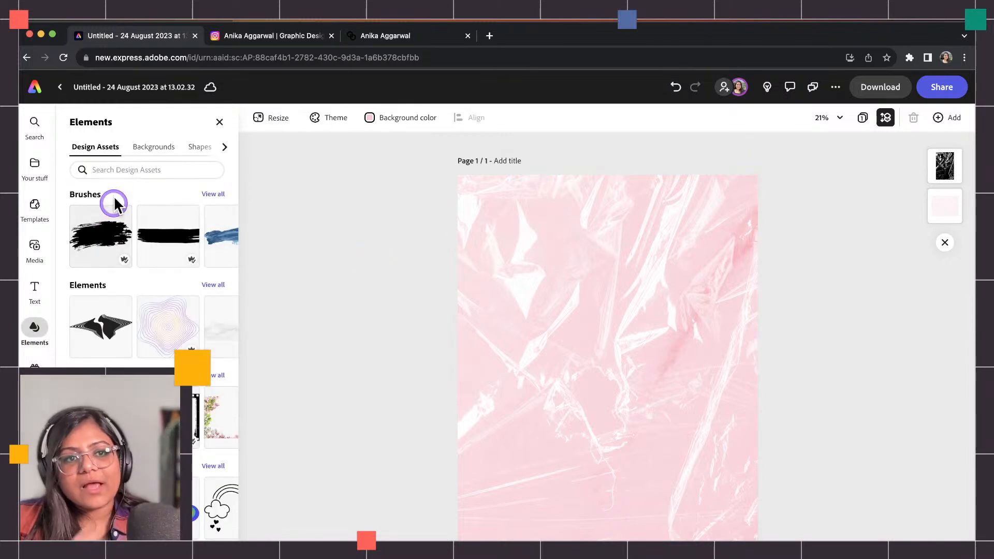
pyautogui.click(116, 172)
pyautogui.write('gr')
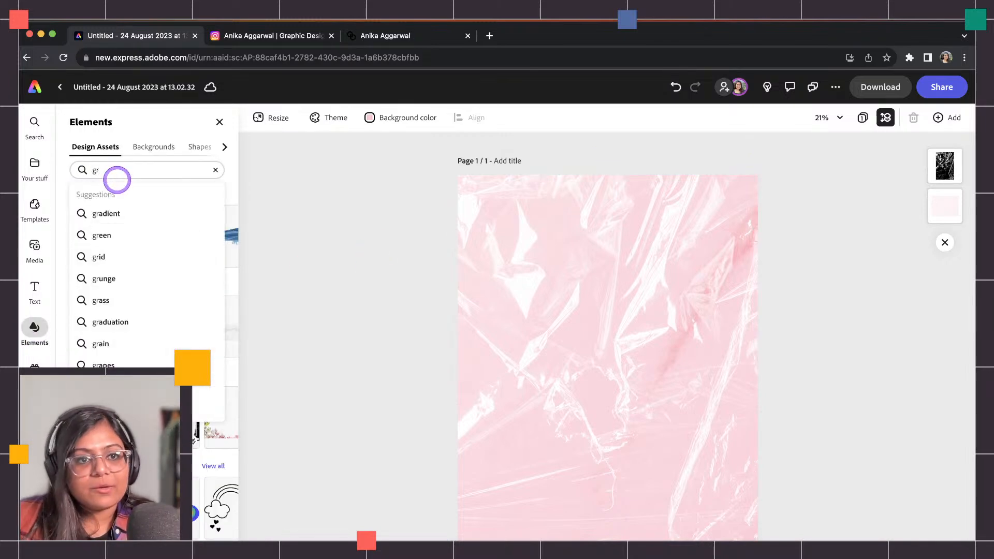
pyautogui.write('adient')
pyautogui.press('Return')
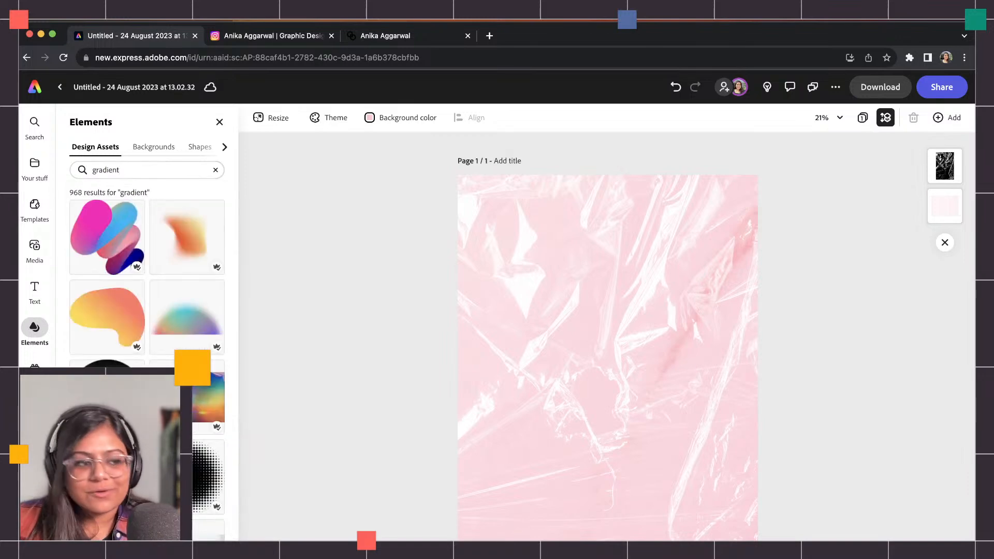
pyautogui.click(97, 149)
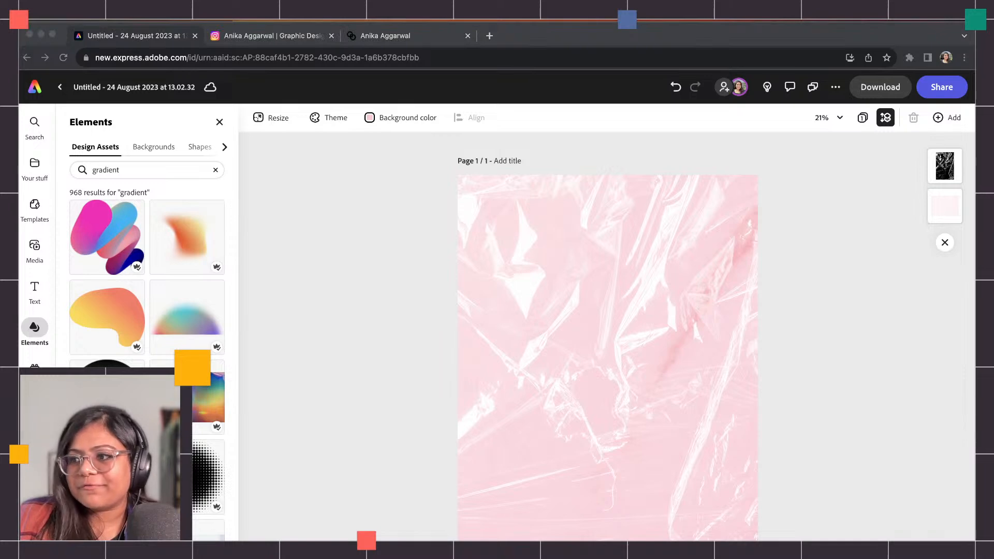
pyautogui.click(366, 246)
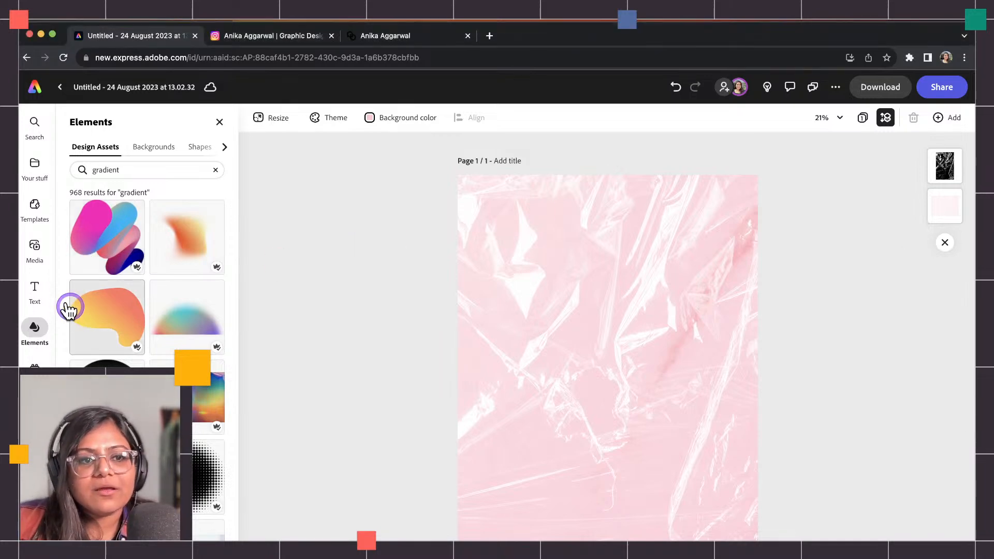
pyautogui.click(36, 291)
pyautogui.click(145, 160)
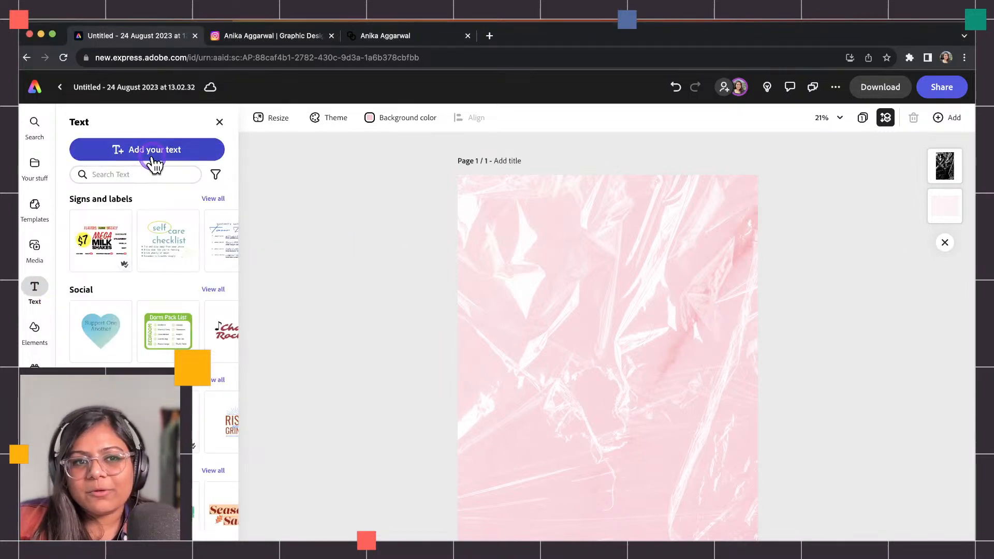
# Type 'GOOD THINGS ARE COMING', break the line before ARE, and apply Dynamic text layout.
pyautogui.click(571, 350)
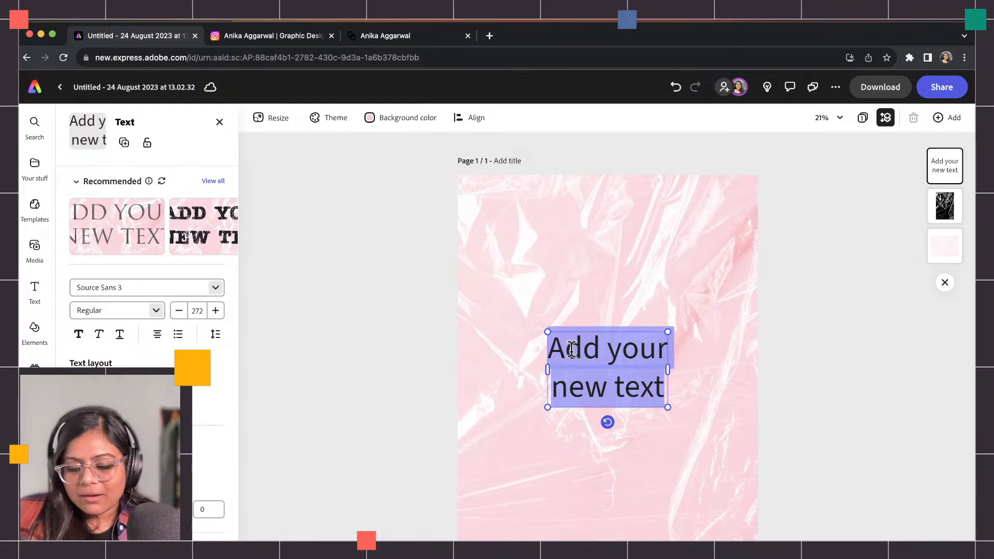
pyautogui.write('GOOD THINGS AR')
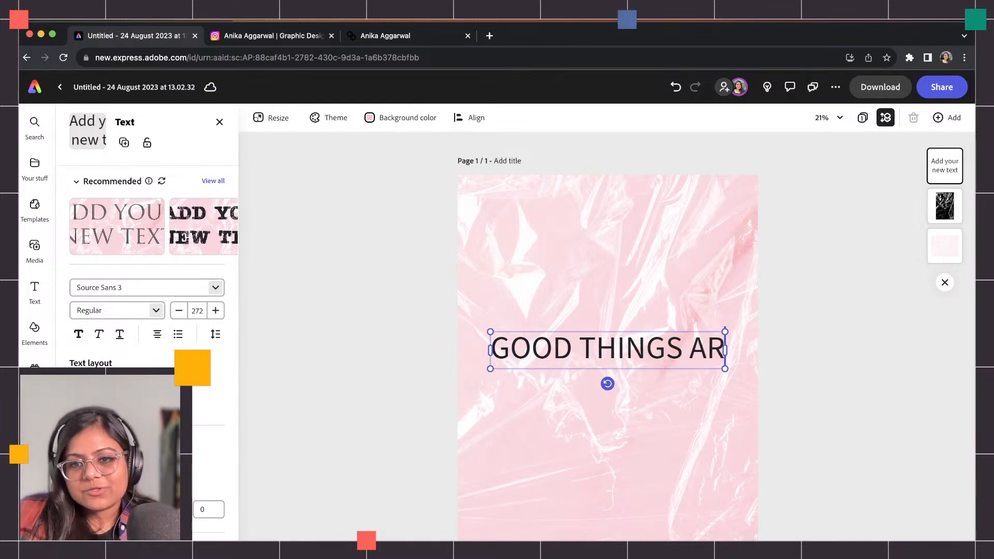
pyautogui.write('E COMING')
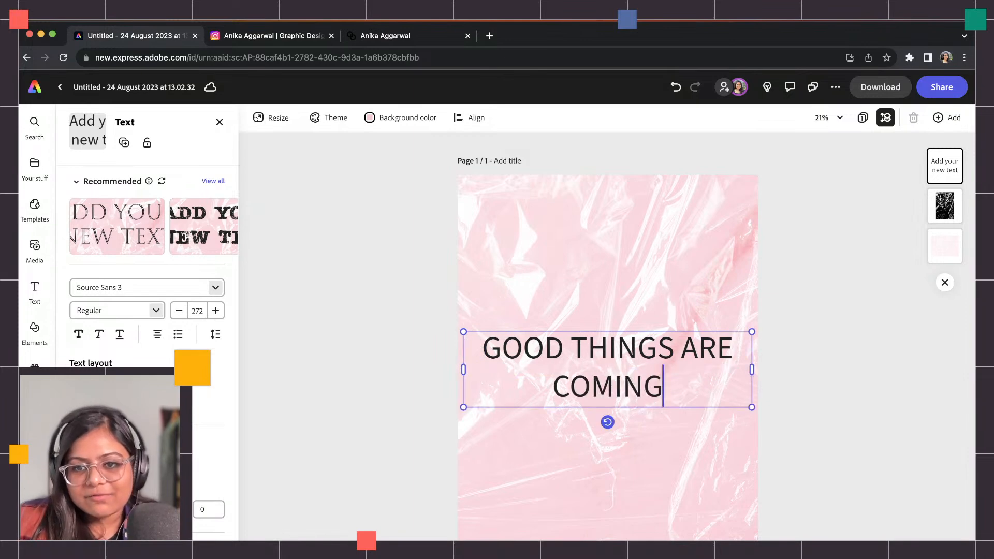
pyautogui.click(686, 357)
pyautogui.press('BackSpace')
pyautogui.press('Return')
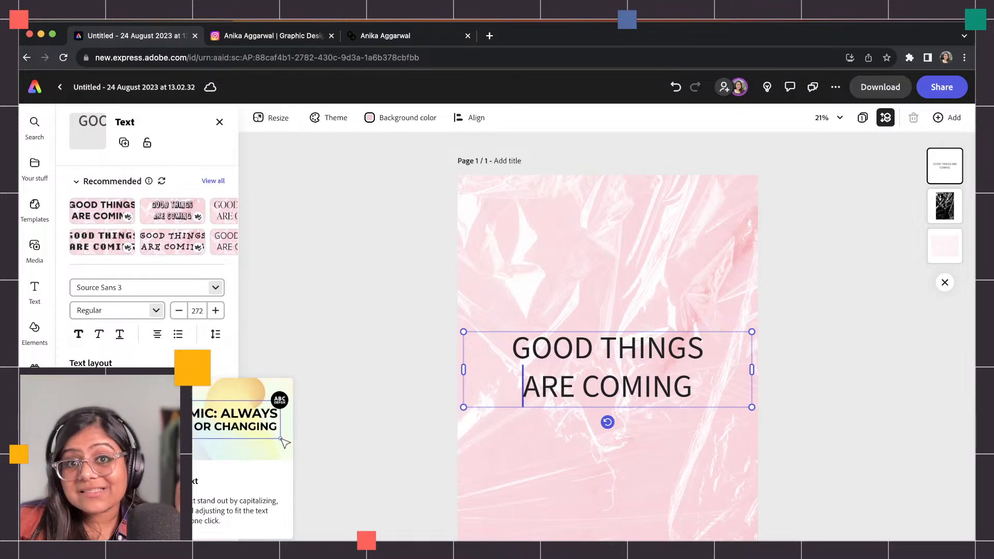
pyautogui.click(123, 394)
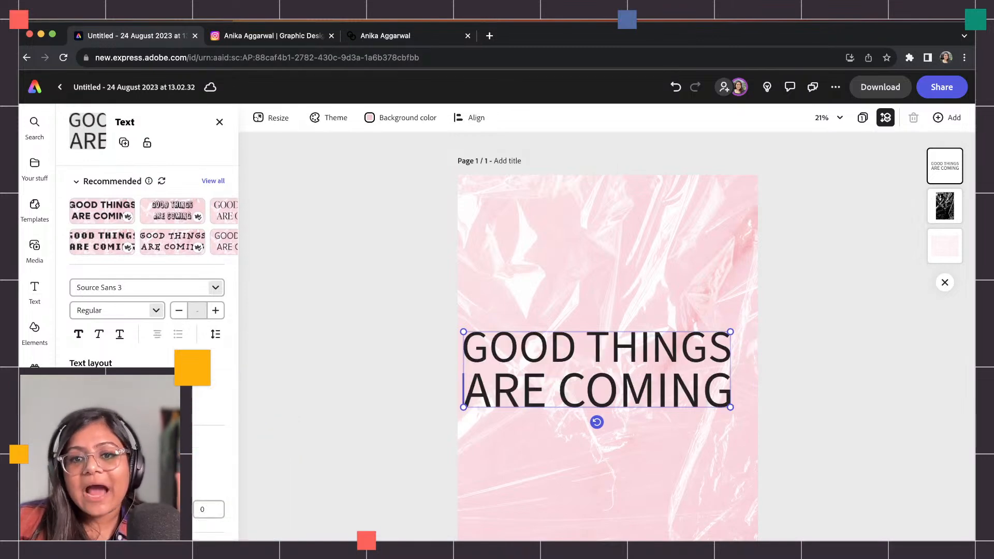
pyautogui.click(779, 358)
# Narrow the headline box so it restacks over three lines, and move it up toward the page centre.
pyautogui.moveTo(728, 401); pyautogui.dragTo(685, 492)
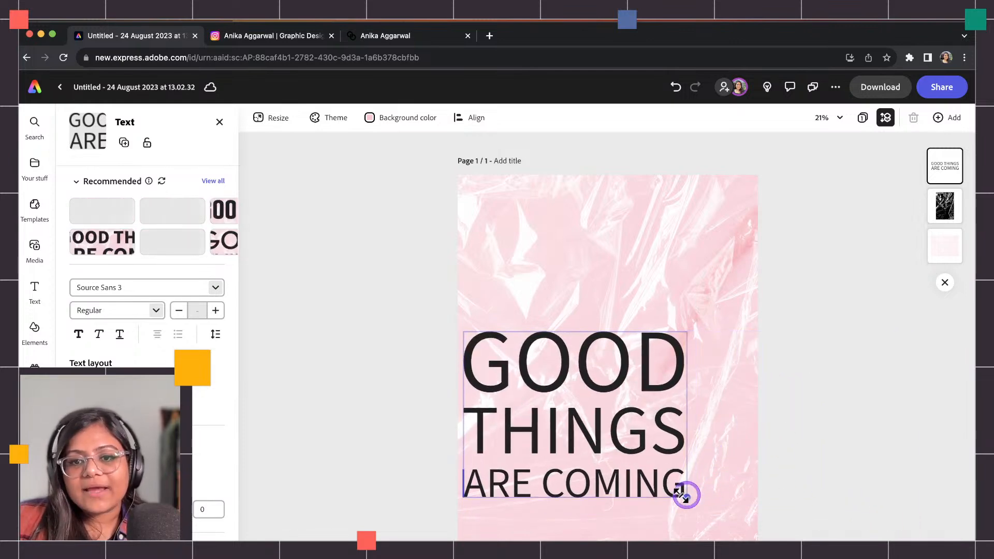
pyautogui.click(214, 181)
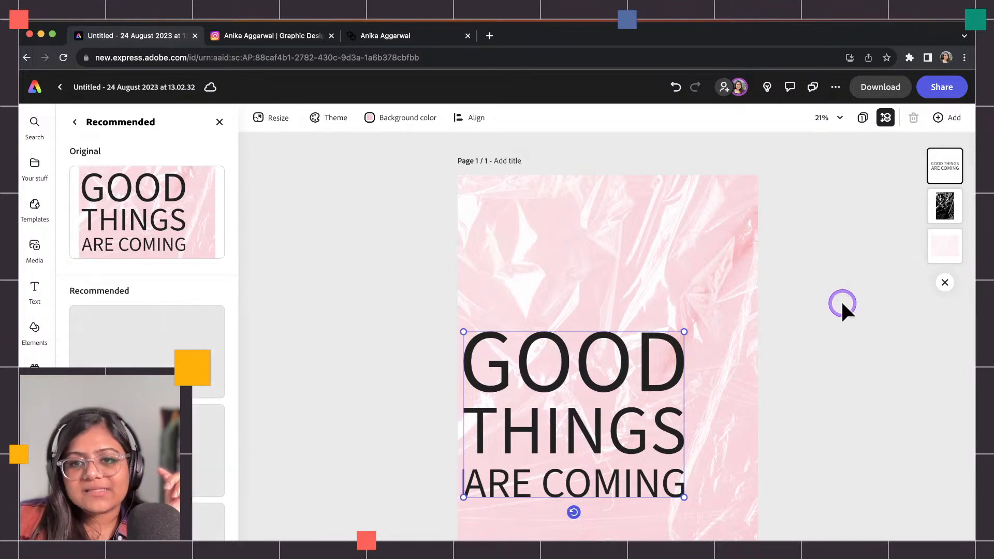
pyautogui.moveTo(603, 380); pyautogui.dragTo(639, 342)
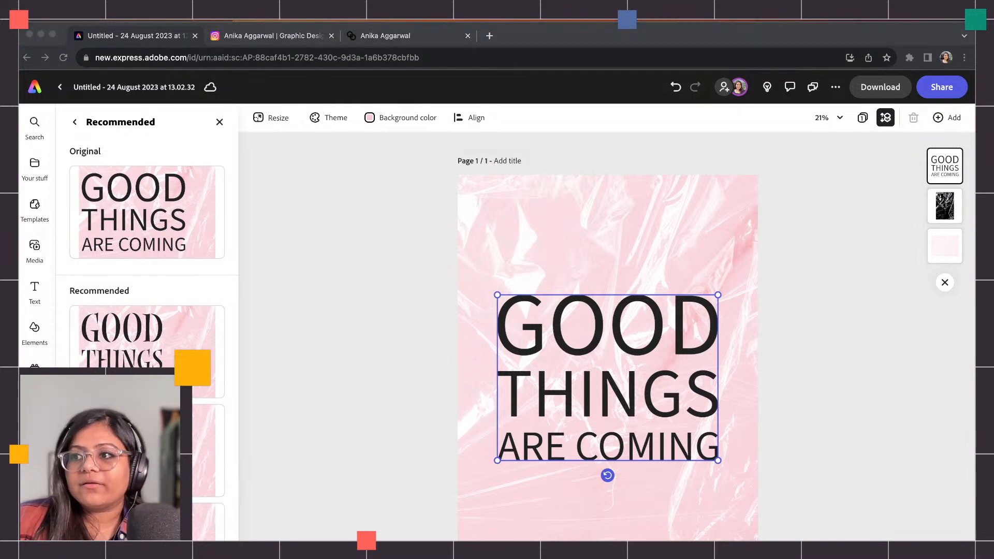
# Apply the condensed bold Social Gothic Soft style from the recommended headline styles.
pyautogui.scroll(-1, 160, 414)
pyautogui.scroll(-3, 147, 414)
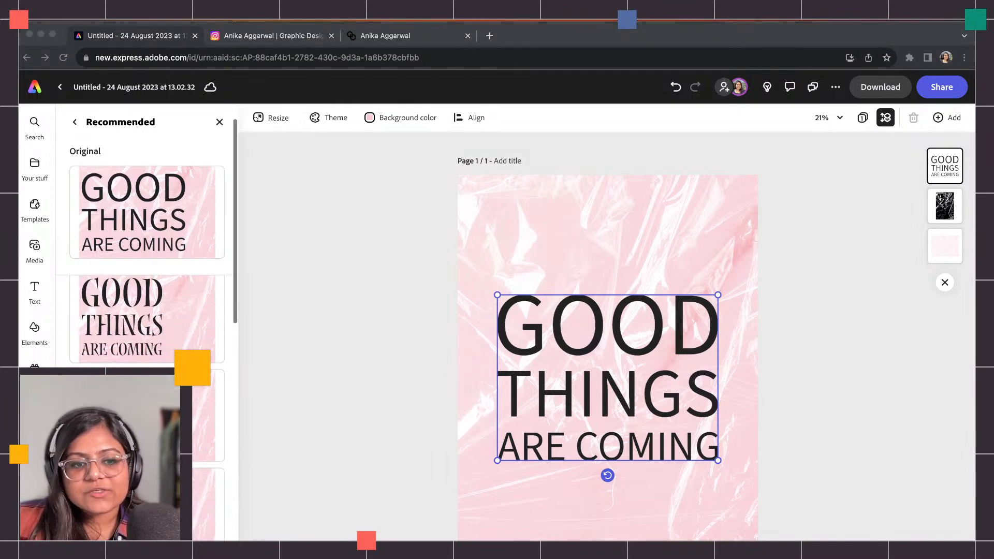
pyautogui.click(147, 316)
pyautogui.scroll(-3, 147, 316)
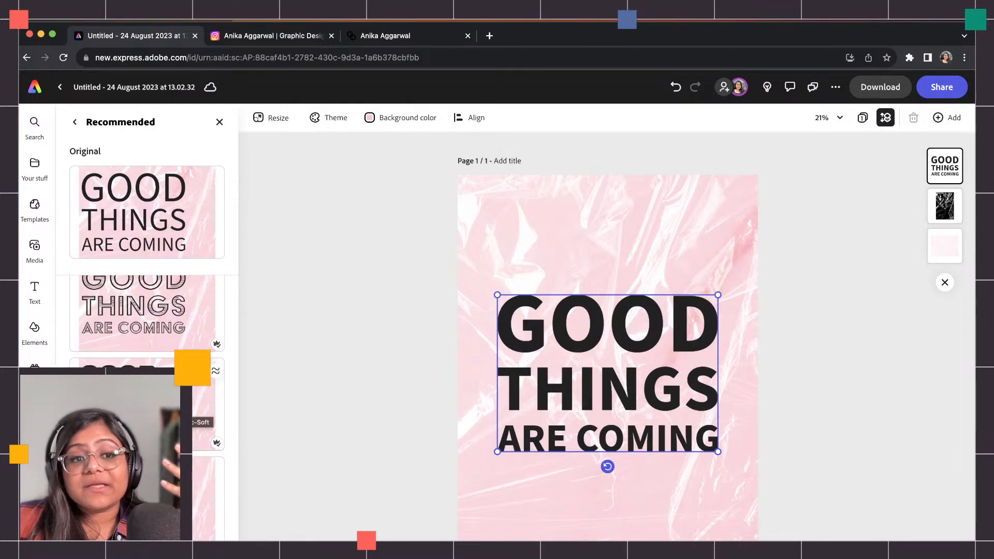
pyautogui.click(150, 406)
pyautogui.scroll(-1, 151, 407)
pyautogui.scroll(-2, 150, 406)
pyautogui.scroll(-1, 150, 406)
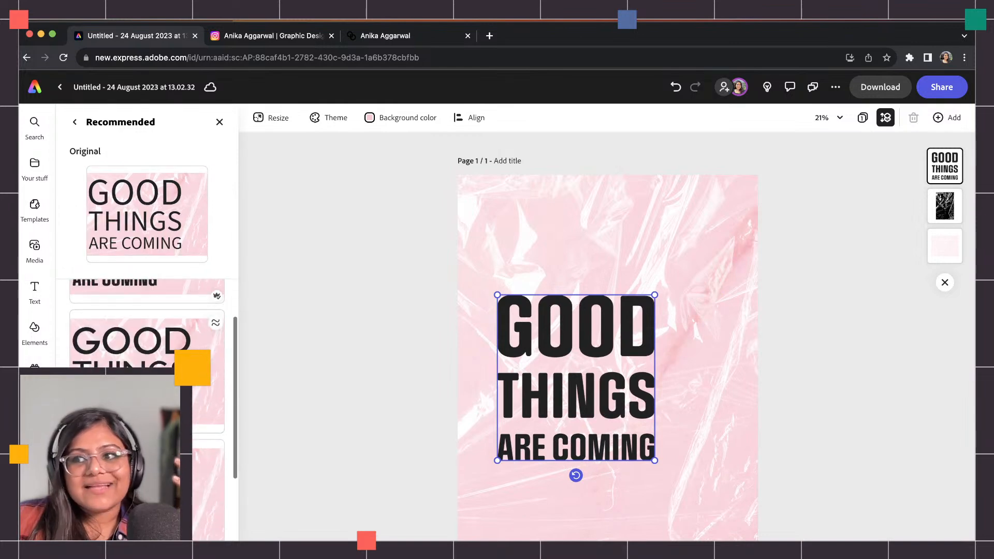
pyautogui.click(352, 235)
pyautogui.click(536, 333)
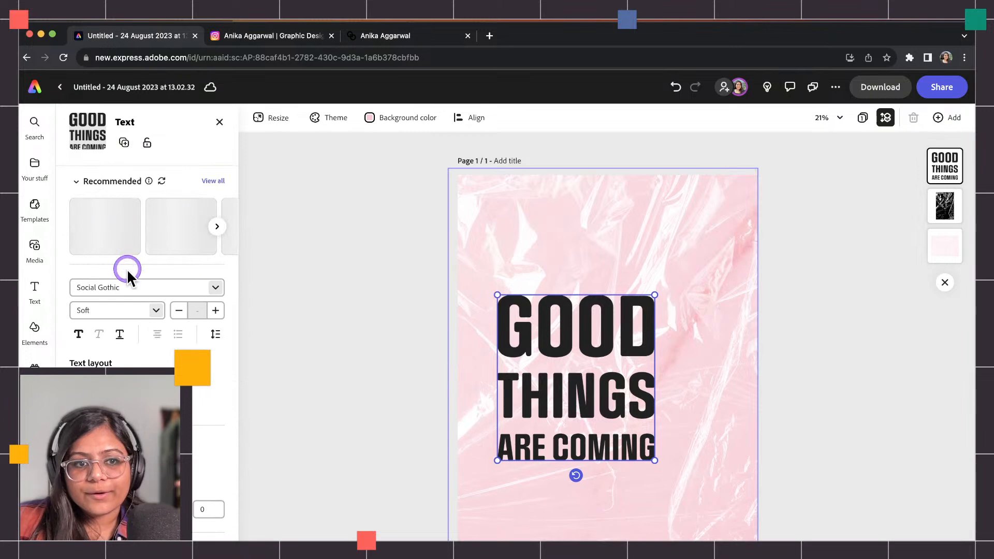
# Search fonts for 'ccmonster' and set the headline in CCMonsterMash.
pyautogui.click(132, 287)
pyautogui.write('cc')
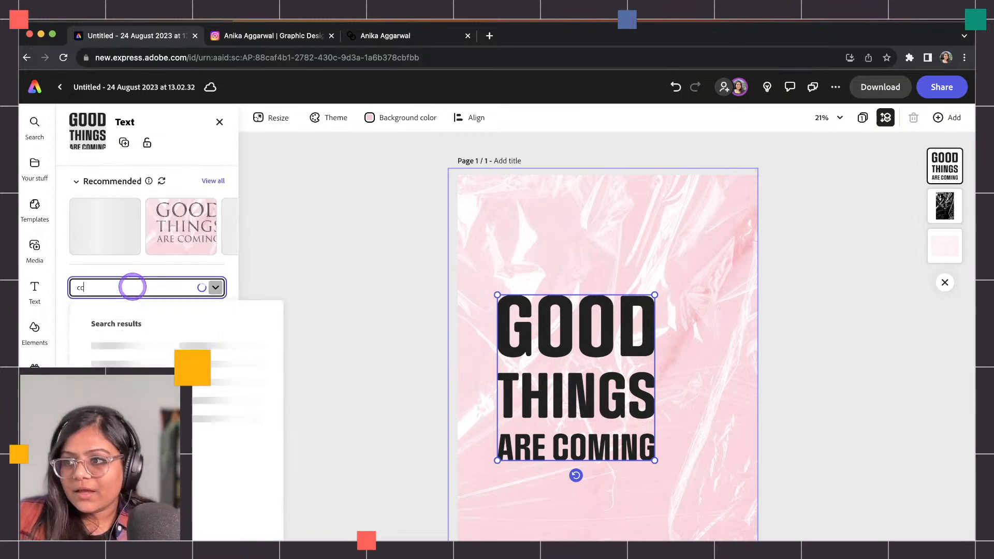
pyautogui.write('monster')
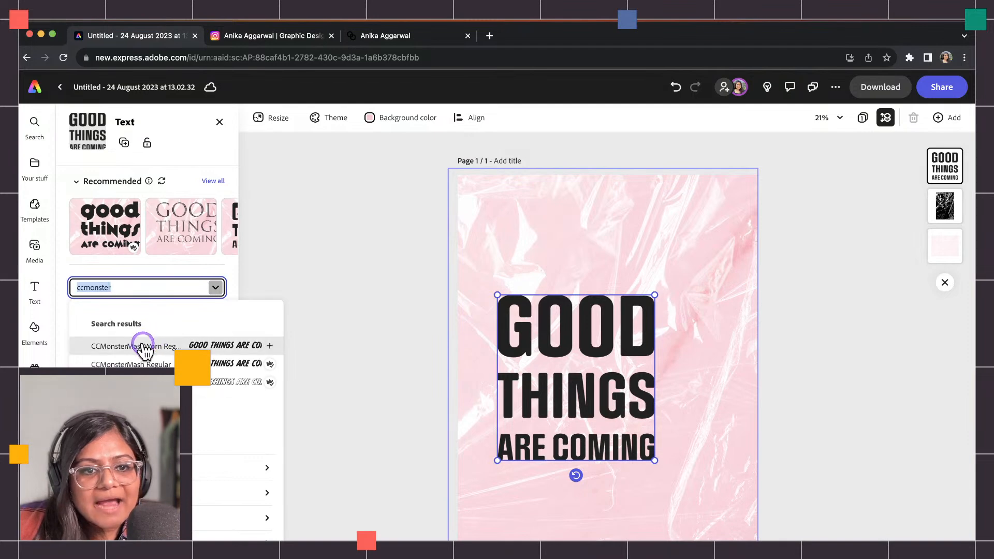
pyautogui.click(143, 345)
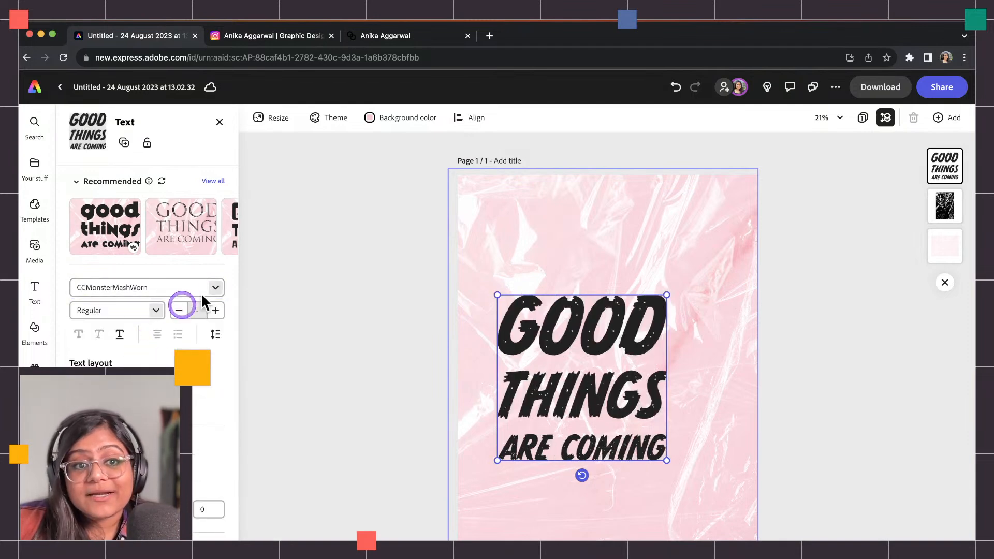
pyautogui.click(169, 289)
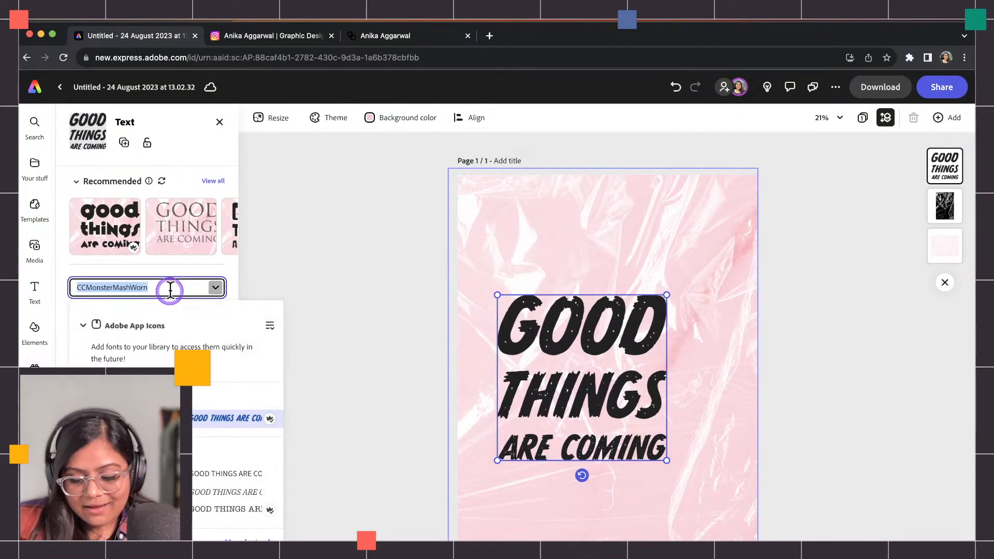
pyautogui.write('ccmonster')
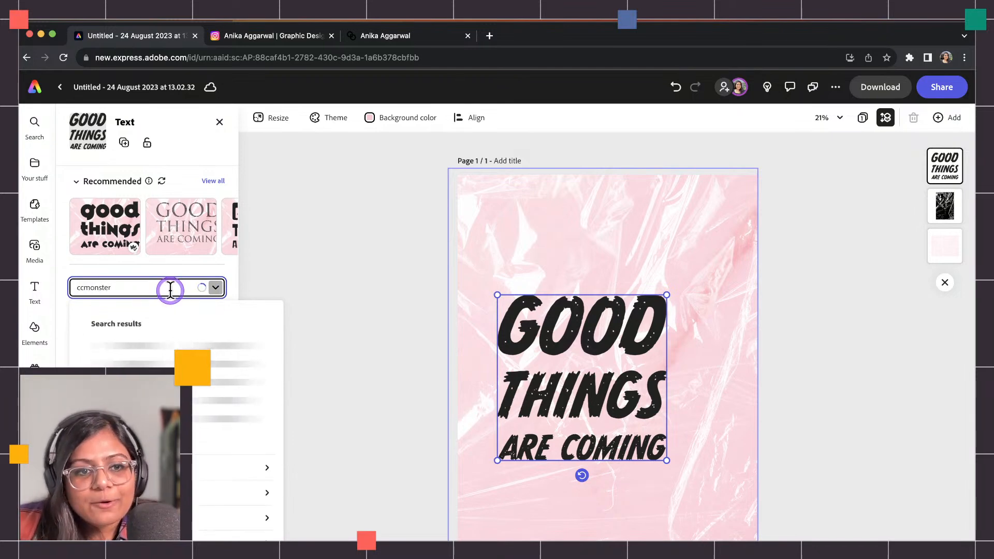
pyautogui.click(160, 348)
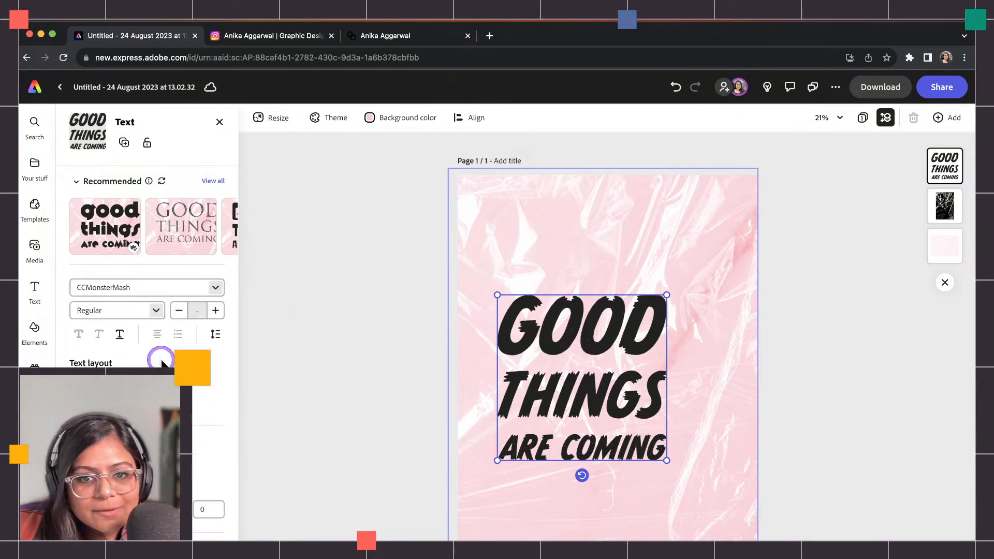
# Move the headline onto the page's centre line and bring up the Text effects (beta) panel.
pyautogui.click(427, 384)
pyautogui.click(568, 343)
pyautogui.moveTo(568, 344); pyautogui.dragTo(579, 337)
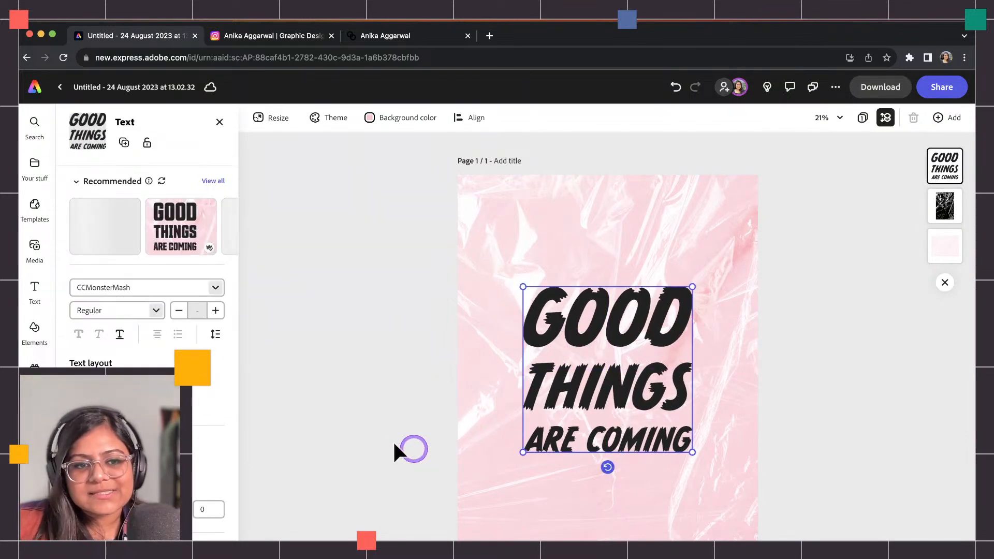
pyautogui.scroll(-5, 224, 419)
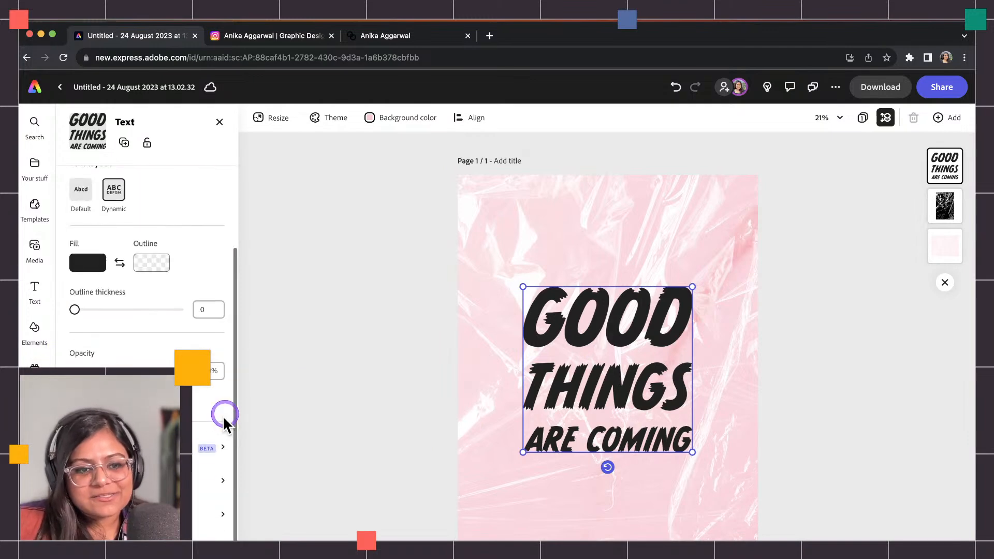
pyautogui.click(207, 441)
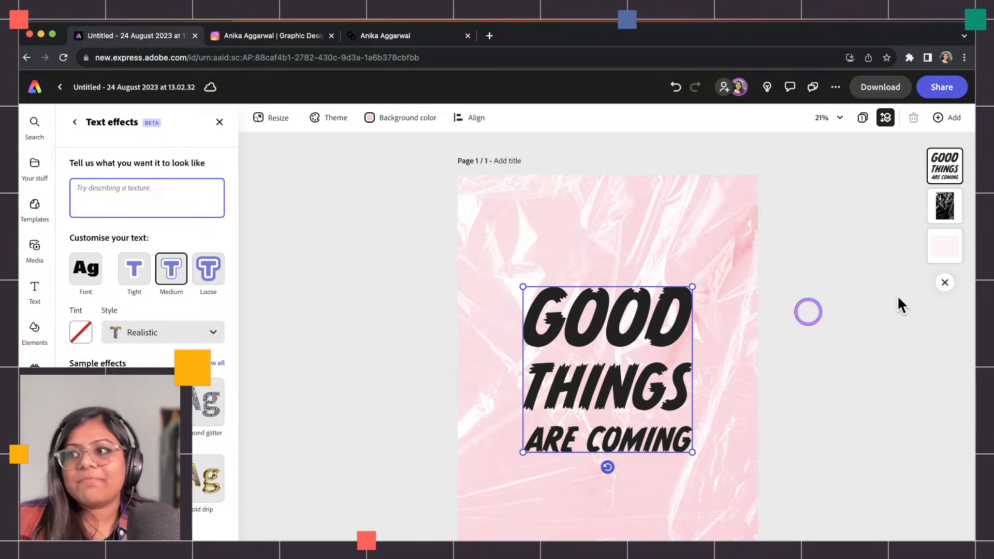
# Generate a text effect from 'vibrant gold 3d rendered plastic smooth balloon' and apply a gold balloon result.
pyautogui.press('super+Tab')
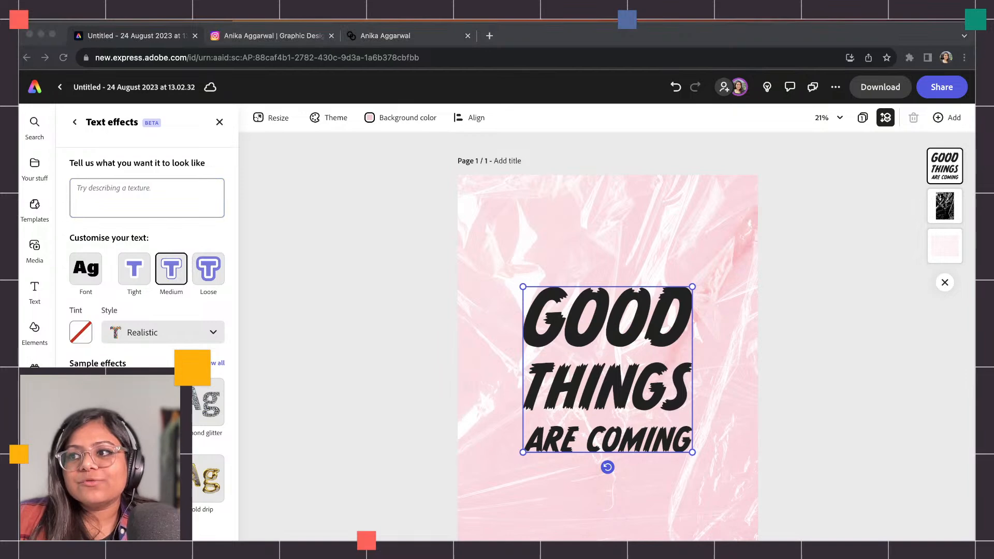
pyautogui.click(99, 204)
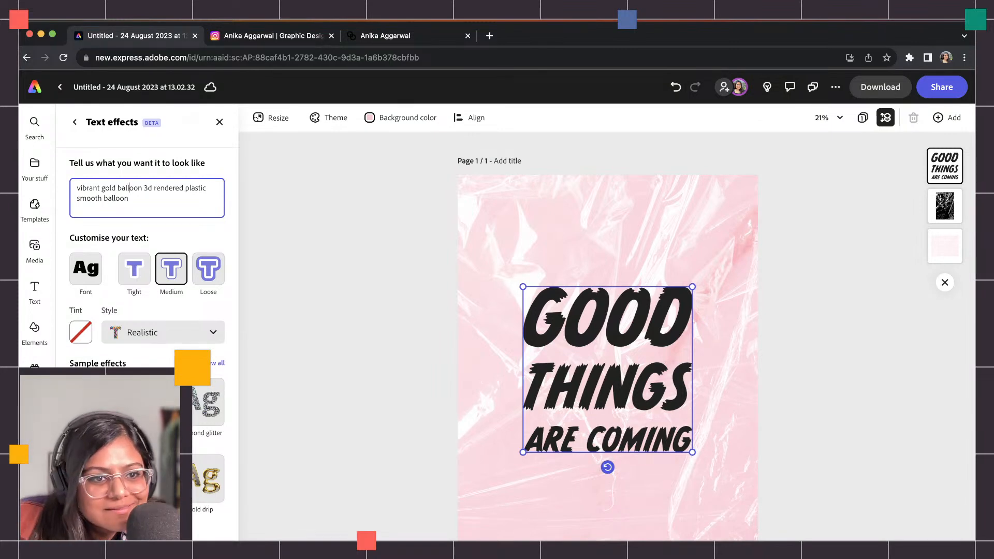
pyautogui.press('BackSpace')
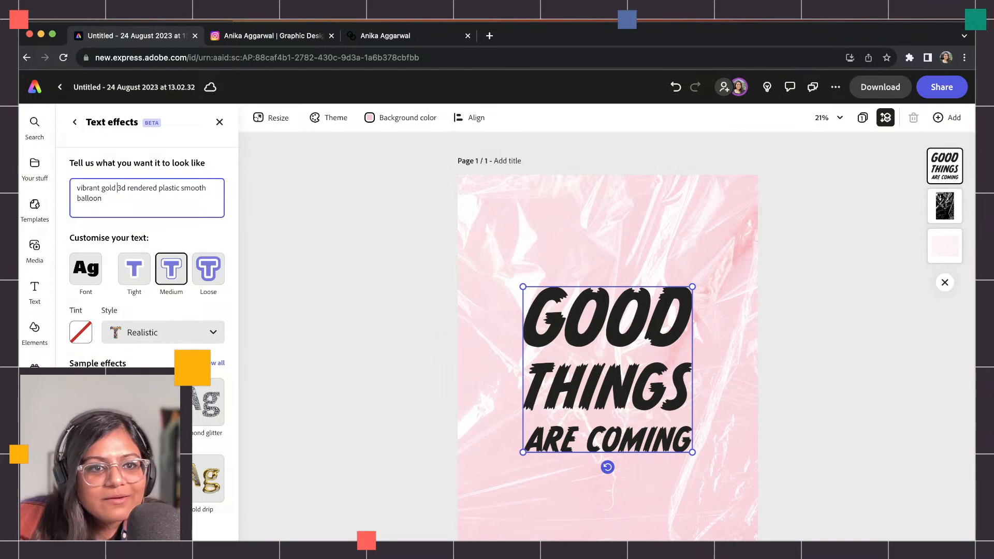
pyautogui.click(101, 199)
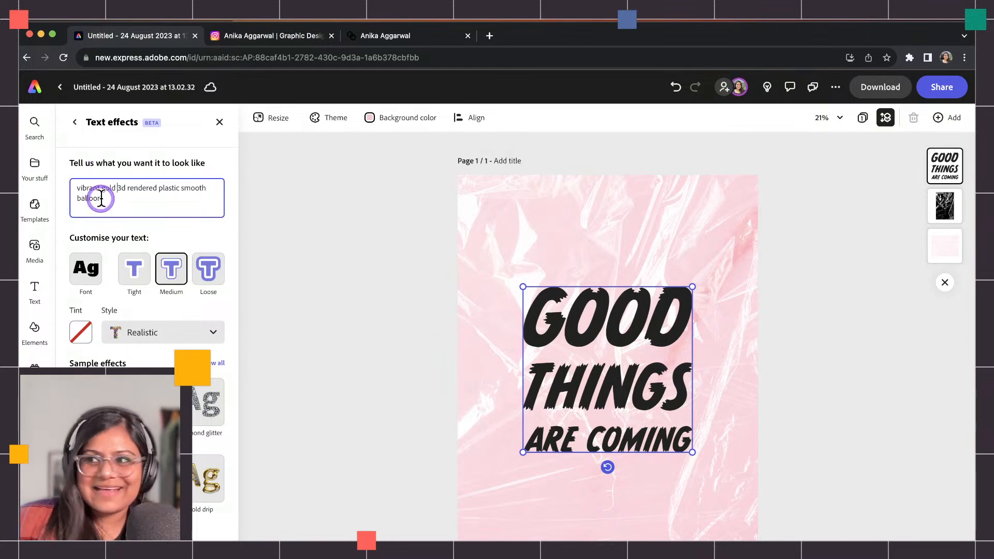
pyautogui.click(158, 268)
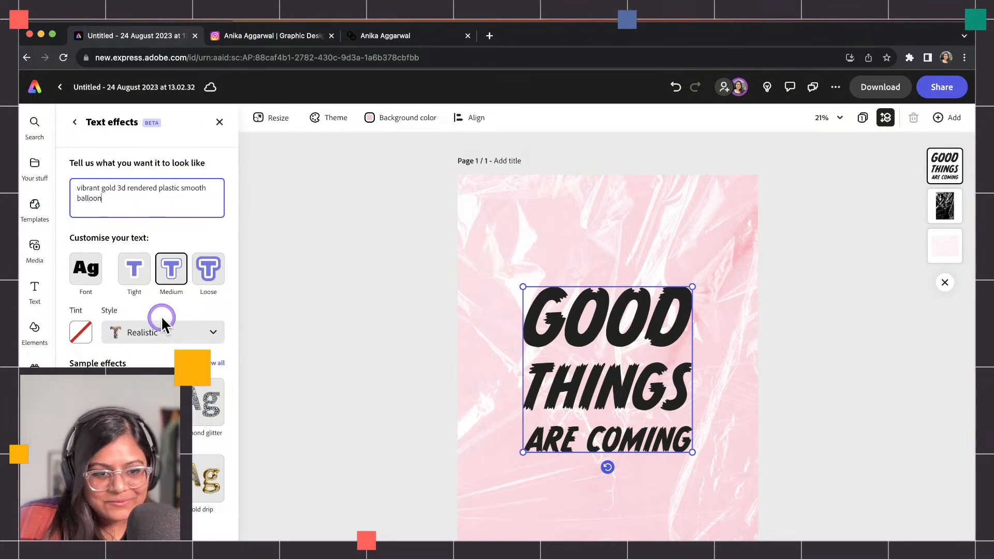
pyautogui.press('Return')
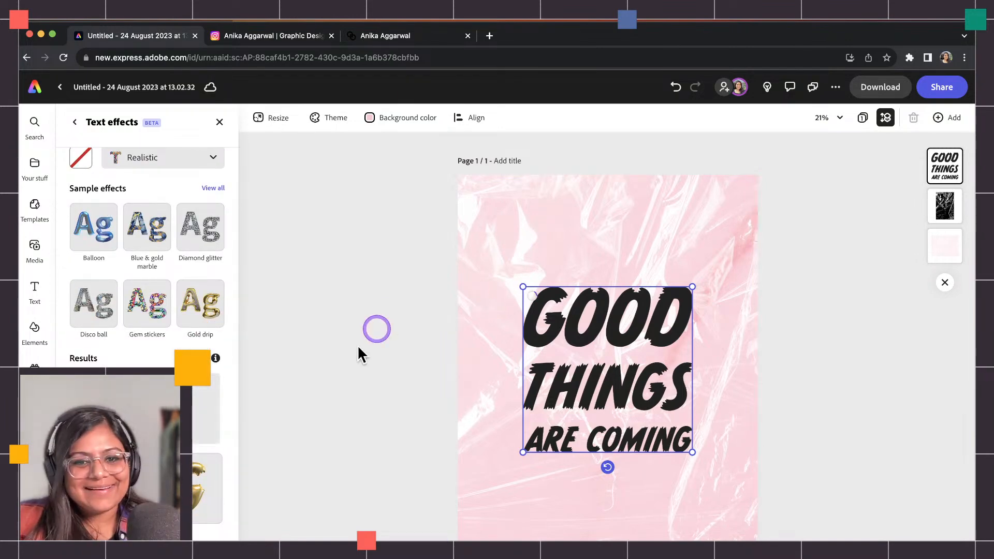
pyautogui.click(198, 484)
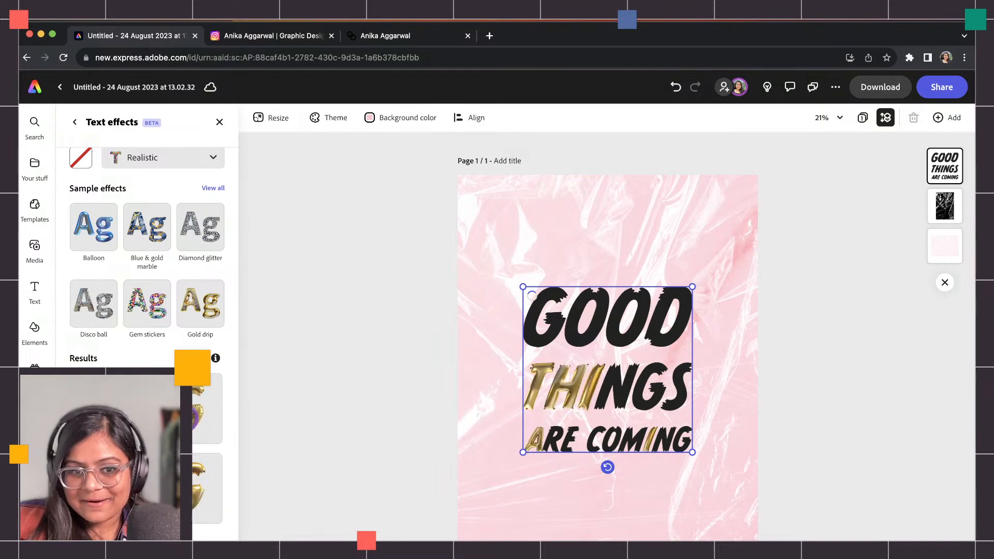
pyautogui.click(186, 412)
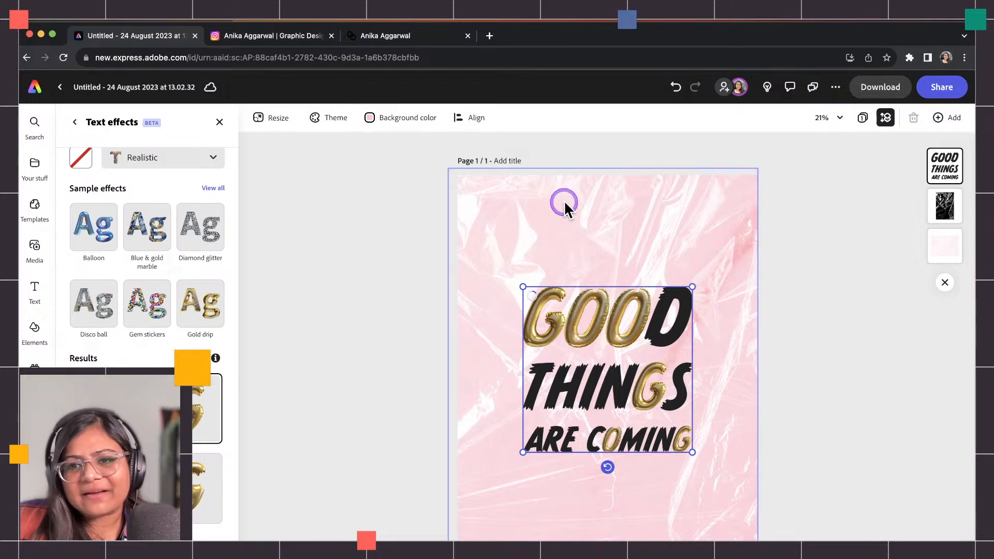
pyautogui.click(33, 247)
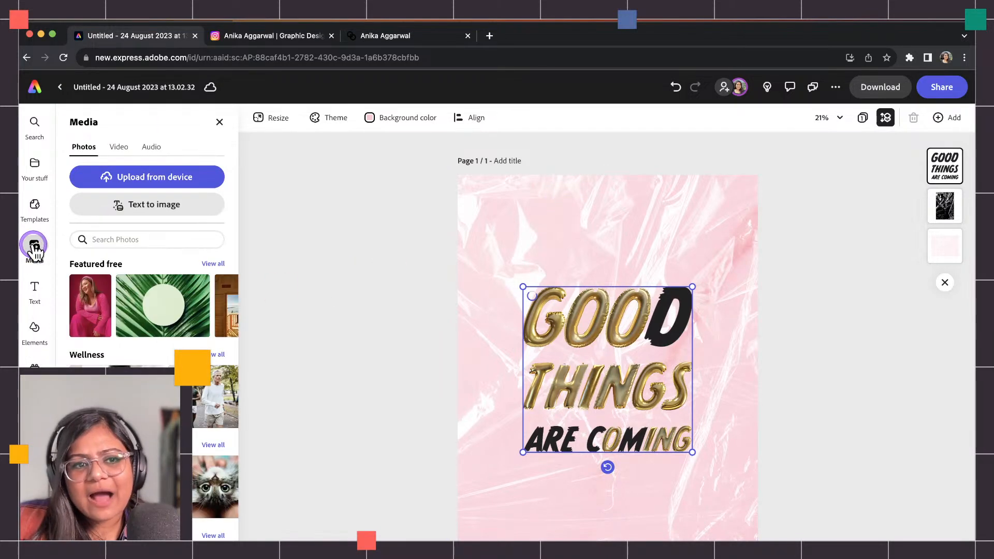
pyautogui.click(115, 235)
pyautogui.write('pink marble')
pyautogui.press('Return')
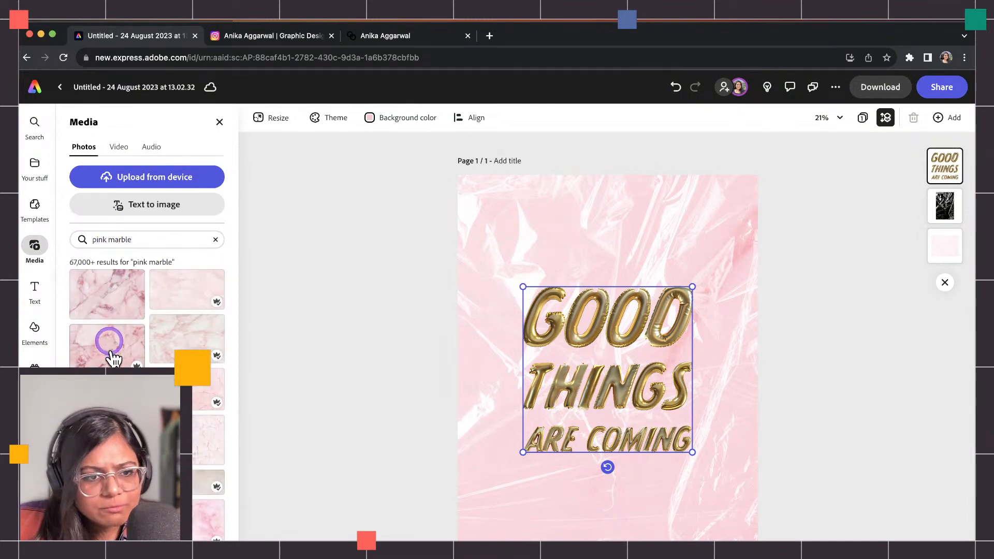
pyautogui.scroll(-3, 111, 346)
pyautogui.scroll(-5, 118, 362)
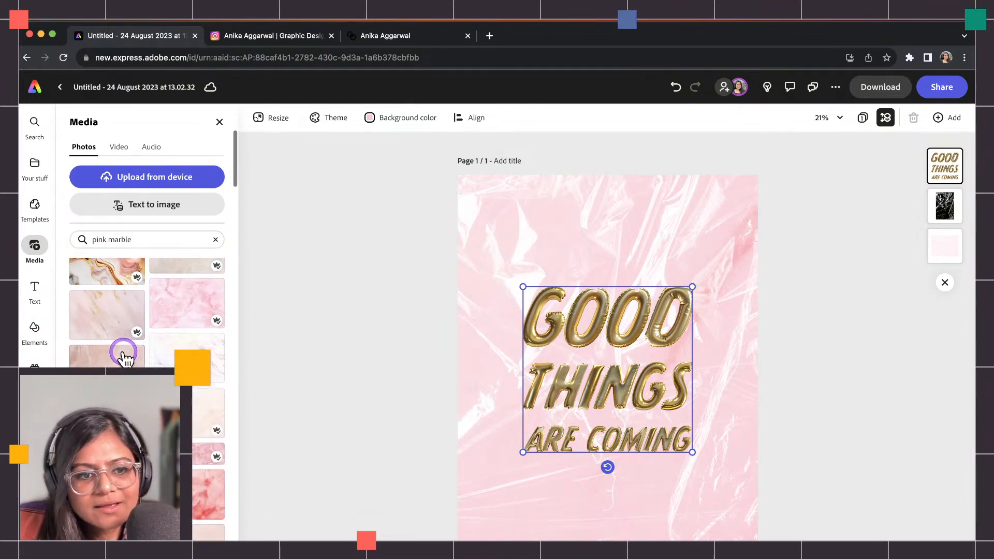
pyautogui.scroll(-5, 147, 310)
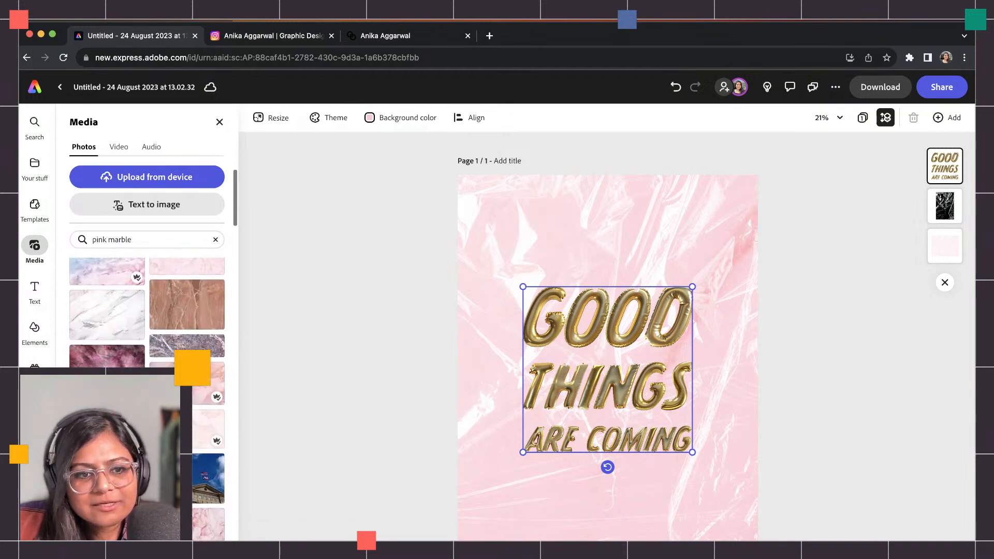
pyautogui.scroll(-5, 147, 311)
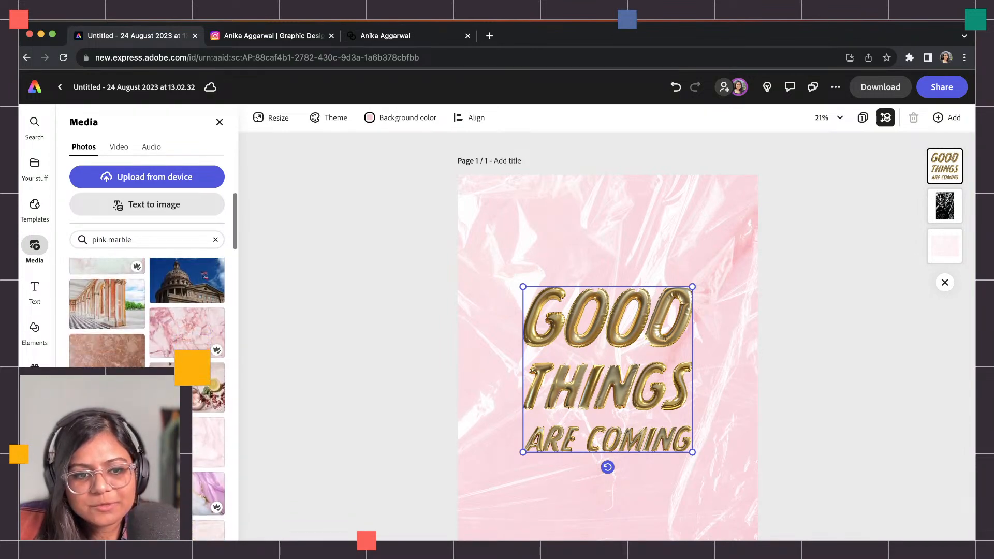
pyautogui.scroll(-5, 147, 310)
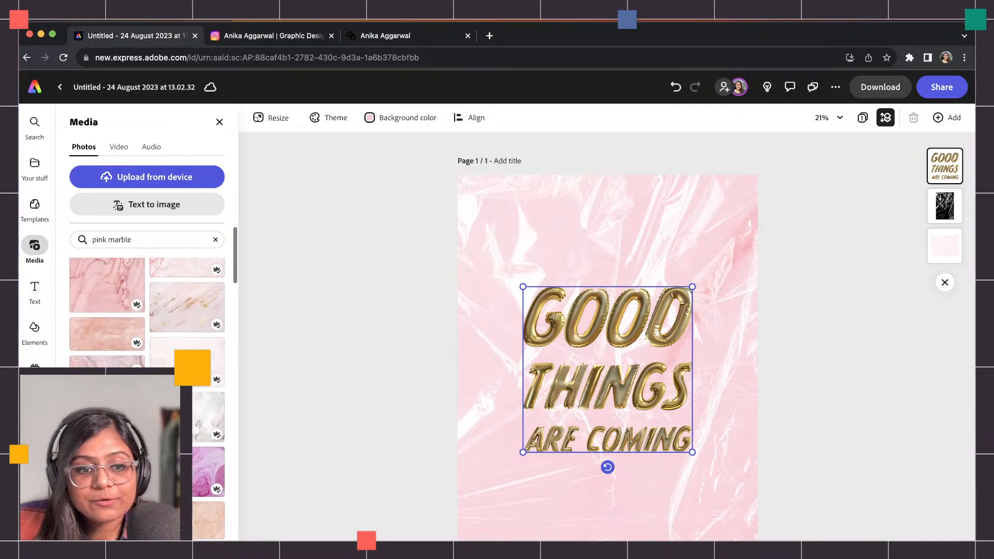
pyautogui.scroll(-5, 147, 310)
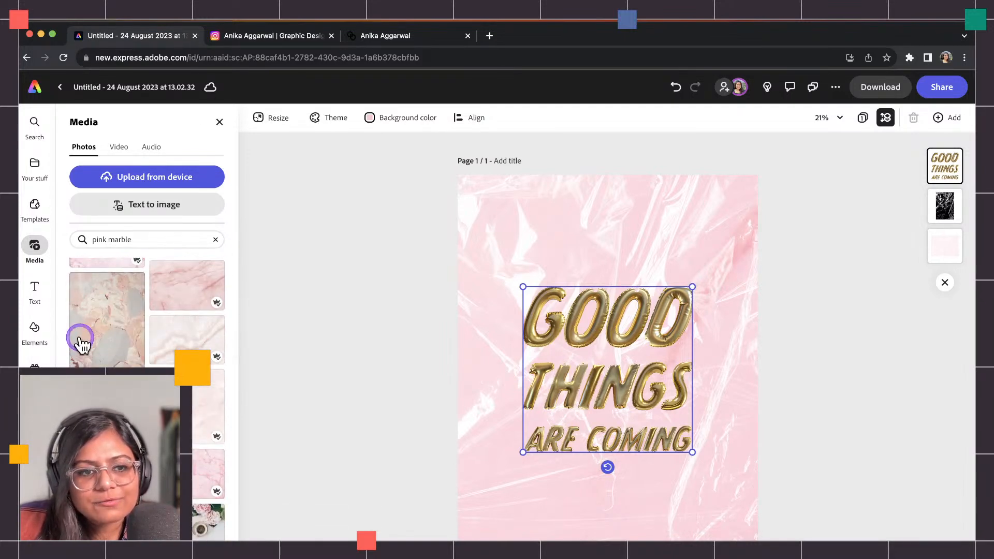
pyautogui.click(80, 350)
pyautogui.click(492, 218)
pyautogui.moveTo(495, 232); pyautogui.dragTo(817, 549)
pyautogui.moveTo(731, 422); pyautogui.dragTo(732, 383)
pyautogui.moveTo(946, 171); pyautogui.dragTo(945, 246)
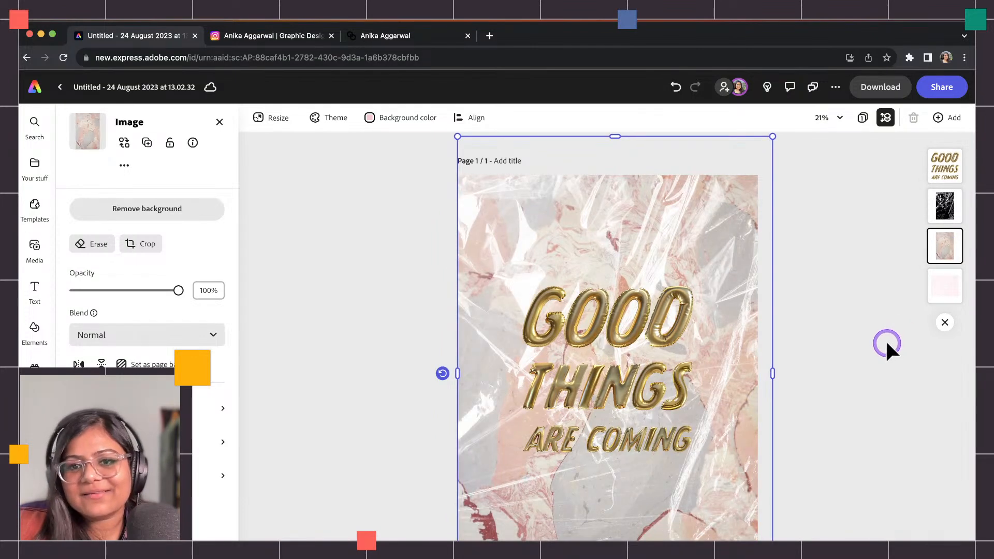
pyautogui.press('Delete')
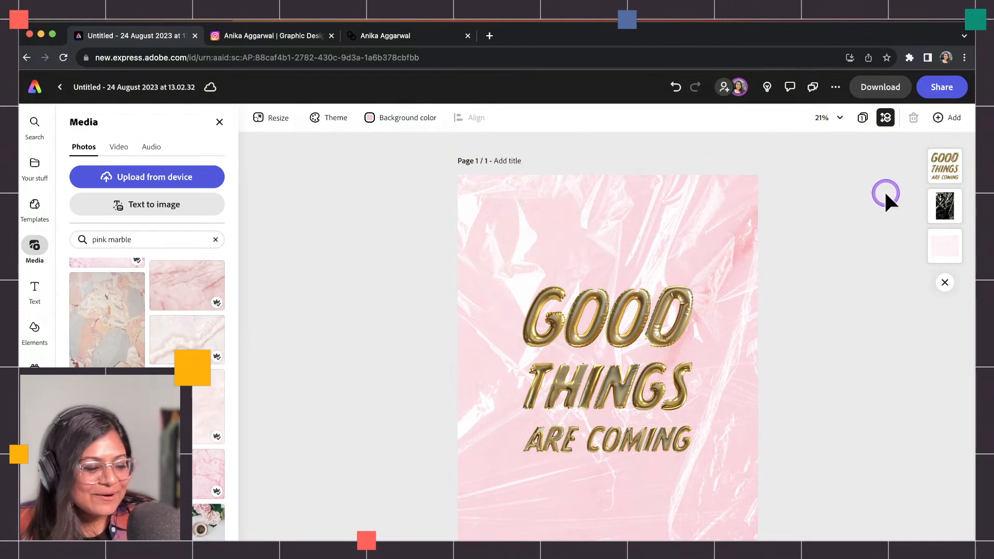
pyautogui.hotkey('ctrl', 'z')
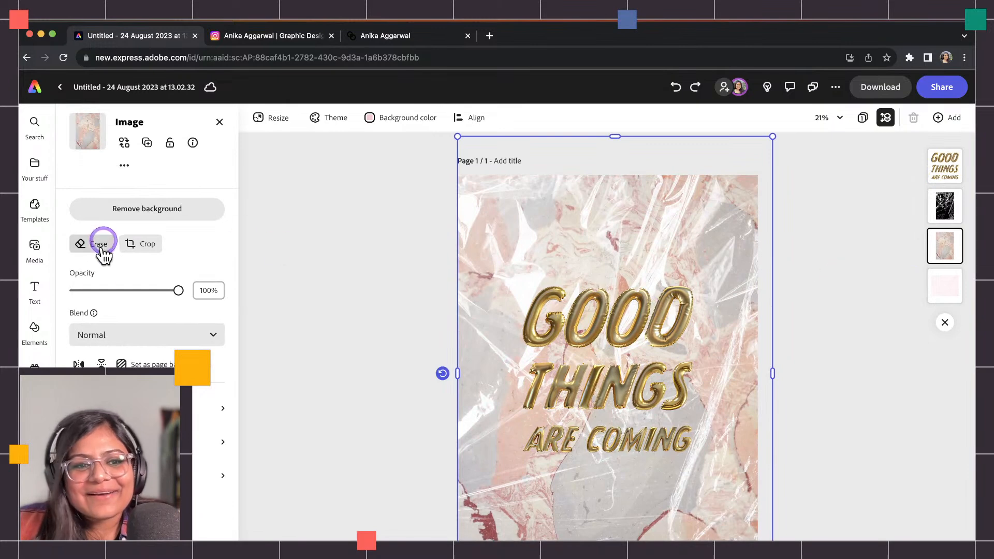
pyautogui.click(107, 334)
pyautogui.click(104, 386)
pyautogui.moveTo(97, 292); pyautogui.dragTo(143, 292)
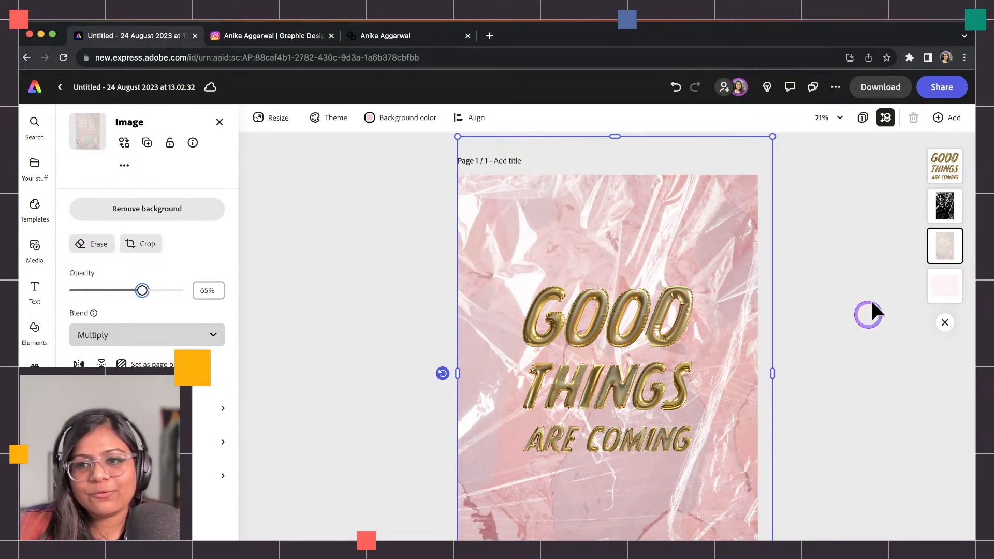
pyautogui.click(939, 249)
pyautogui.press('Delete')
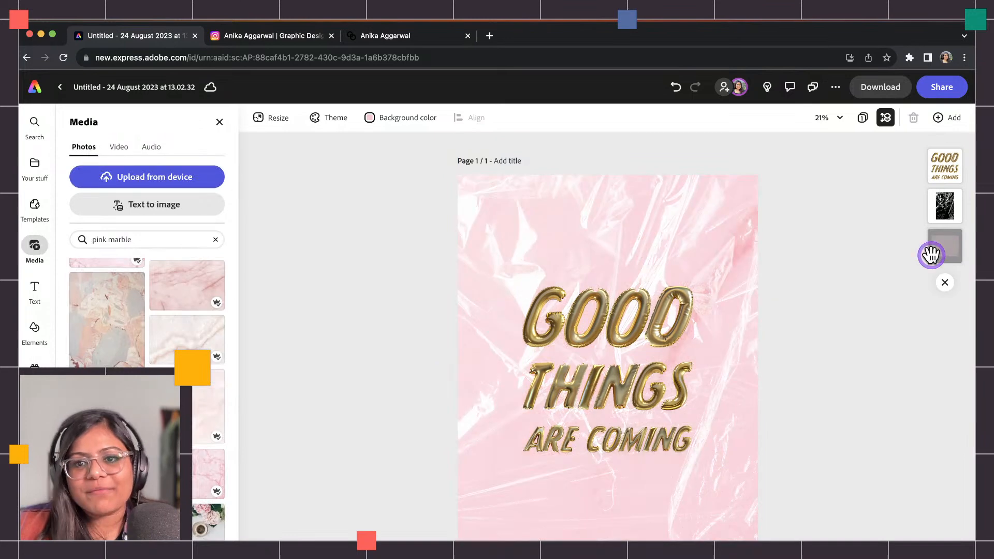
# Search Elements for 'gradient' and add the pastel gradient to the page.
pyautogui.click(33, 341)
pyautogui.click(137, 170)
pyautogui.write('gradient')
pyautogui.press('Return')
pyautogui.scroll(-10, 147, 311)
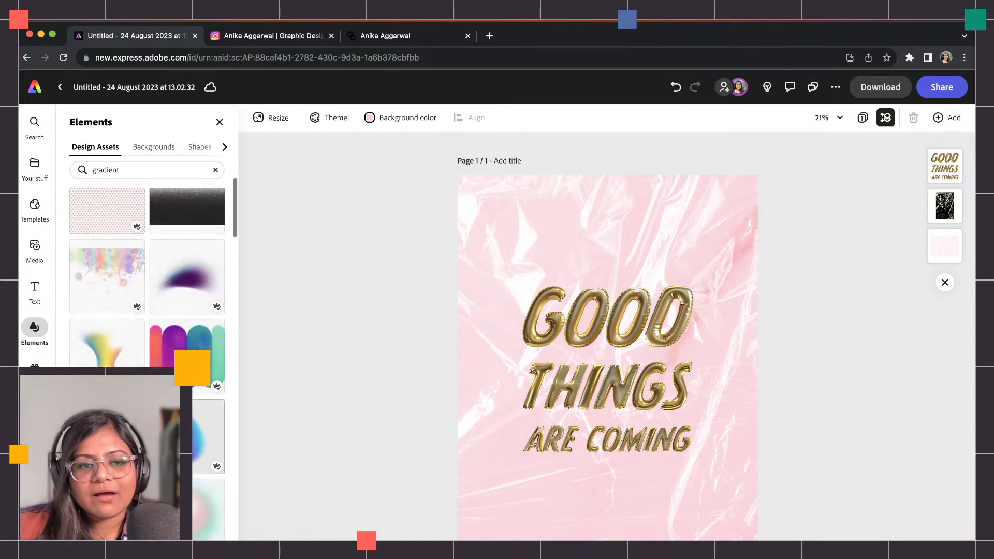
pyautogui.scroll(-5, 147, 311)
pyautogui.click(107, 344)
# Rotate the gradient to portrait and stretch it to cover the whole page.
pyautogui.moveTo(568, 361); pyautogui.dragTo(510, 244)
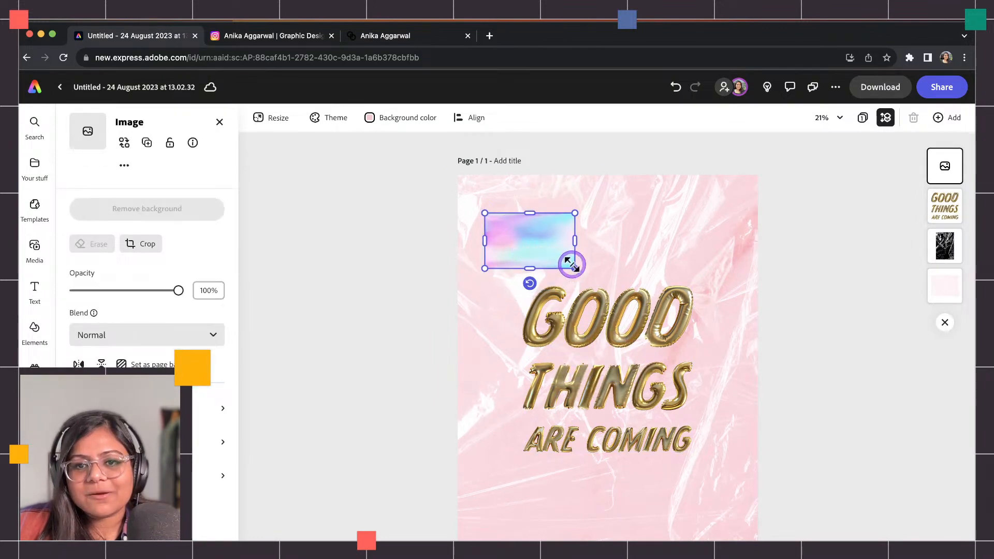
pyautogui.moveTo(529, 283); pyautogui.dragTo(617, 237)
pyautogui.moveTo(517, 239); pyautogui.dragTo(473, 218)
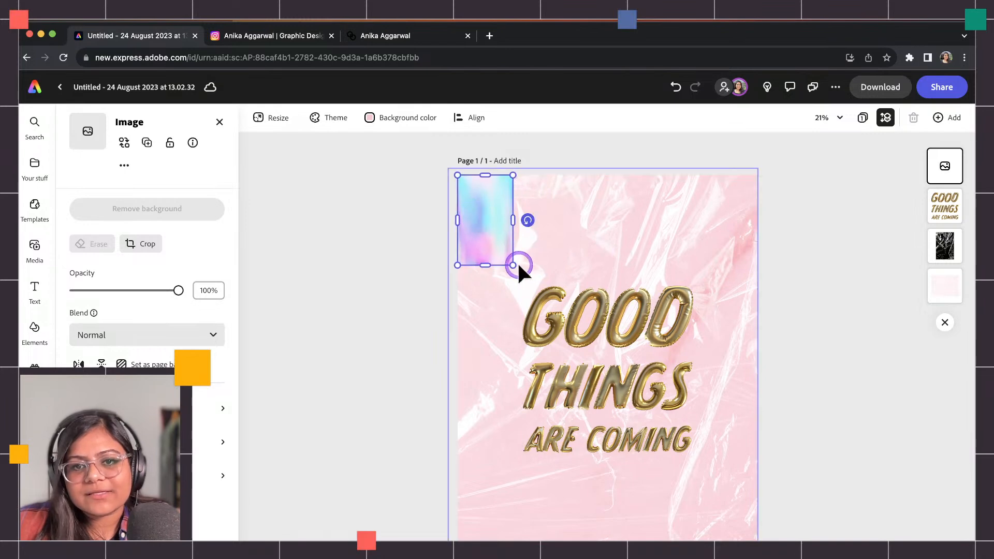
pyautogui.moveTo(512, 265); pyautogui.dragTo(768, 536)
pyautogui.moveTo(731, 417); pyautogui.dragTo(719, 355)
# Set the gradient to Multiply blend, place it behind the gold text and lower its opacity.
pyautogui.click(150, 334)
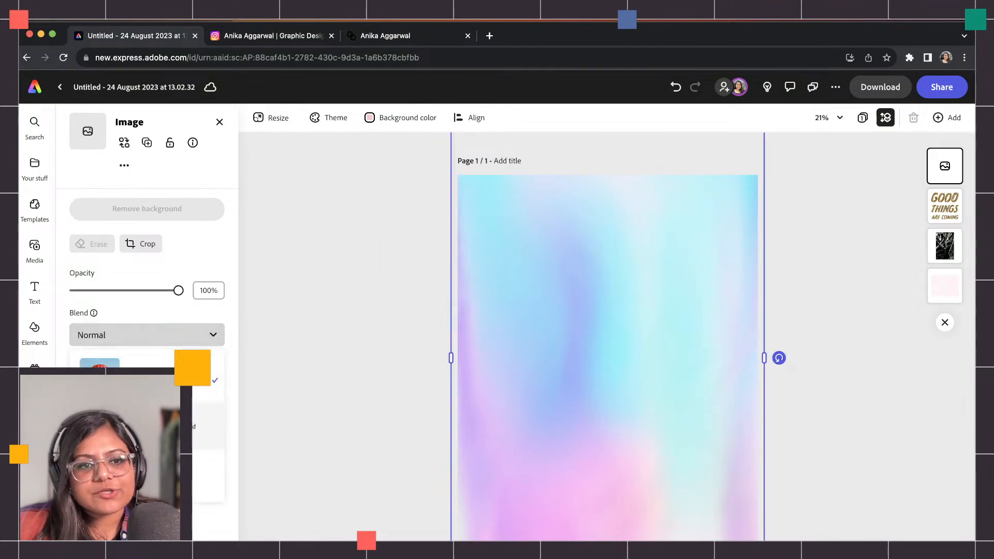
pyautogui.click(129, 414)
pyautogui.moveTo(940, 166); pyautogui.dragTo(945, 245)
pyautogui.moveTo(111, 289); pyautogui.dragTo(189, 306)
# Lower the plastic texture overlay's opacity to 41% and realign it with the page edges.
pyautogui.click(947, 206)
pyautogui.click(311, 346)
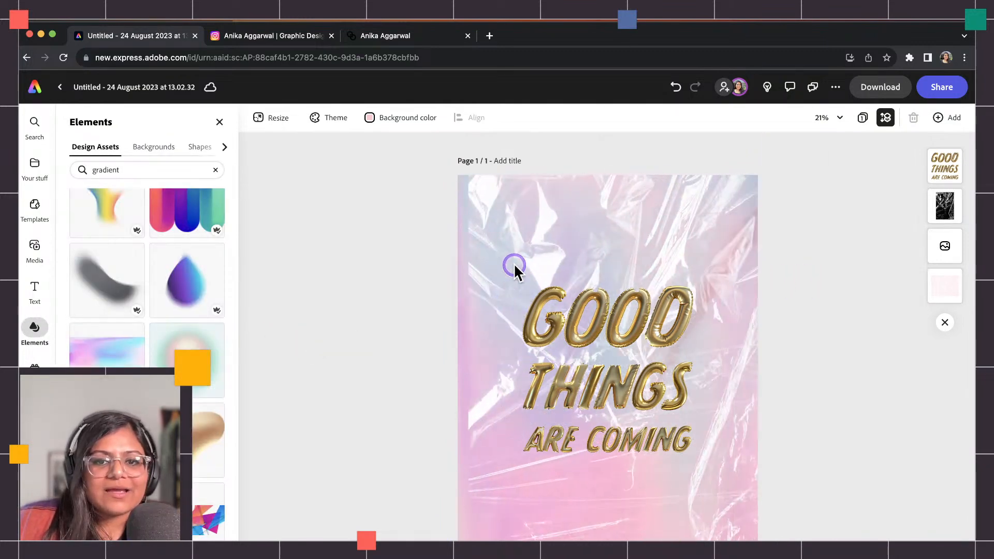
pyautogui.click(482, 253)
pyautogui.moveTo(107, 291); pyautogui.dragTo(117, 290)
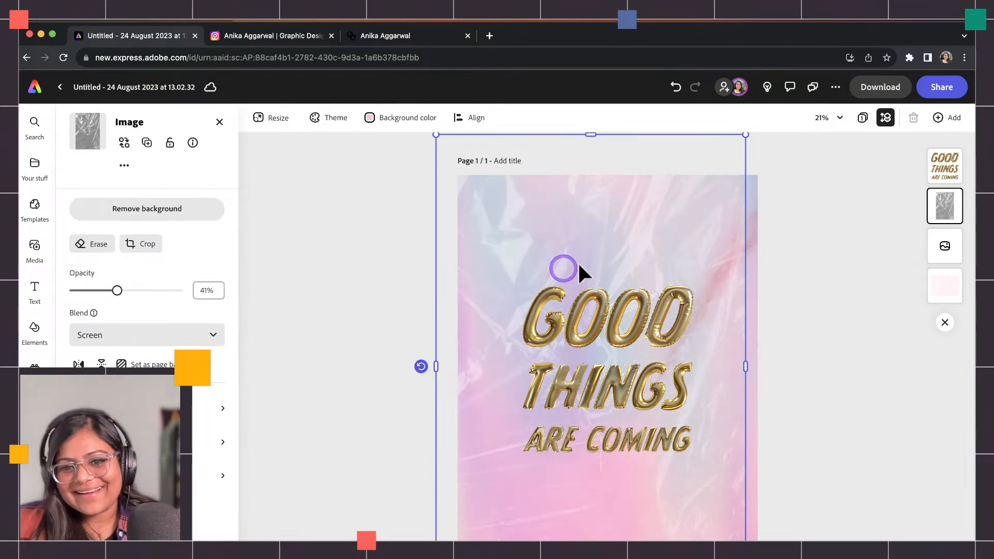
pyautogui.moveTo(628, 251); pyautogui.dragTo(640, 244)
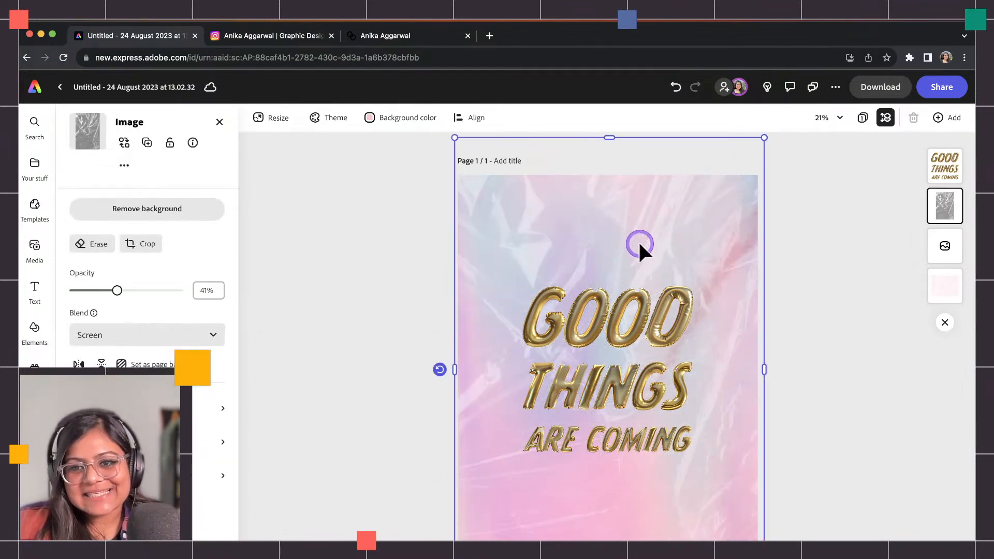
# Tighten the line spacing of GOOD THINGS ARE COMING and nudge the block slightly right.
pyautogui.click(385, 318)
pyautogui.click(632, 344)
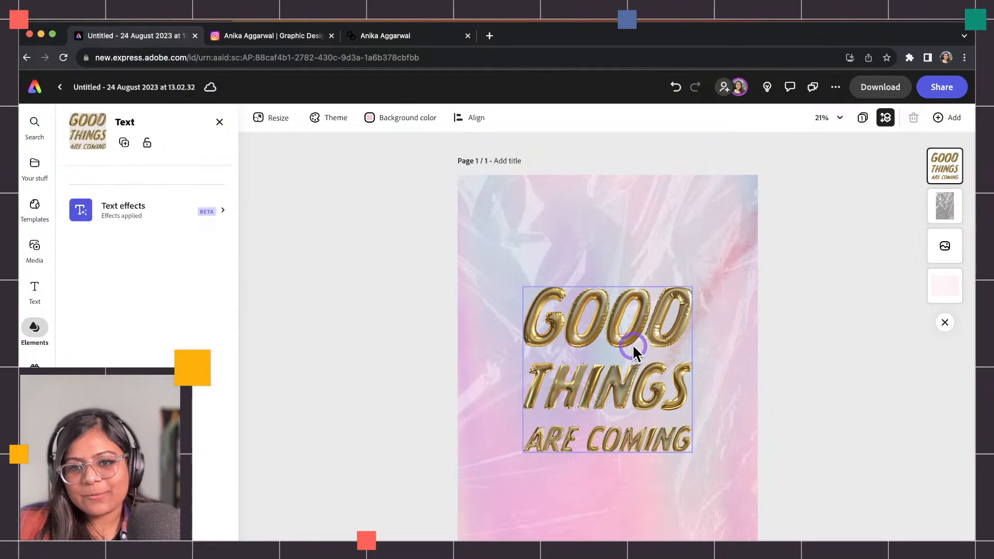
pyautogui.click(215, 240)
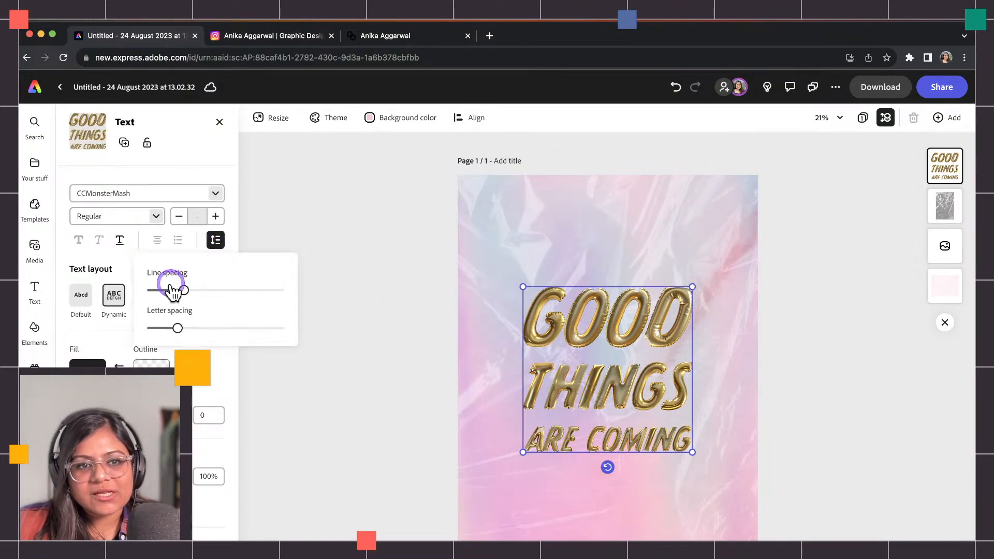
pyautogui.moveTo(173, 293); pyautogui.dragTo(171, 291)
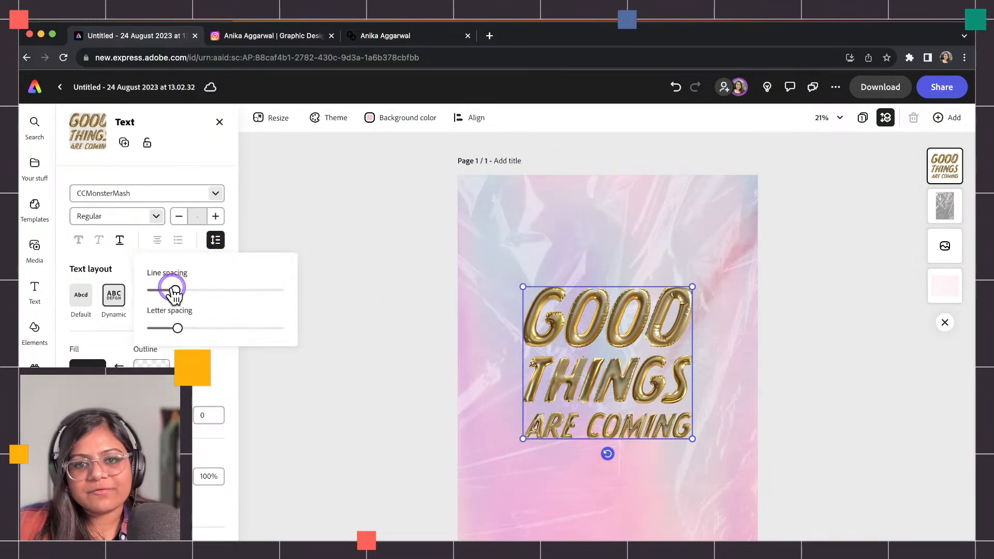
pyautogui.click(299, 210)
pyautogui.moveTo(613, 381); pyautogui.dragTo(590, 375)
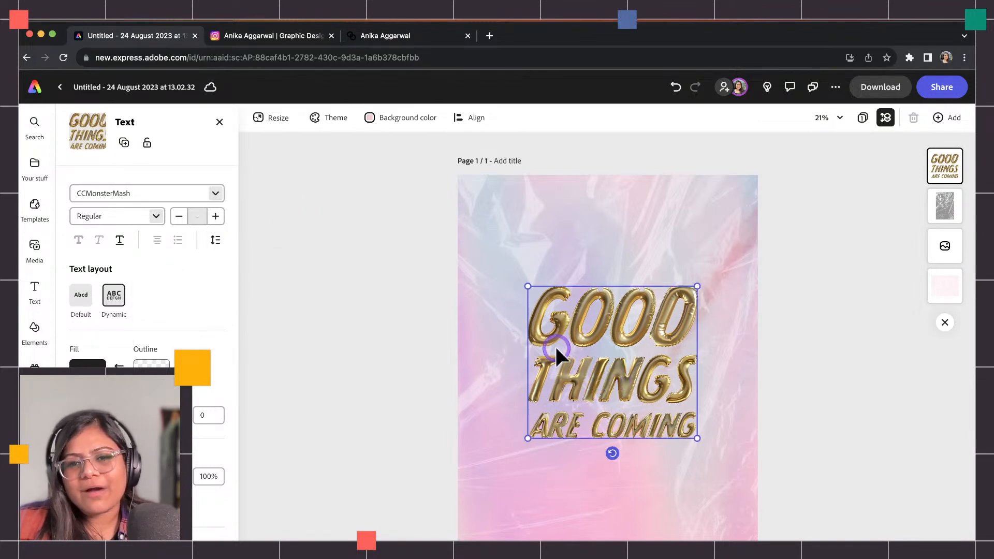
# Centre the text vertically on the page with Align > Middle.
pyautogui.click(476, 124)
pyautogui.click(510, 190)
pyautogui.click(804, 300)
pyautogui.click(593, 412)
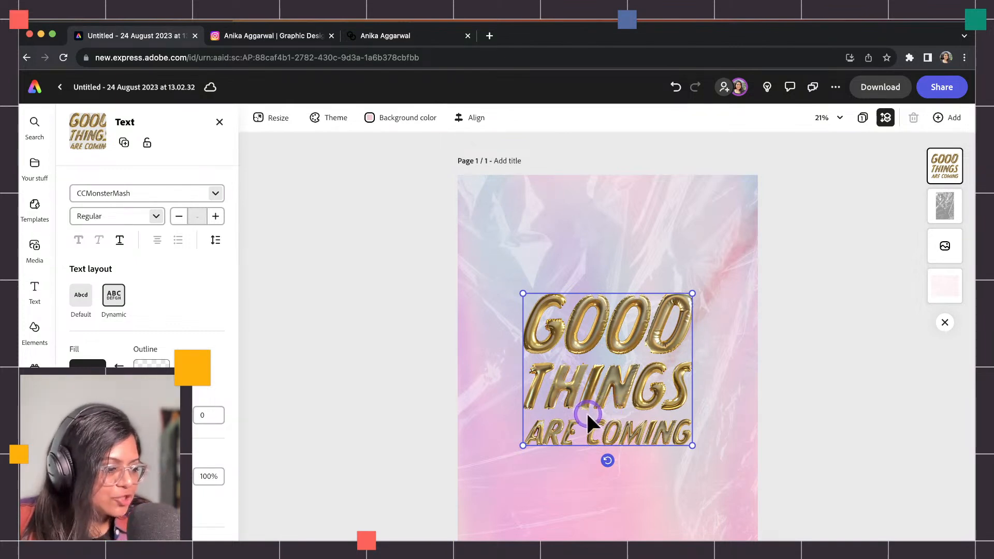
pyautogui.click(579, 469)
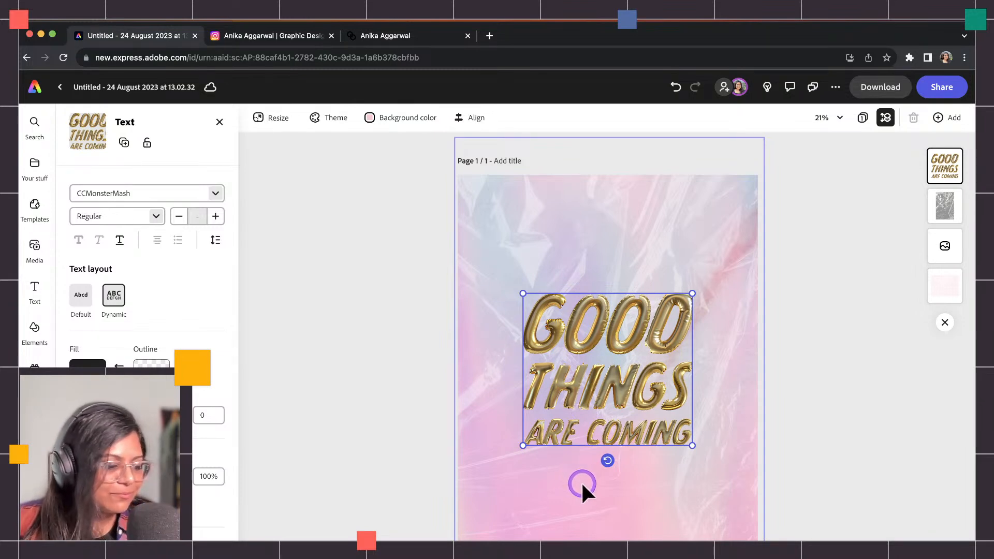
pyautogui.click(409, 386)
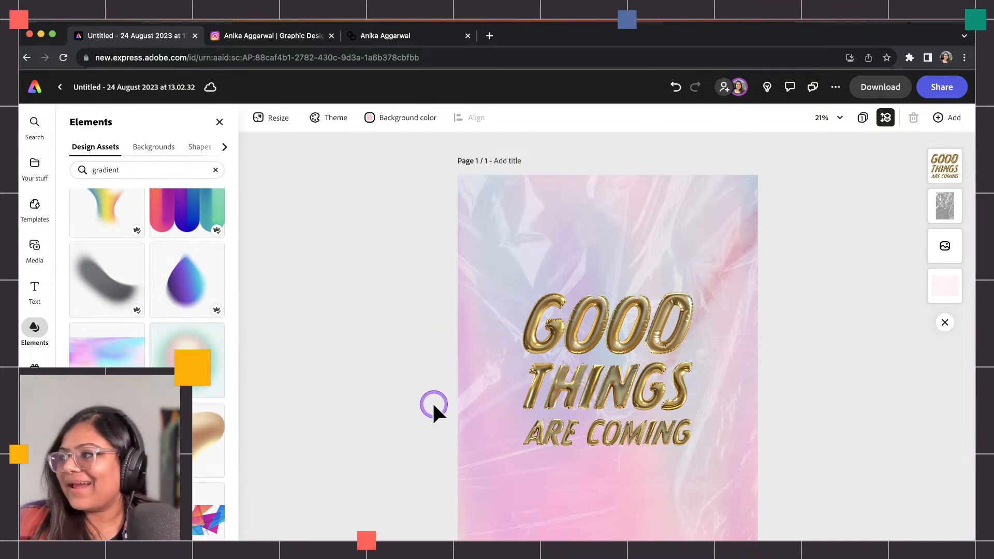
pyautogui.click(564, 341)
pyautogui.click(222, 432)
pyautogui.click(293, 37)
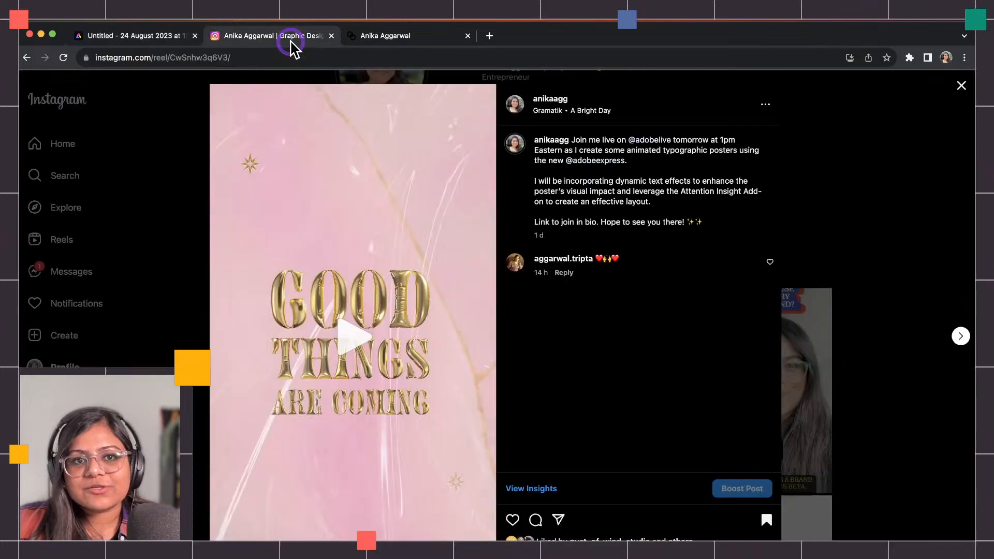
pyautogui.click(349, 332)
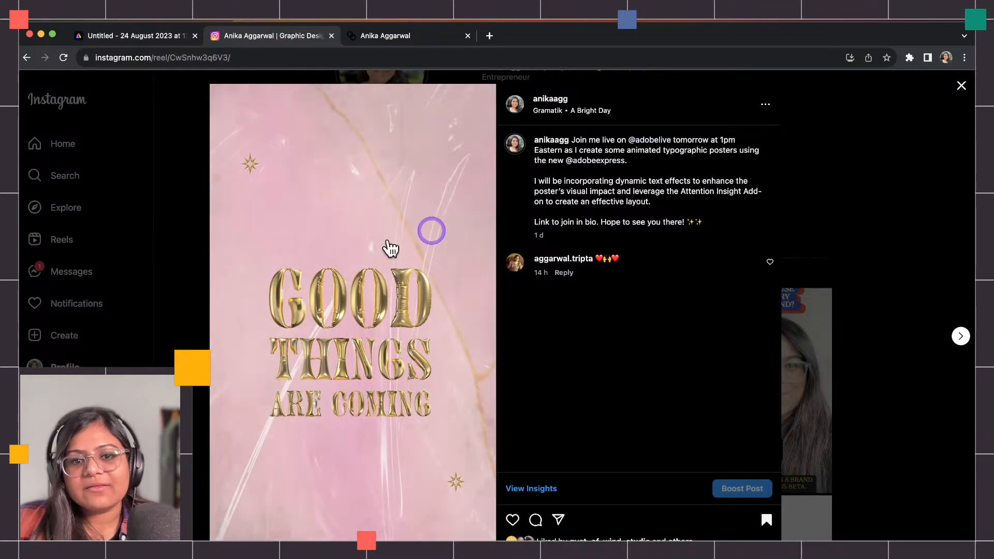
pyautogui.click(345, 325)
pyautogui.click(158, 38)
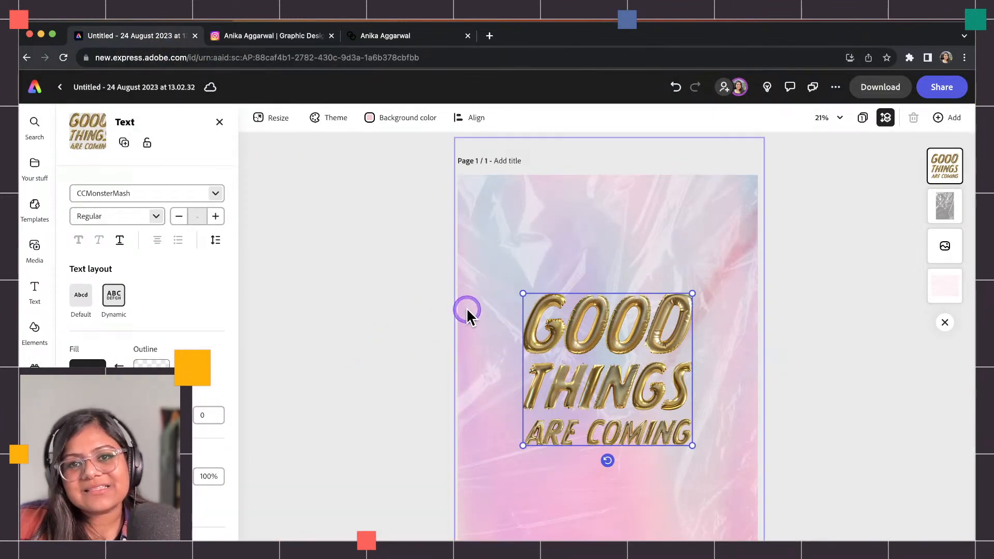
# Give the headline a Pop in entrance animation lasting 0.96s with Soft personality.
pyautogui.scroll(-3, 171, 394)
pyautogui.click(170, 502)
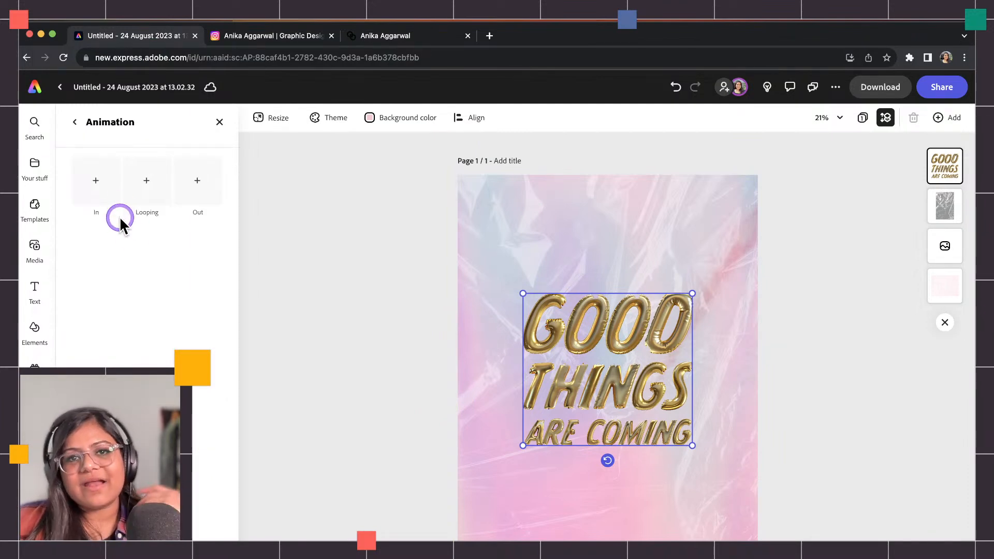
pyautogui.click(97, 180)
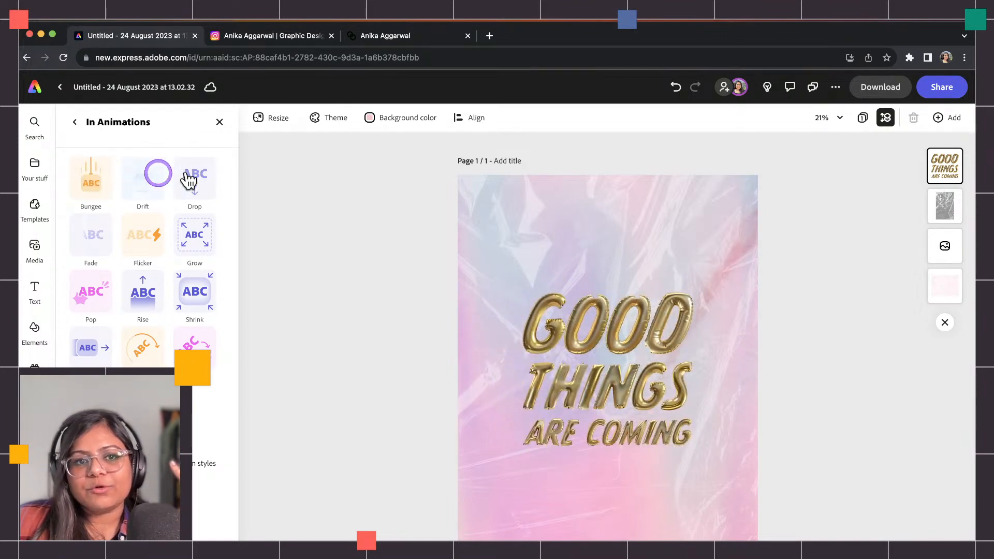
pyautogui.click(97, 301)
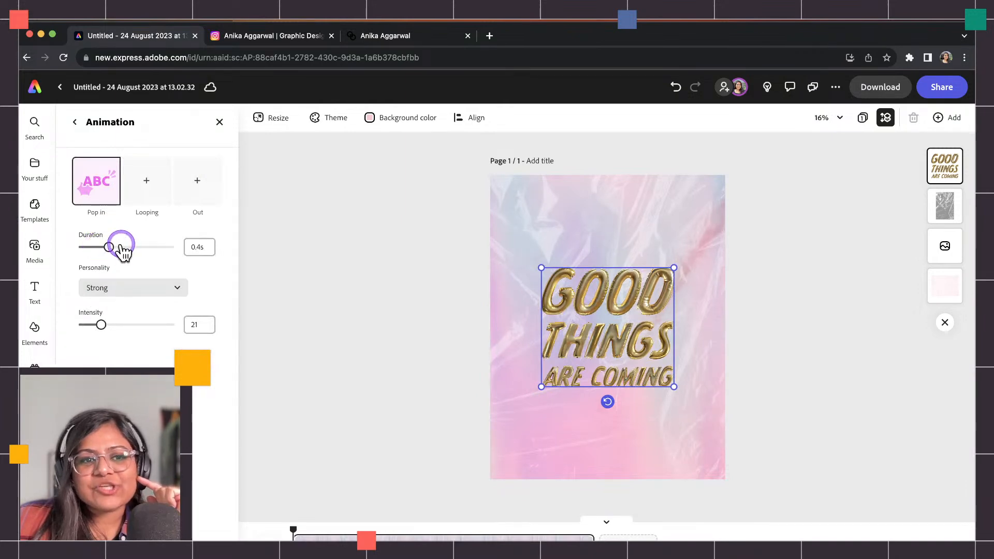
pyautogui.click(113, 284)
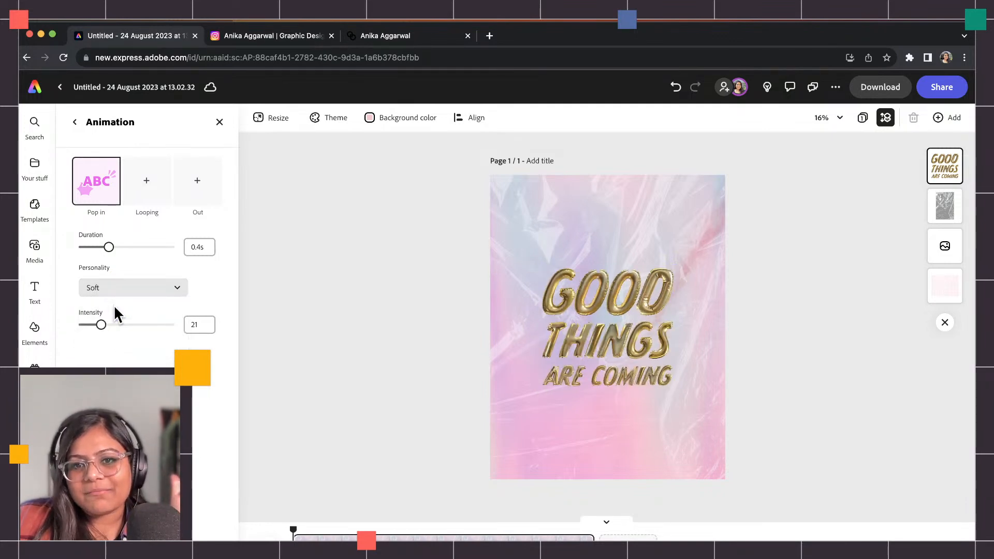
pyautogui.moveTo(132, 246); pyautogui.dragTo(153, 247)
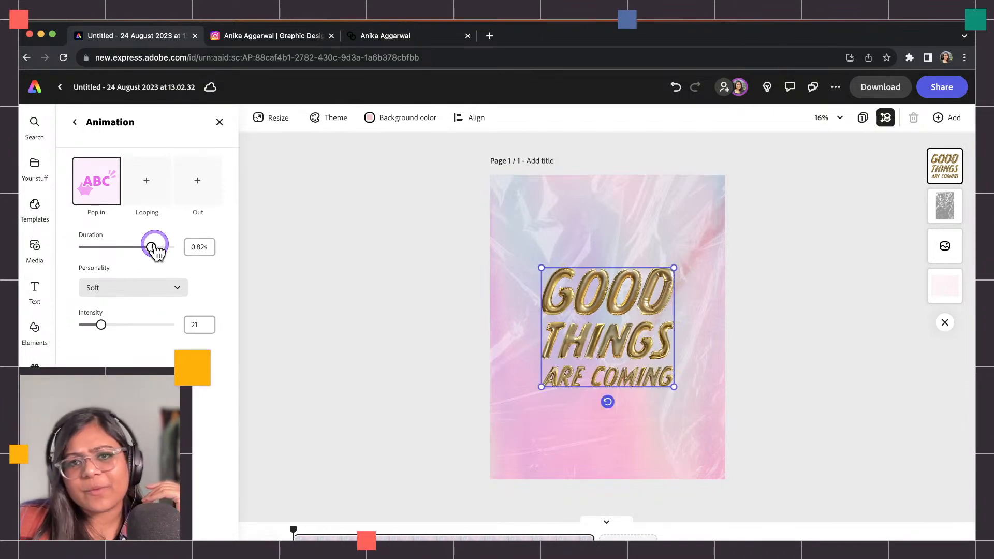
pyautogui.moveTo(155, 249); pyautogui.dragTo(168, 250)
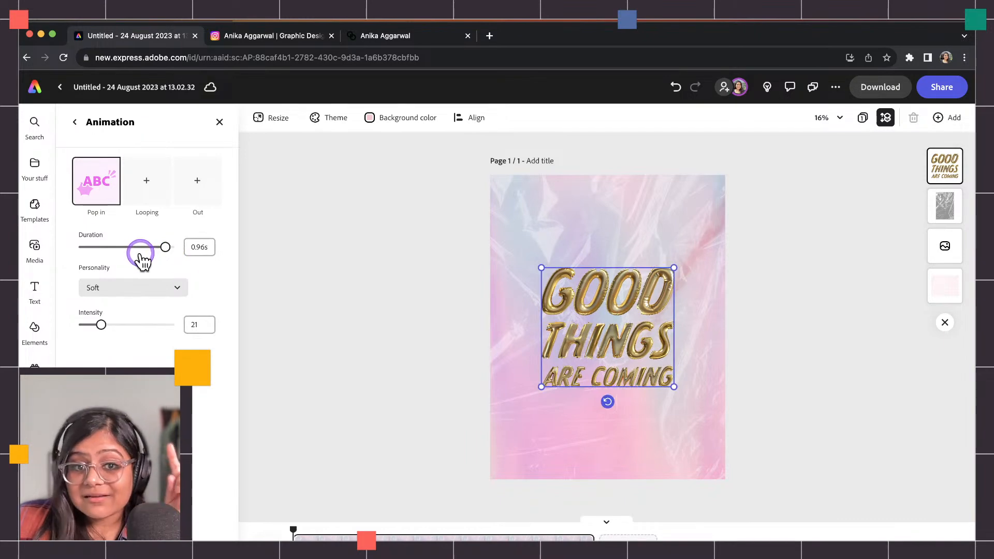
pyautogui.click(96, 293)
pyautogui.click(288, 270)
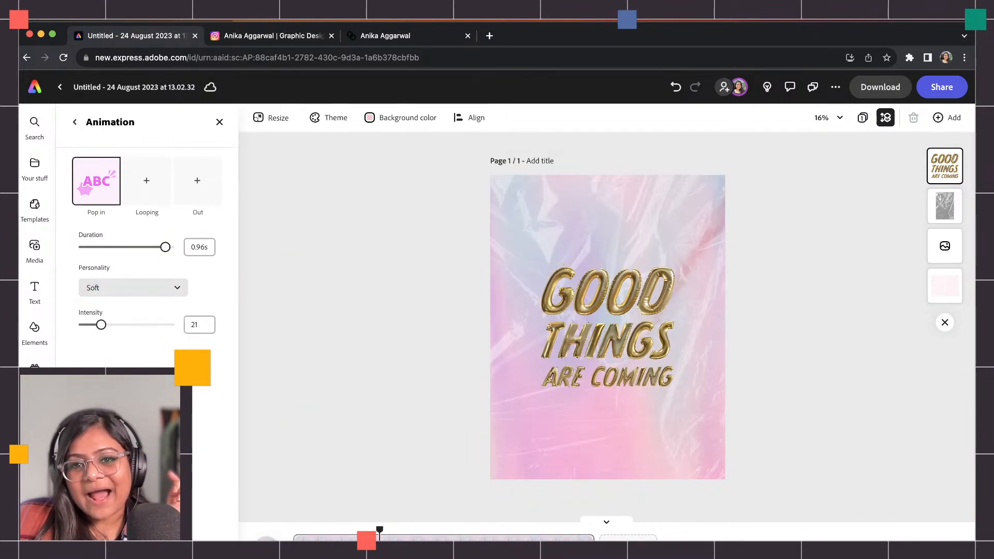
pyautogui.click(139, 200)
# Add a Breathe looping animation to the headline with intensity 2 and speed 8.
pyautogui.click(142, 224)
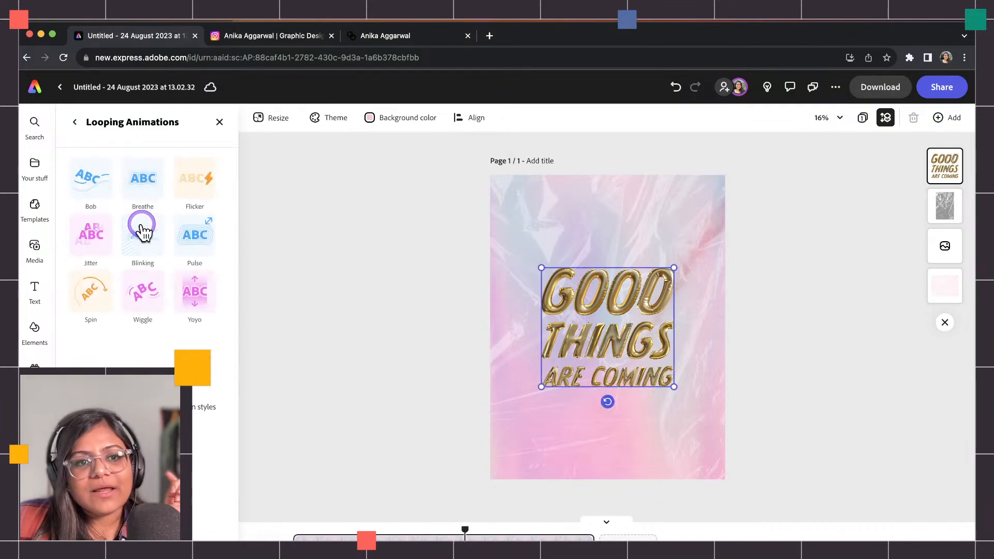
pyautogui.click(143, 179)
pyautogui.moveTo(111, 318); pyautogui.dragTo(83, 326)
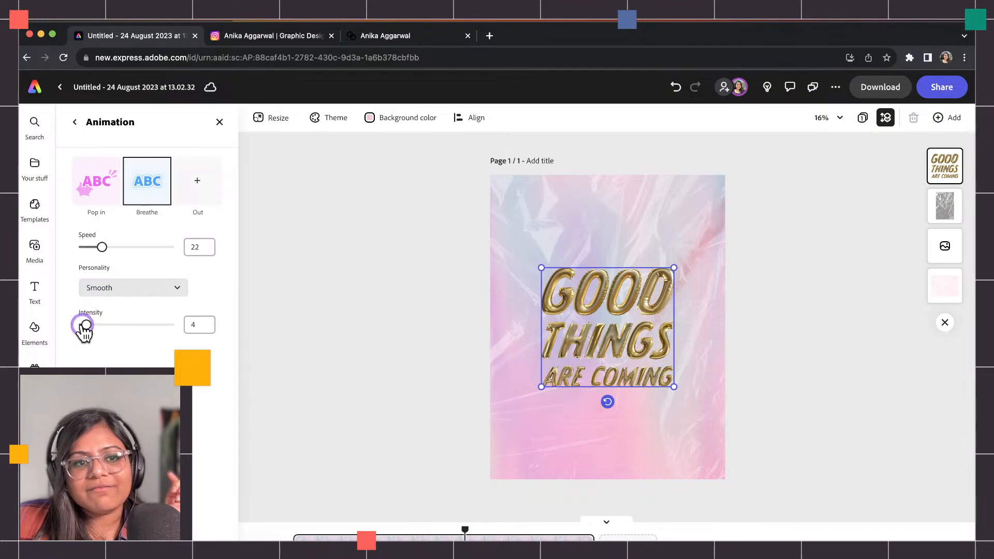
pyautogui.click(101, 247)
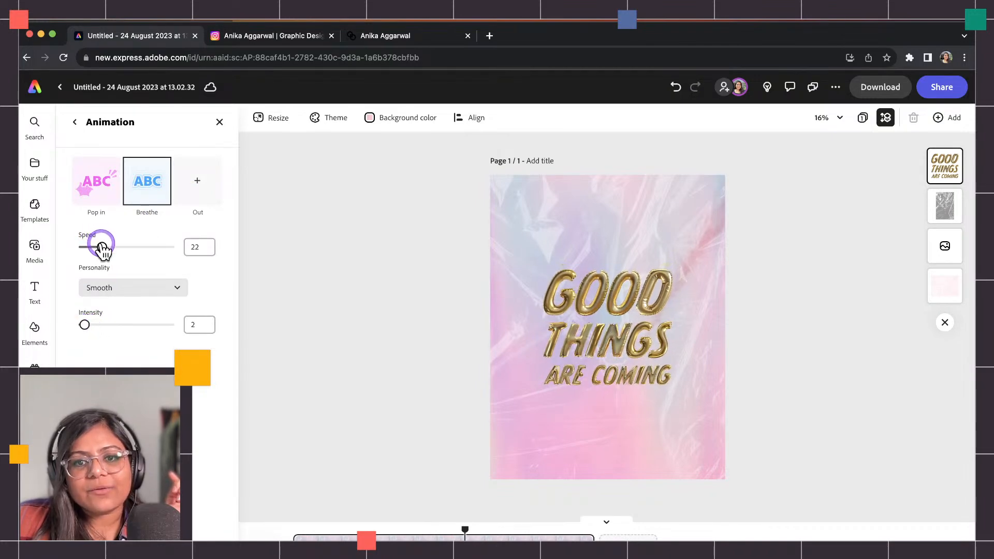
pyautogui.moveTo(101, 246); pyautogui.dragTo(91, 249)
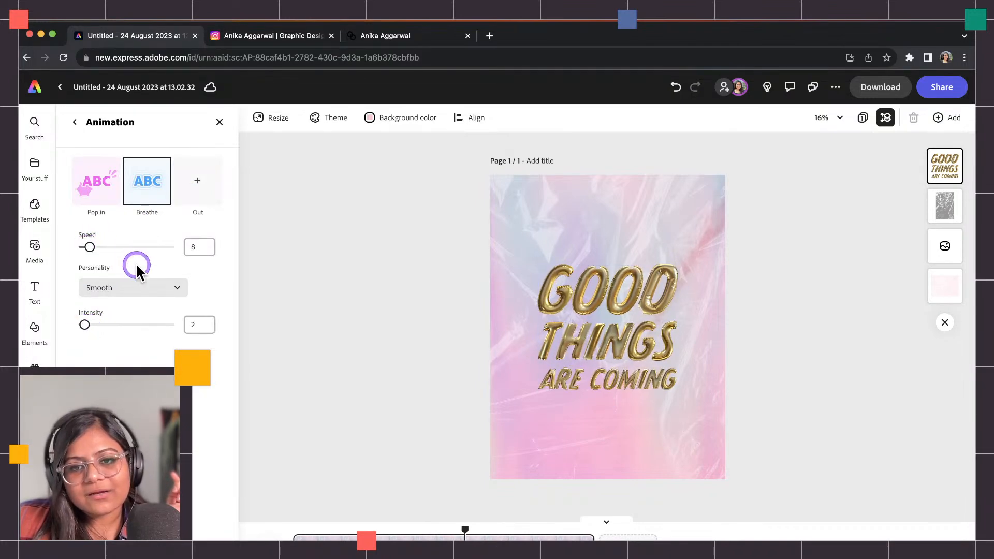
# Rewind the timeline to 0s and play the animation preview from the beginning.
pyautogui.moveTo(466, 531); pyautogui.dragTo(270, 518)
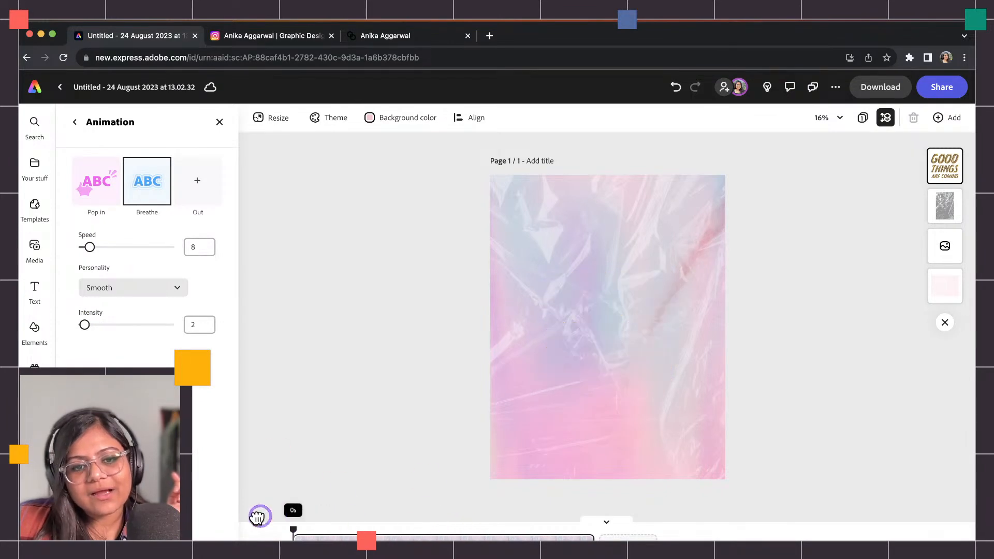
pyautogui.click(262, 541)
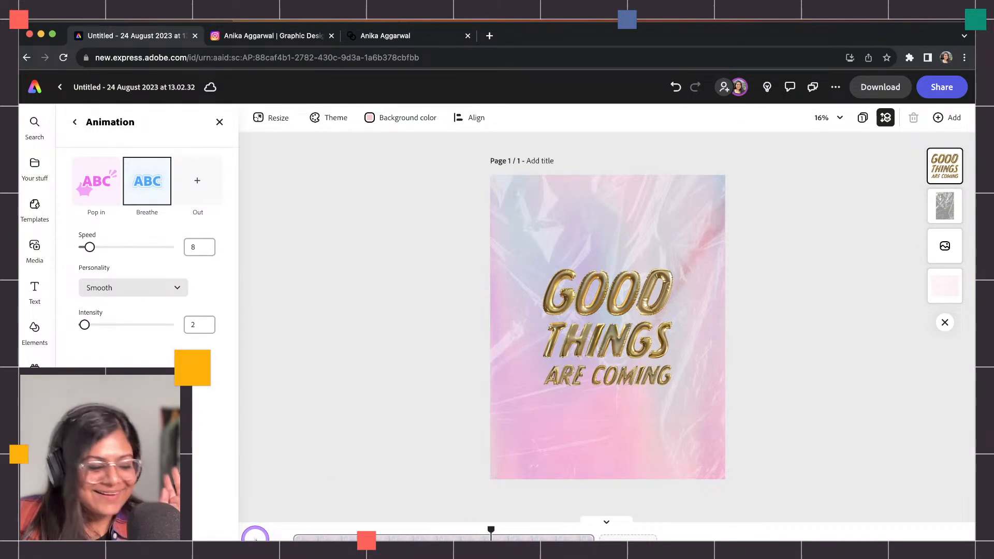
pyautogui.click(541, 310)
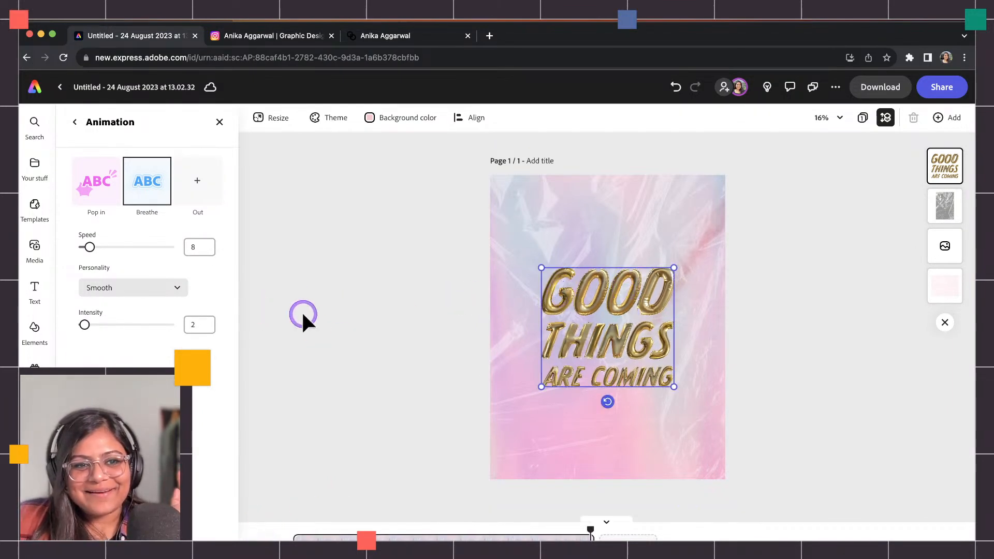
pyautogui.click(35, 329)
# Try different generated gold balloon results until the whole headline renders as gold balloons.
pyautogui.click(564, 296)
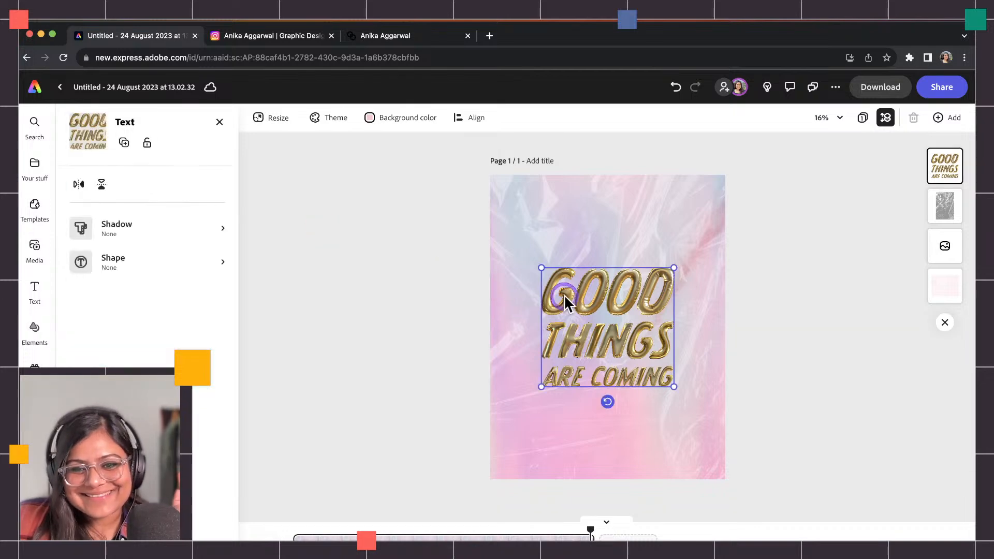
pyautogui.click(129, 510)
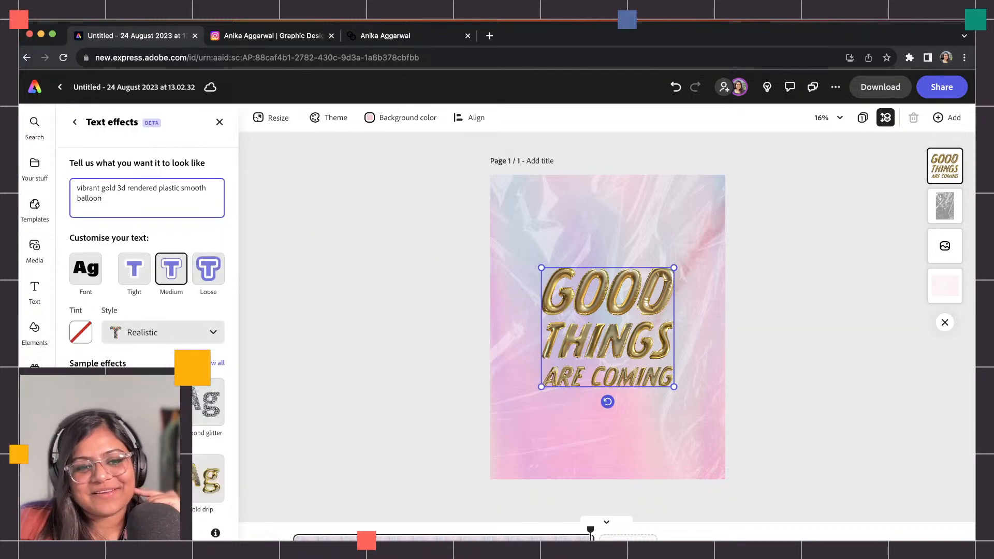
pyautogui.scroll(-3, 176, 466)
pyautogui.click(182, 510)
pyautogui.scroll(-1, 181, 510)
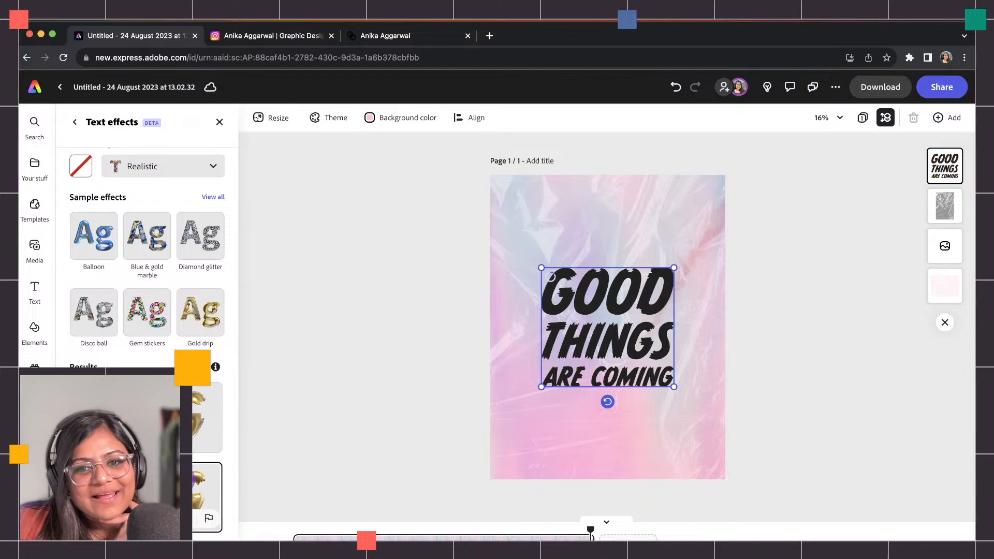
pyautogui.scroll(-1, 156, 496)
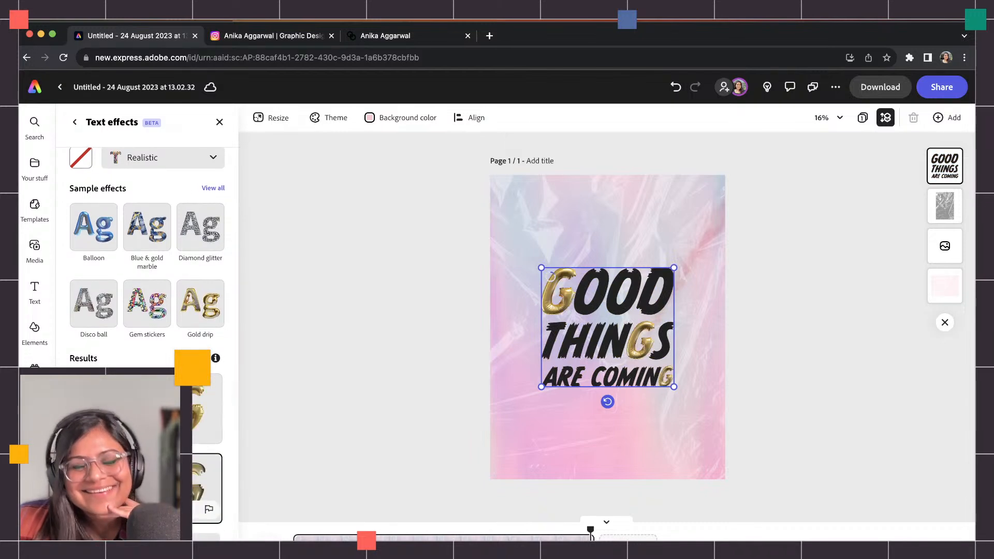
pyautogui.scroll(-3, 147, 259)
pyautogui.scroll(-1, 147, 310)
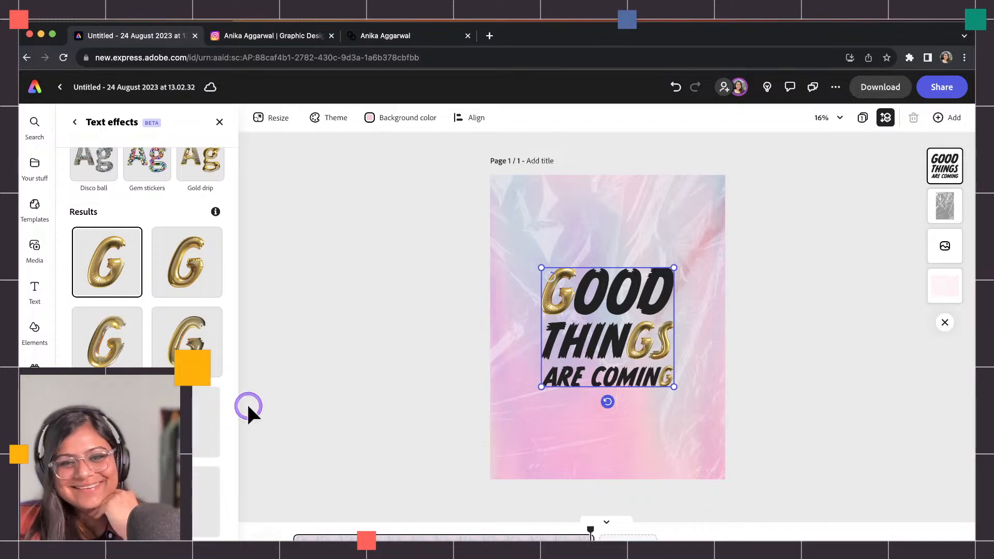
pyautogui.scroll(-1, 224, 412)
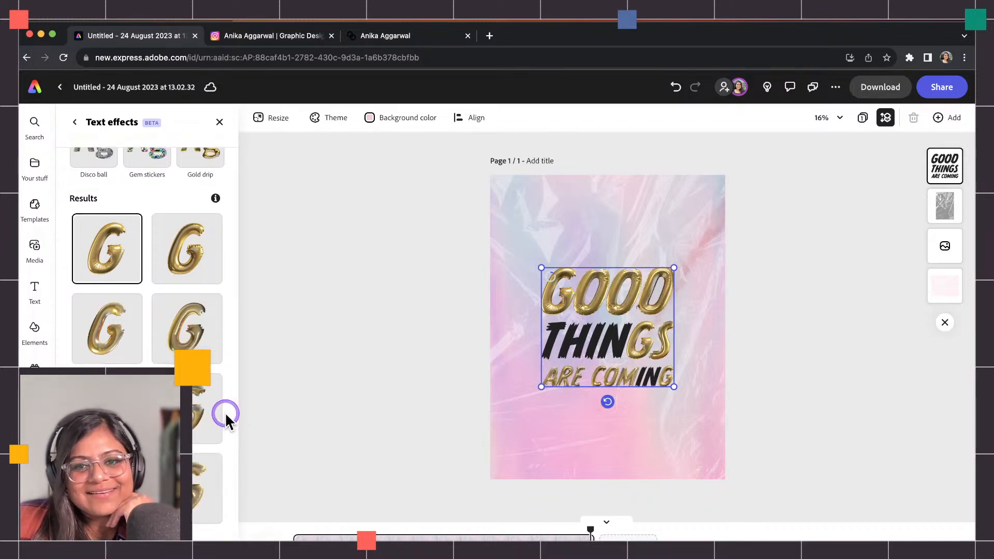
pyautogui.click(201, 408)
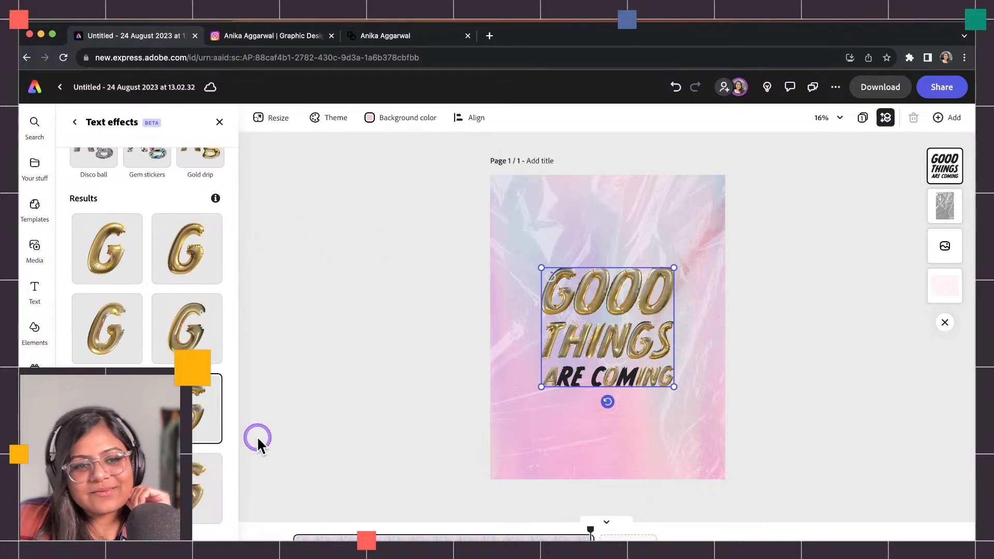
pyautogui.click(178, 486)
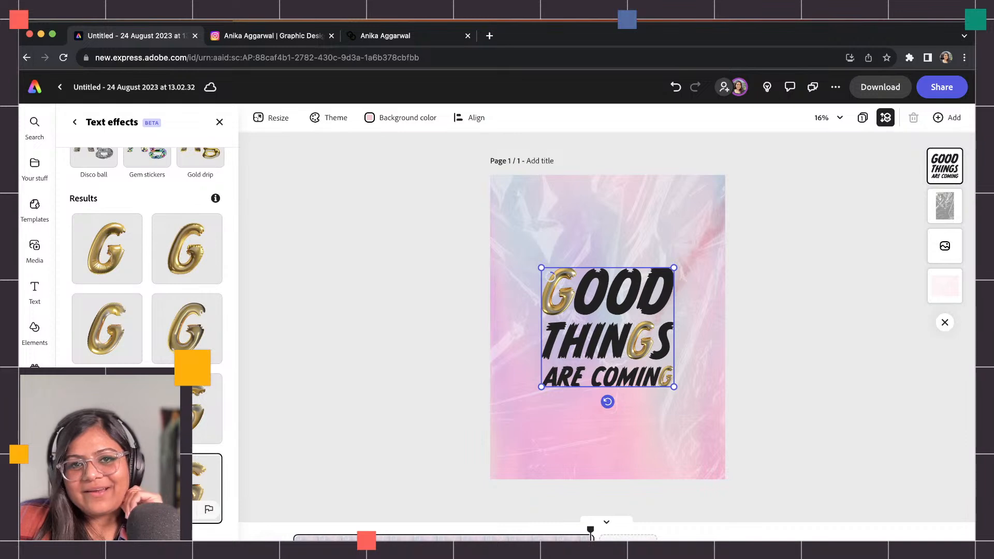
pyautogui.click(195, 440)
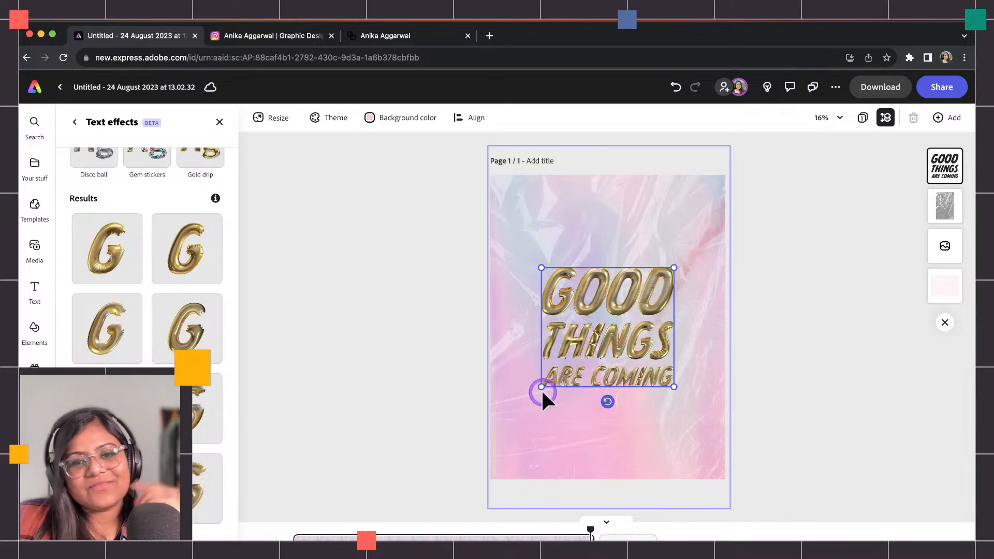
pyautogui.click(436, 309)
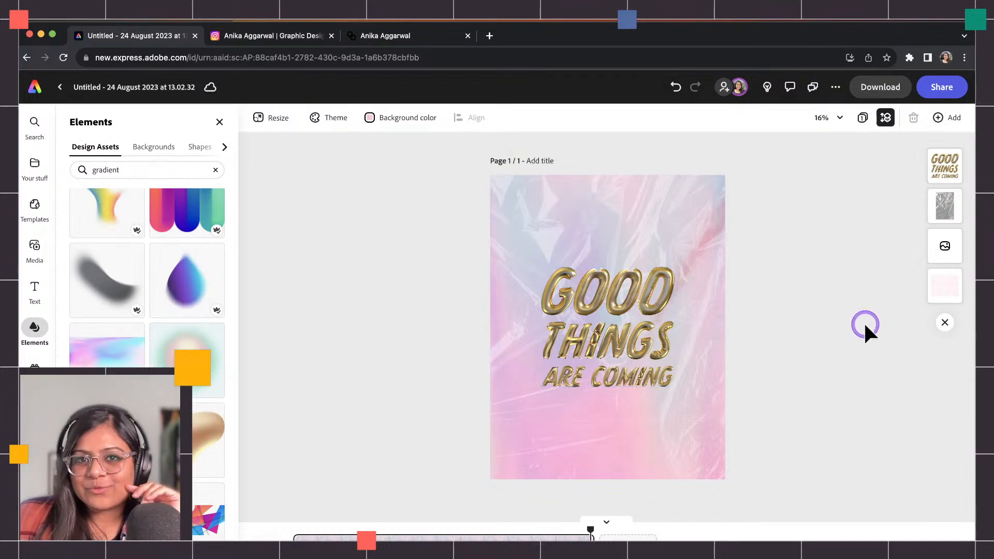
# Change the GOOD THINGS ARE COMING headline font to Histories.
pyautogui.click(645, 282)
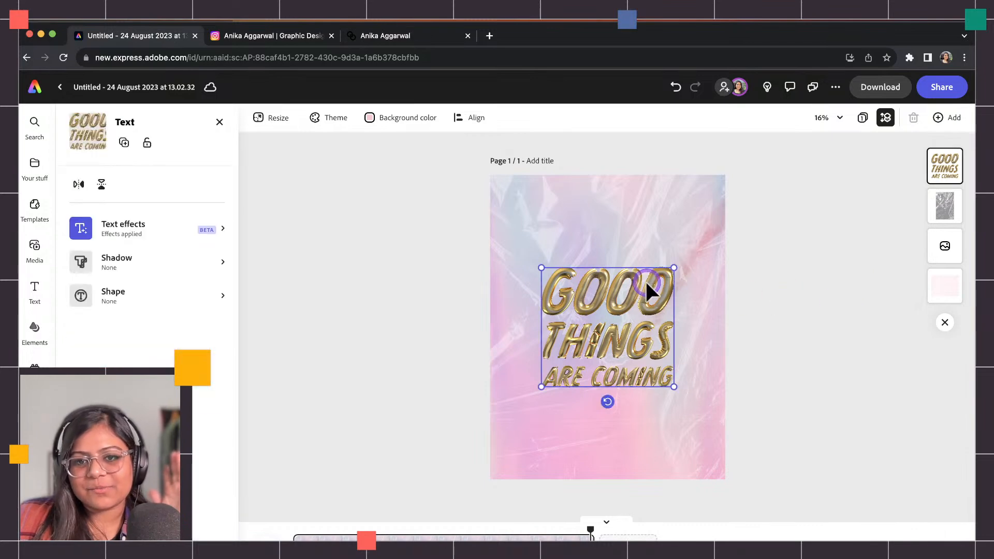
pyautogui.click(215, 194)
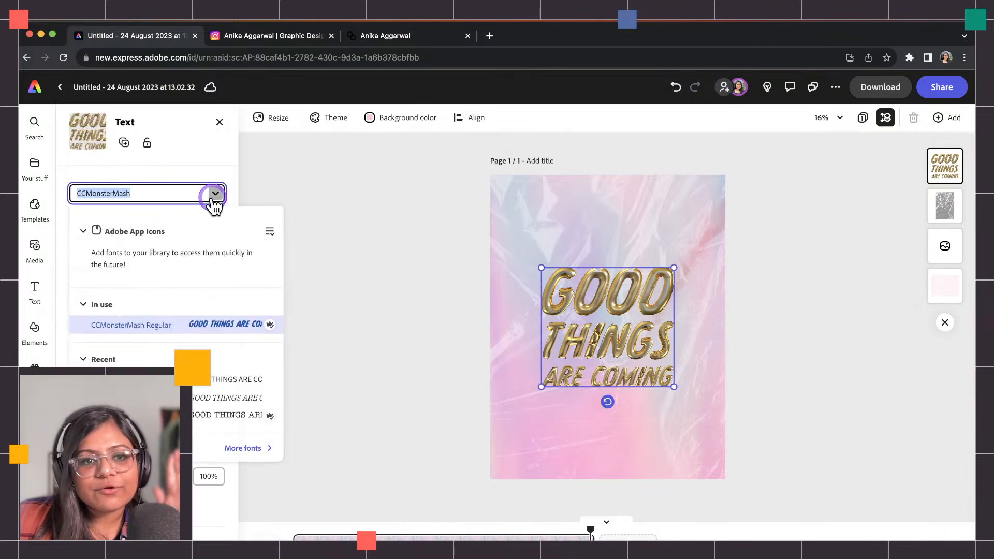
pyautogui.click(191, 165)
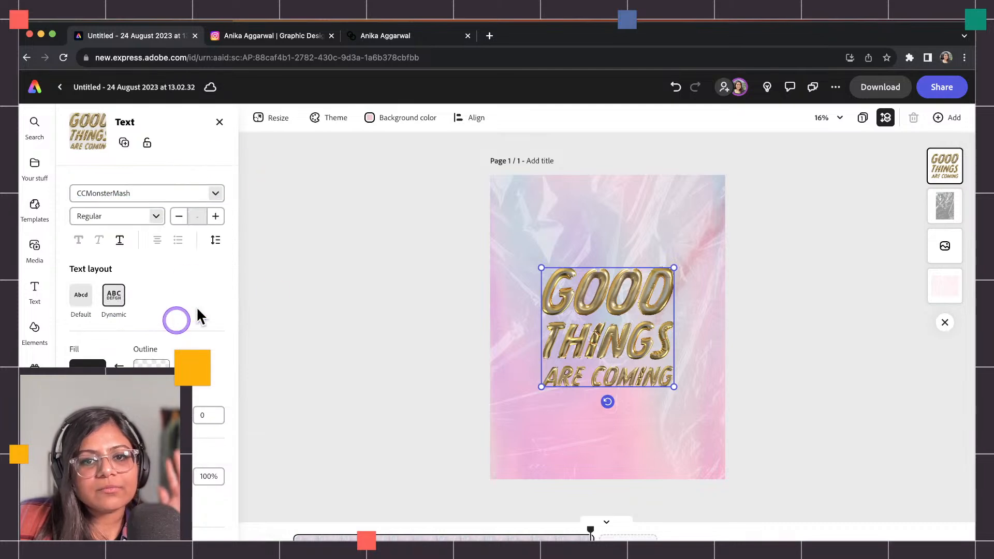
pyautogui.click(282, 293)
pyautogui.click(581, 301)
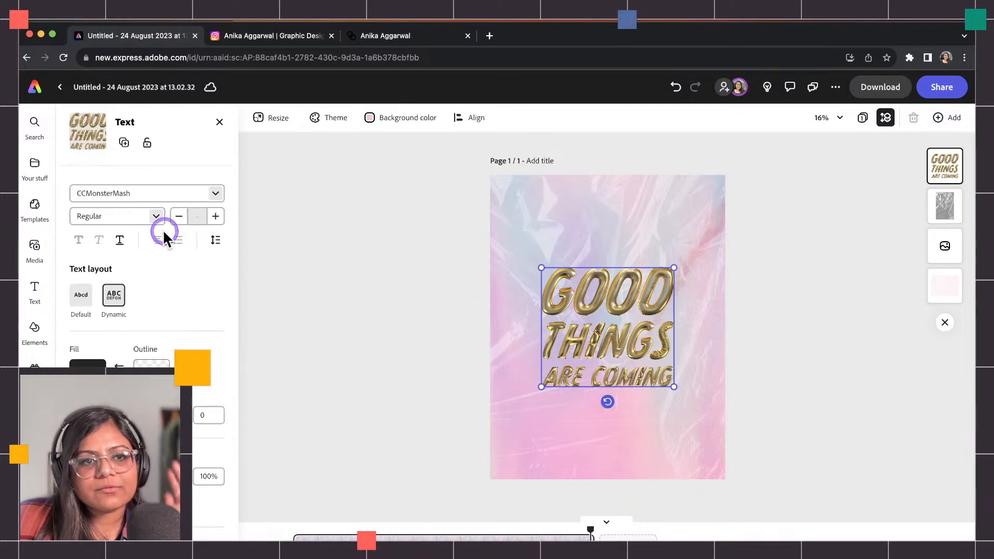
pyautogui.click(216, 194)
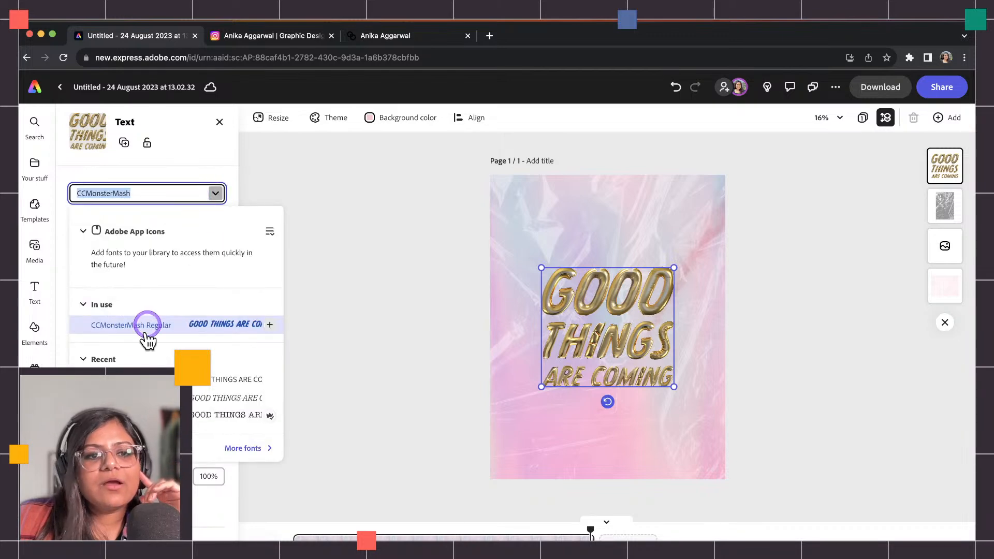
pyautogui.scroll(-5, 150, 321)
pyautogui.scroll(-2, 139, 369)
pyautogui.click(139, 401)
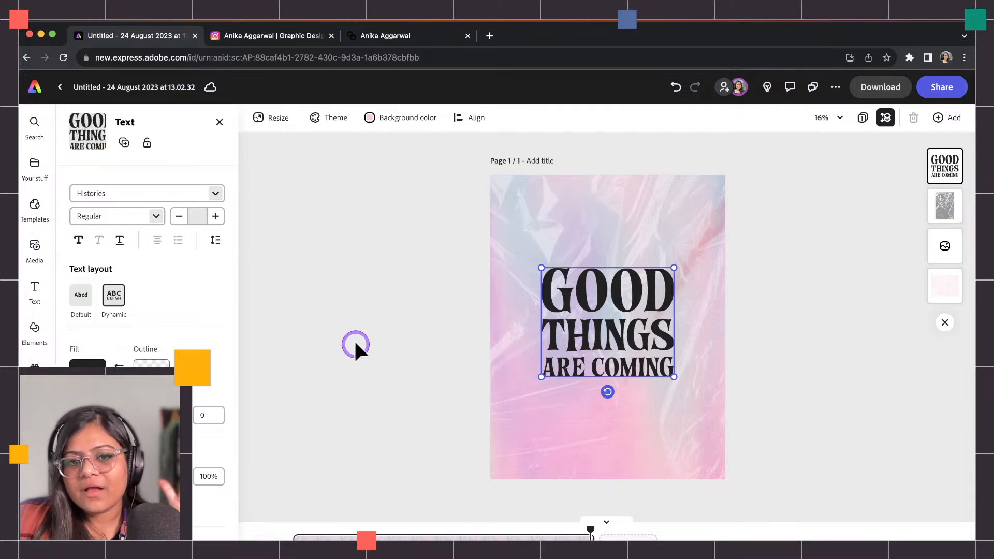
# Replay the animation from the start, review the finished poster, and show the page overview.
pyautogui.moveTo(589, 528); pyautogui.dragTo(294, 533)
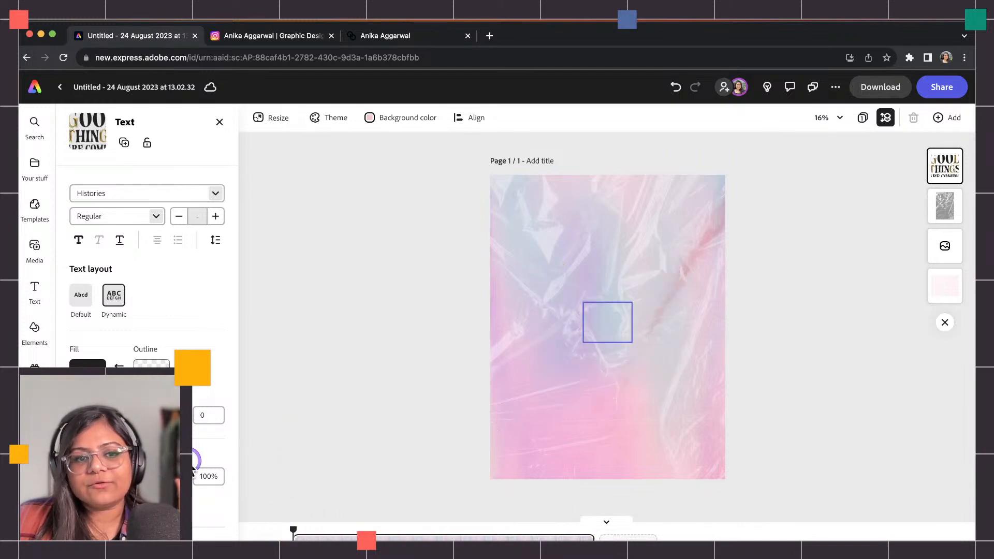
pyautogui.scroll(-2, 195, 458)
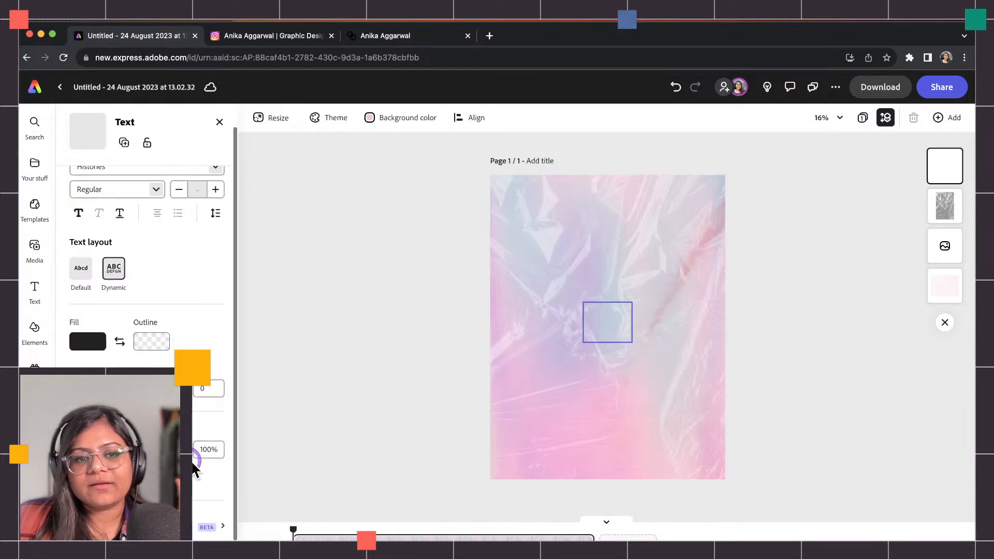
pyautogui.click(549, 333)
pyautogui.click(394, 344)
pyautogui.click(589, 339)
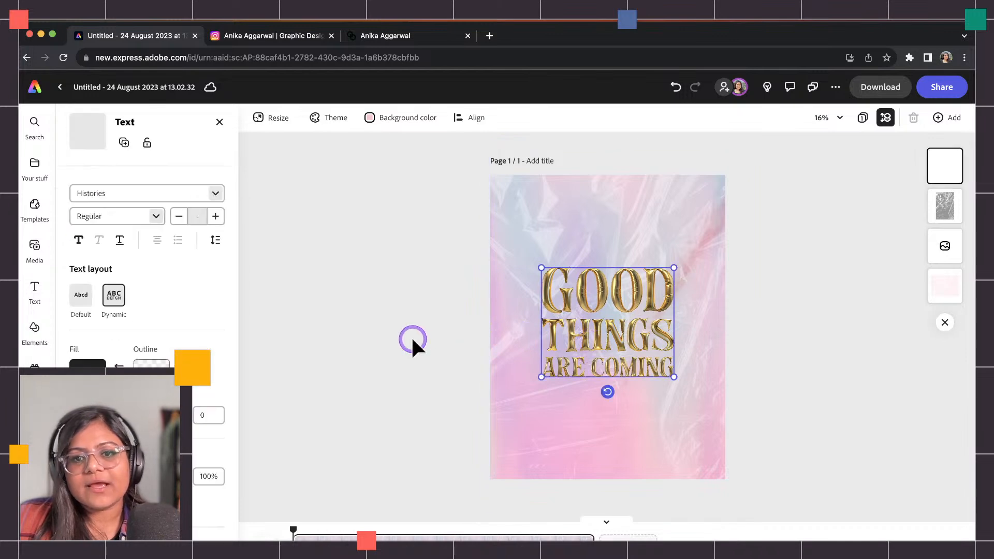
pyautogui.click(781, 305)
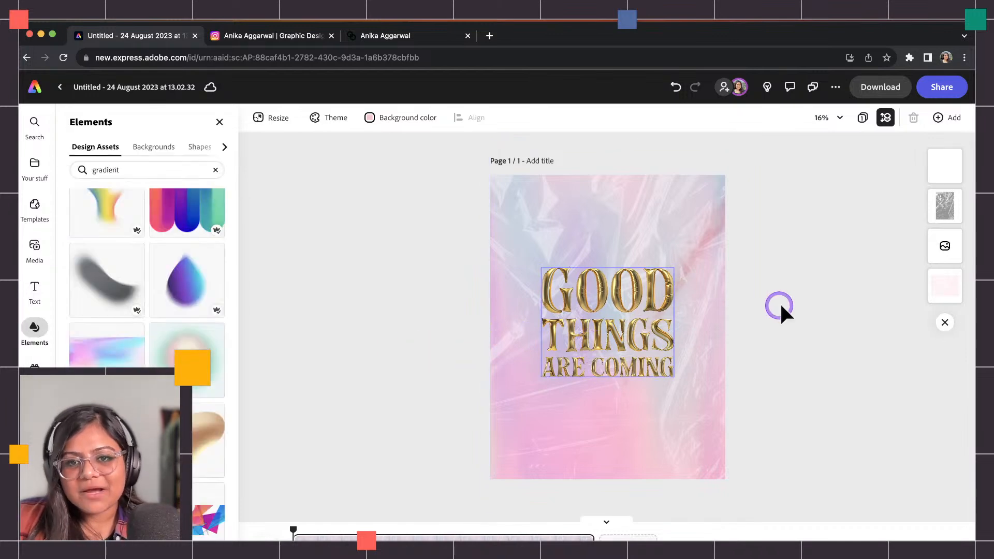
pyautogui.click(669, 305)
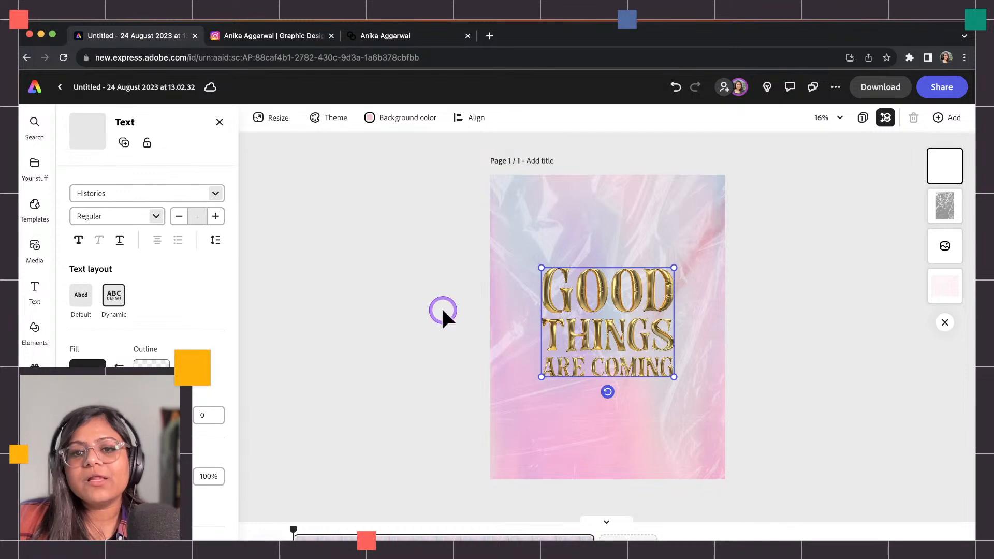
pyautogui.click(487, 314)
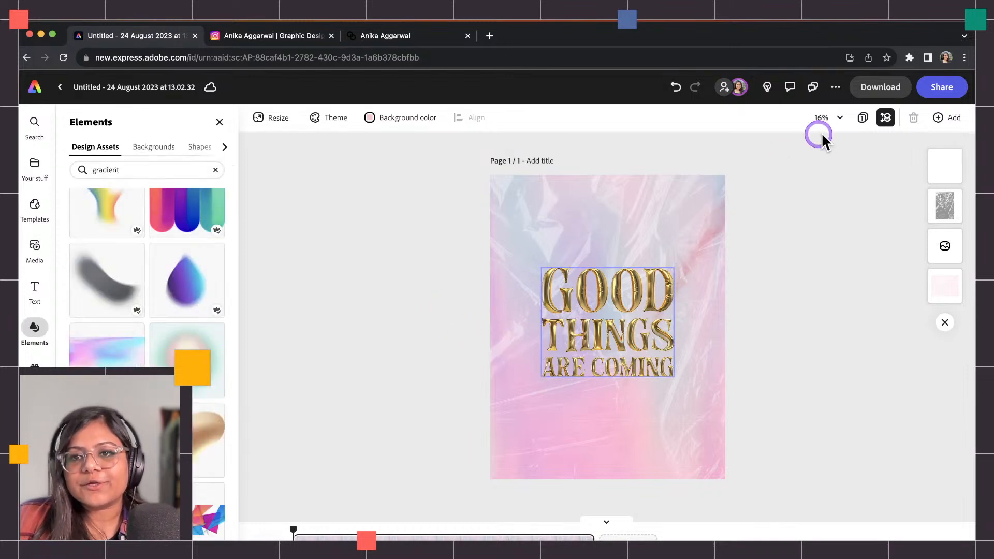
pyautogui.click(862, 117)
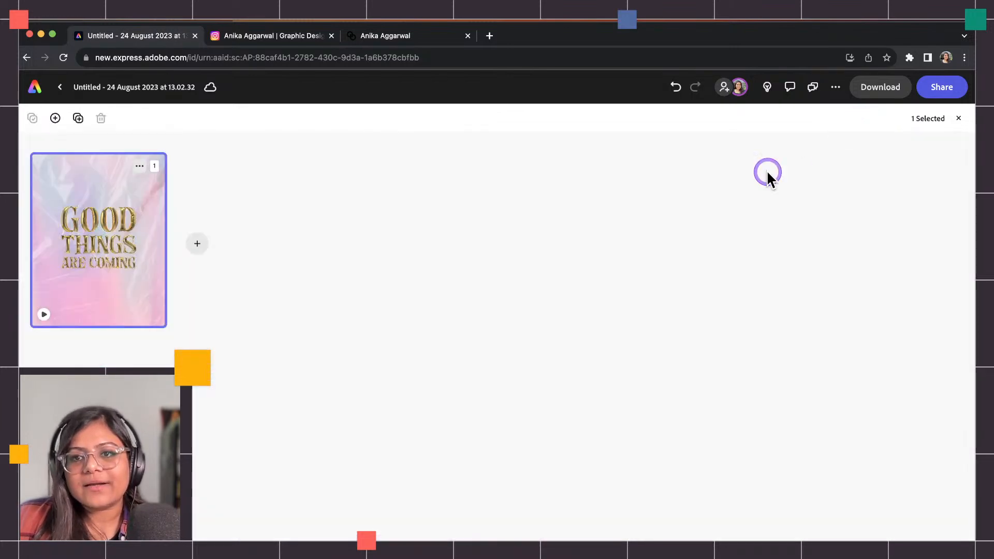
# Duplicate the first page and clear everything off the new page 2.
pyautogui.click(139, 165)
pyautogui.click(116, 205)
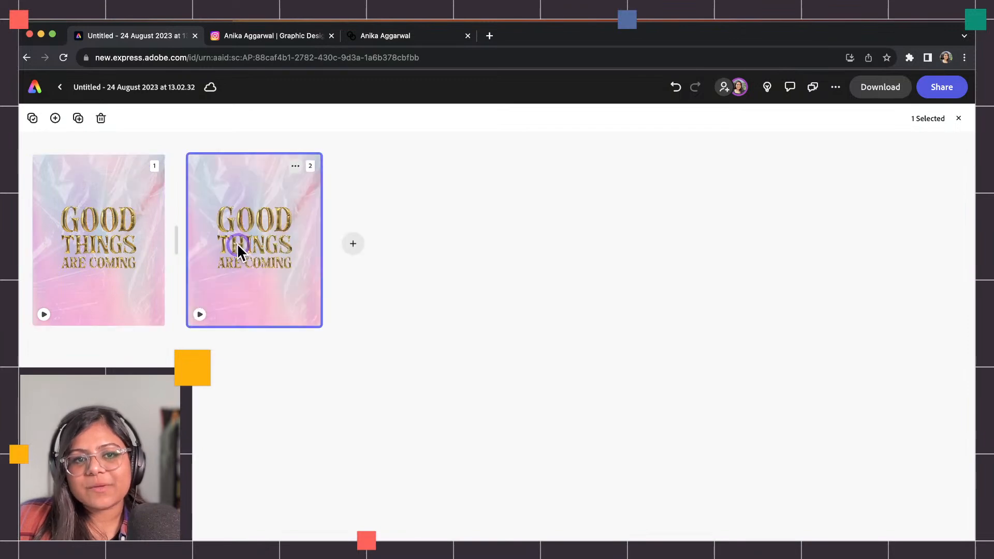
pyautogui.doubleClick(237, 243)
pyautogui.moveTo(325, 257); pyautogui.dragTo(654, 425)
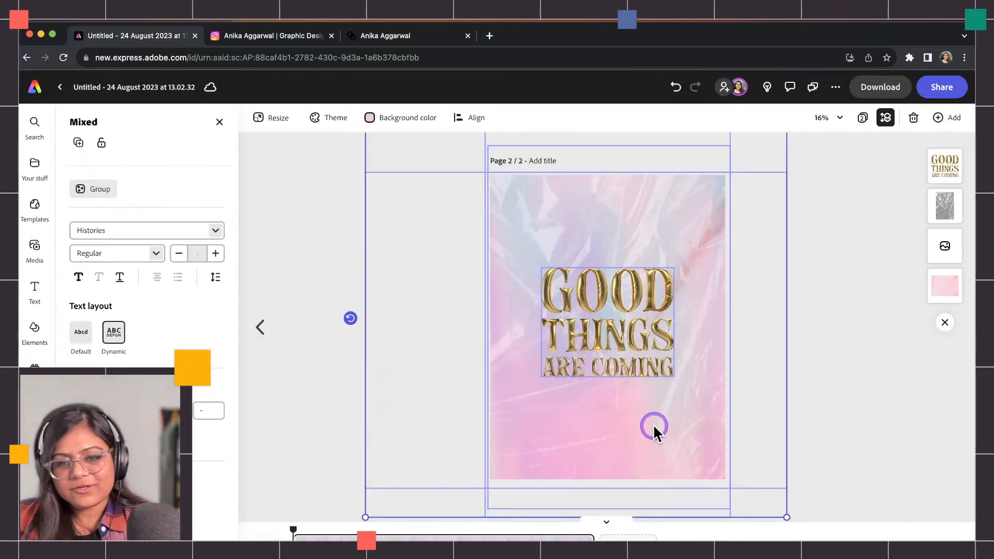
pyautogui.press('Delete')
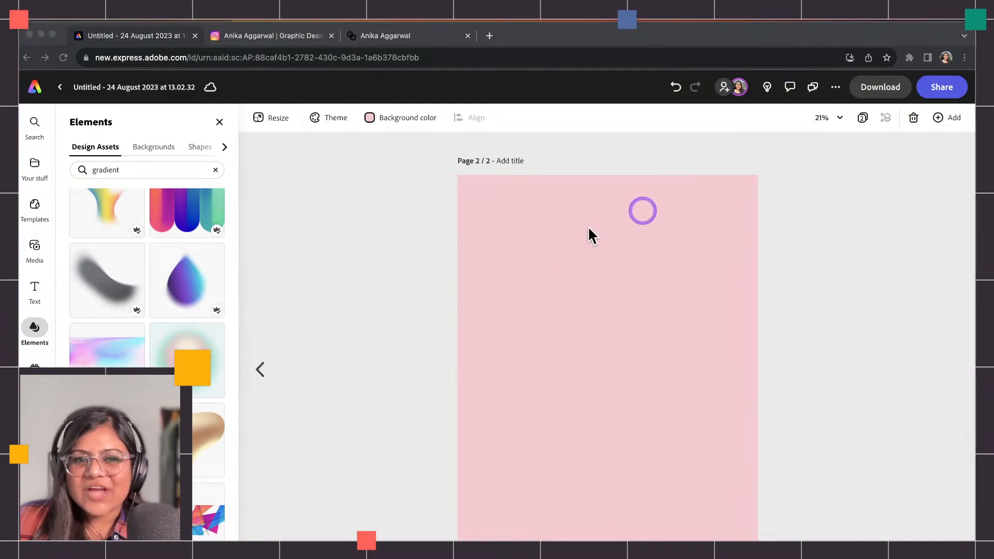
# Add a text box reading 'JAZZ FEST 2023' on the blank pink page.
pyautogui.click(356, 306)
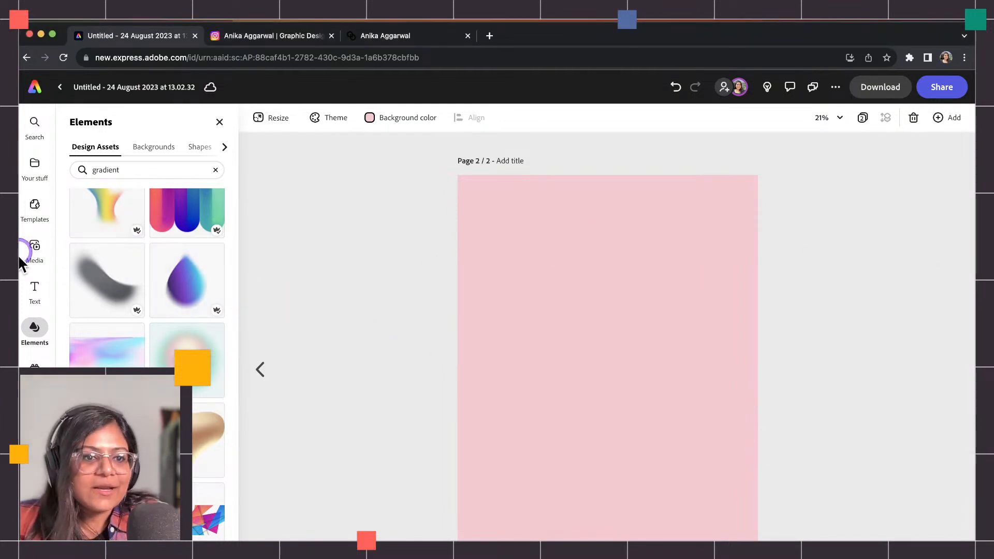
pyautogui.click(35, 288)
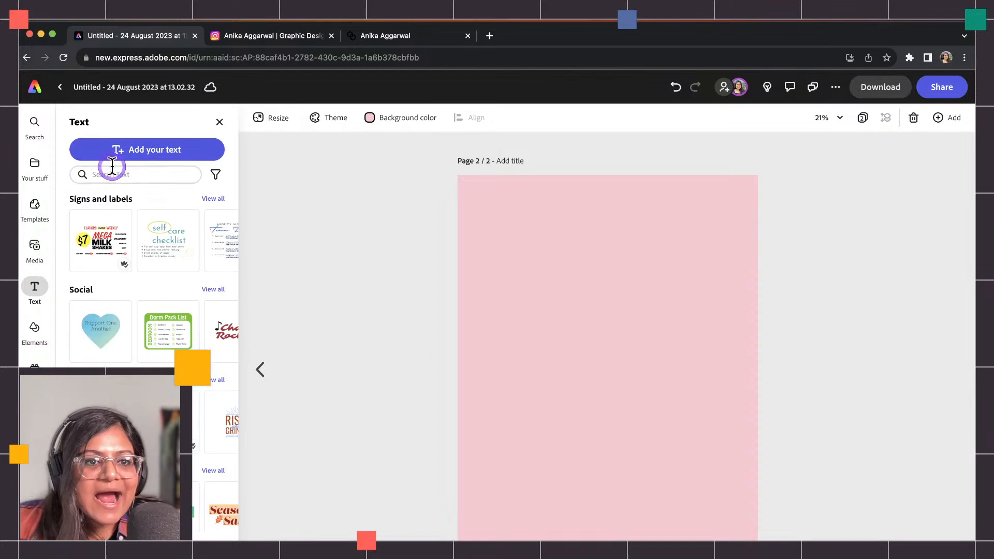
pyautogui.click(140, 149)
pyautogui.write('JAZZ FEST 2023')
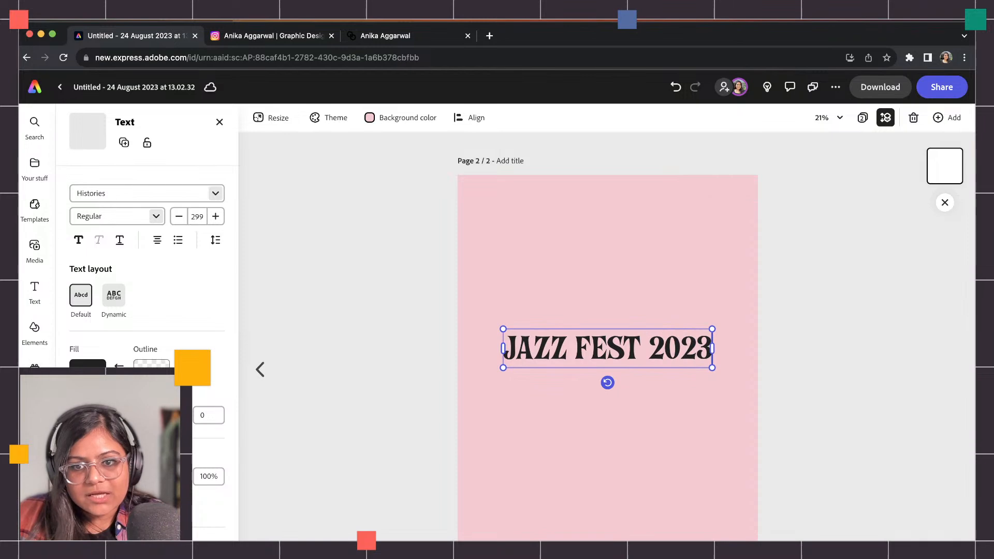
pyautogui.press('Return')
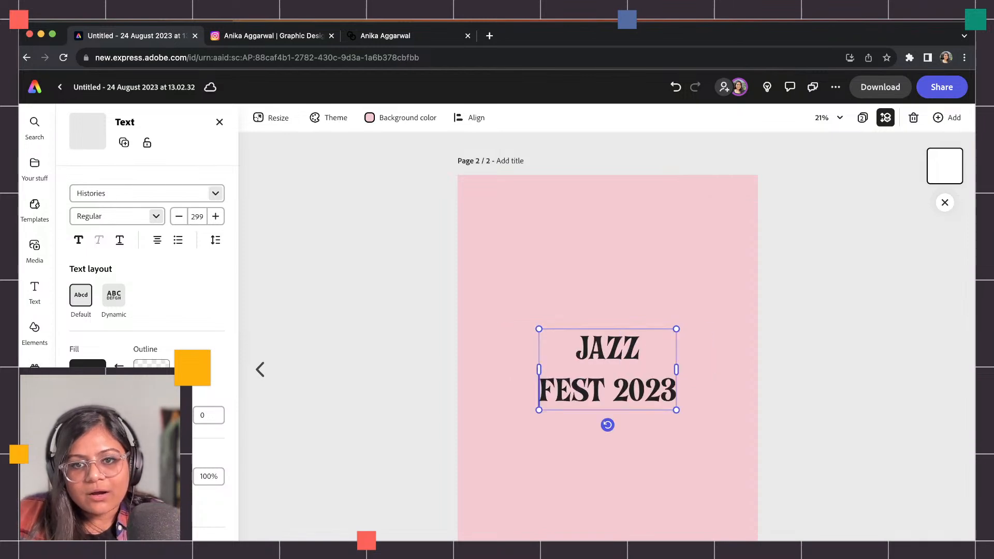
# Right-align the JAZZ FEST 2023 title and set its line spacing to about 0.9.
pyautogui.click(154, 238)
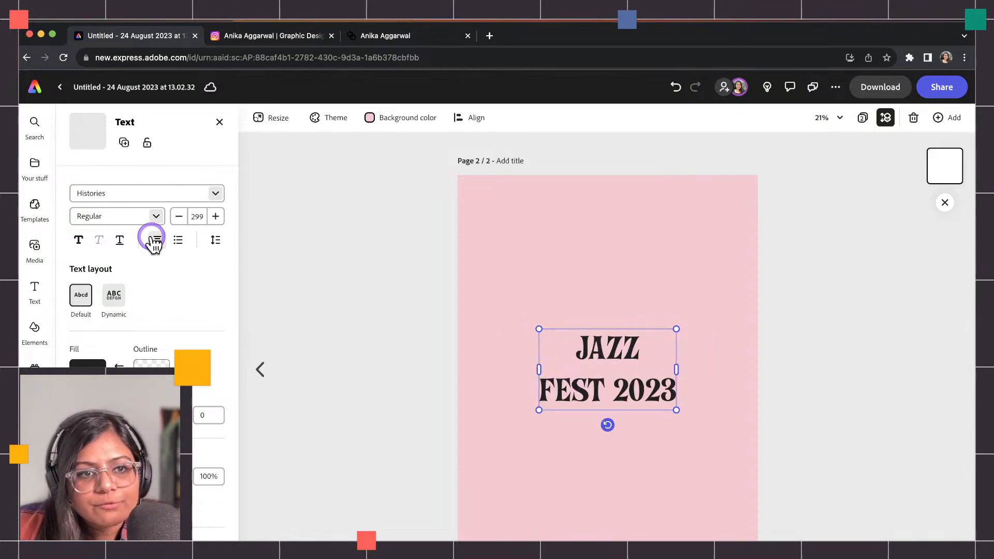
pyautogui.click(177, 267)
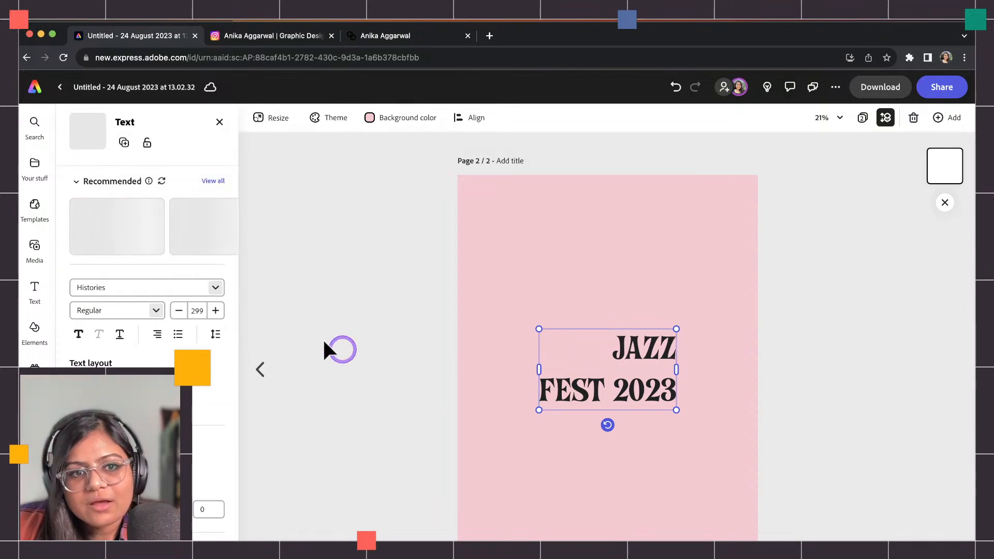
pyautogui.click(215, 334)
pyautogui.moveTo(186, 384); pyautogui.dragTo(176, 384)
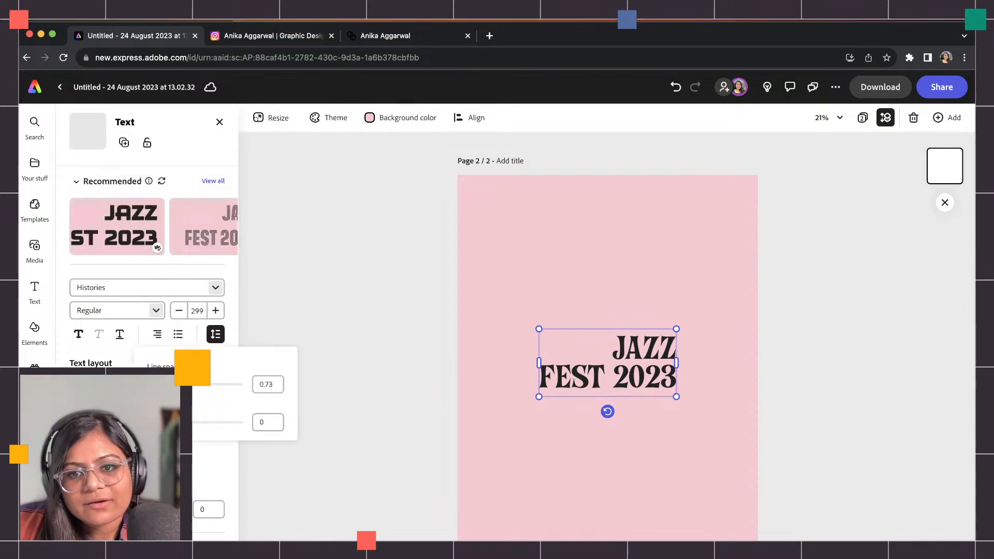
pyautogui.click(325, 334)
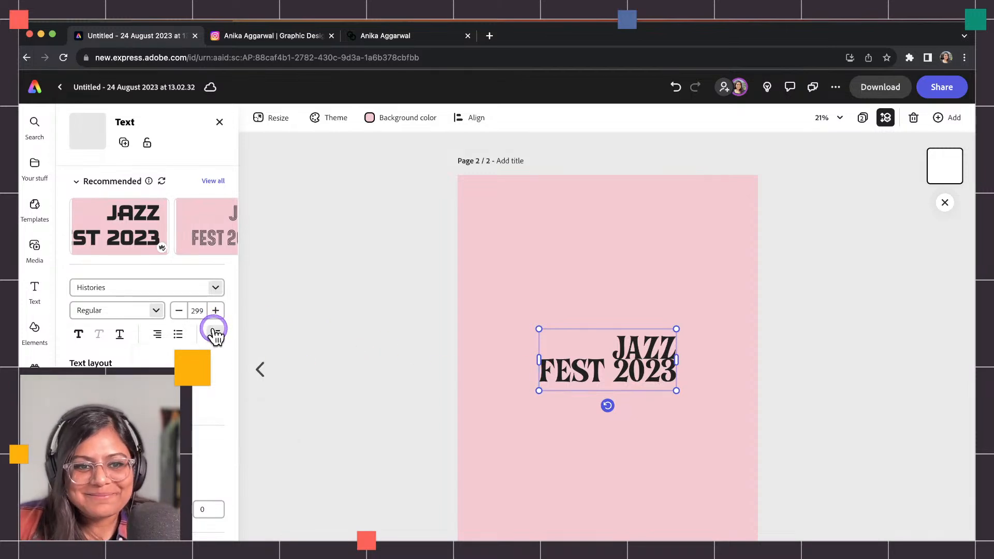
pyautogui.click(215, 333)
pyautogui.moveTo(168, 384); pyautogui.dragTo(177, 384)
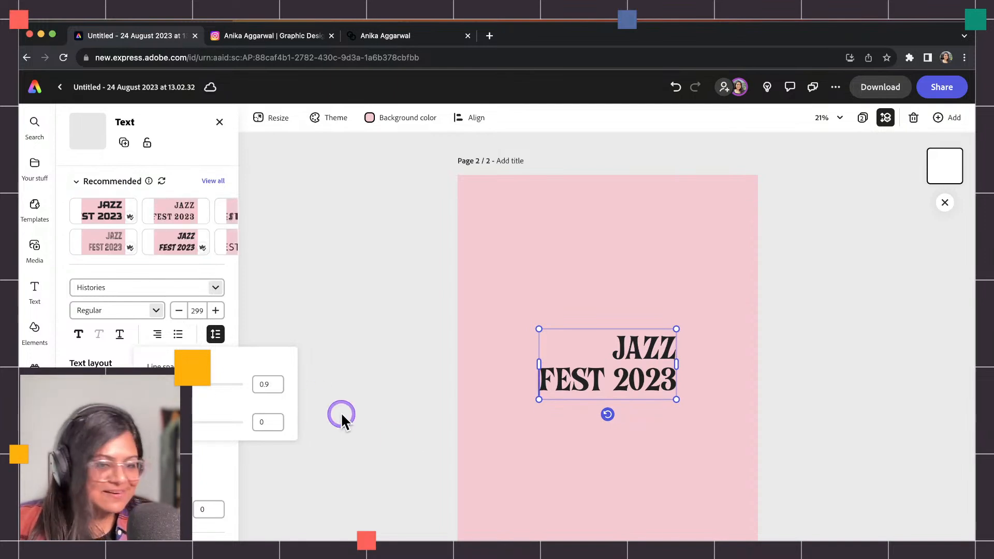
pyautogui.click(423, 450)
# Move the title block to the lower left of the page.
pyautogui.click(358, 317)
pyautogui.moveTo(666, 381); pyautogui.dragTo(603, 307)
pyautogui.click(422, 429)
# Retype the copied title as the date 9/24 and move it to the upper right.
pyautogui.doubleClick(603, 307)
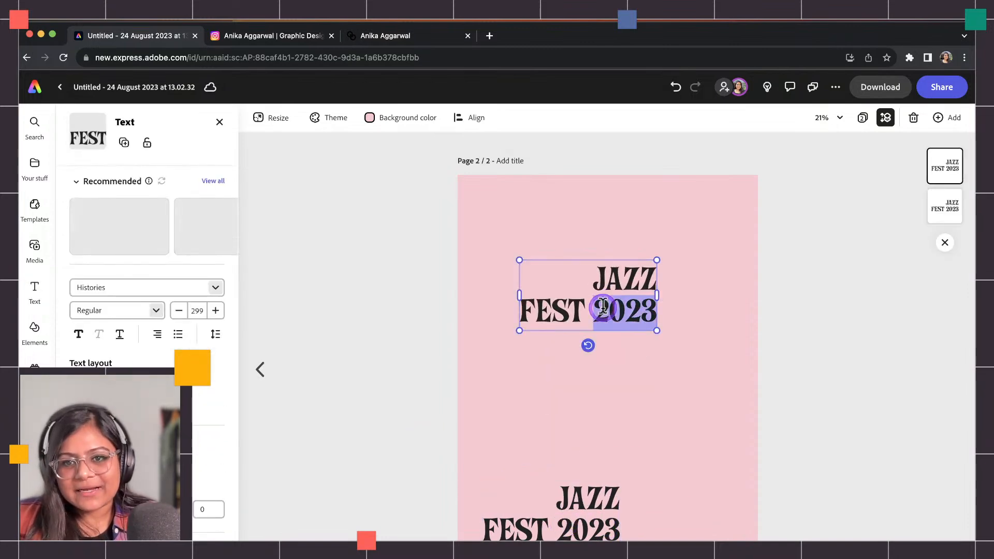
pyautogui.hotkey('ctrl', 'a')
pyautogui.write('9.24')
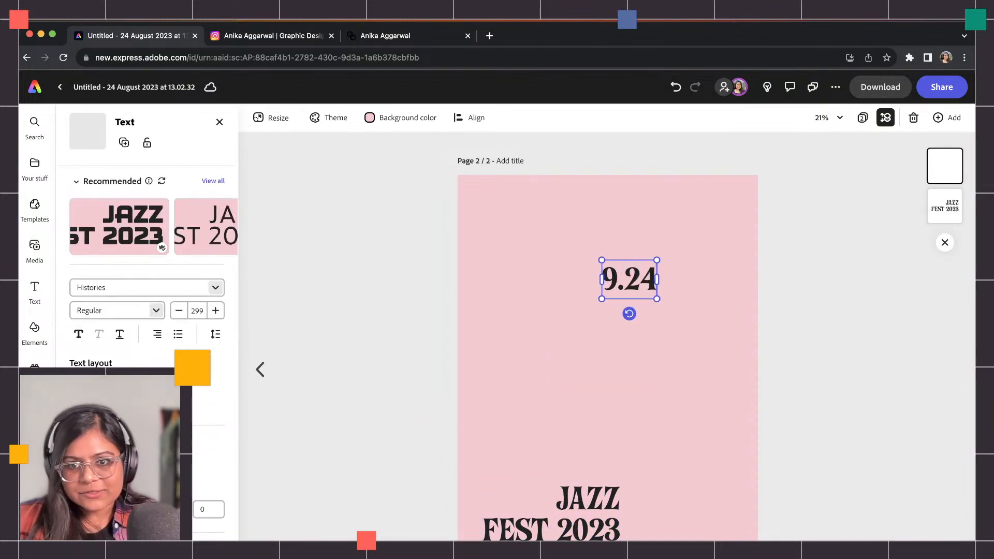
pyautogui.press('Delete')
pyautogui.write('/')
pyautogui.moveTo(640, 282); pyautogui.dragTo(609, 299)
# Turn a copy of the date into centred DROM TABERNA text at size 210.
pyautogui.doubleClick(608, 293)
pyautogui.write('DRO')
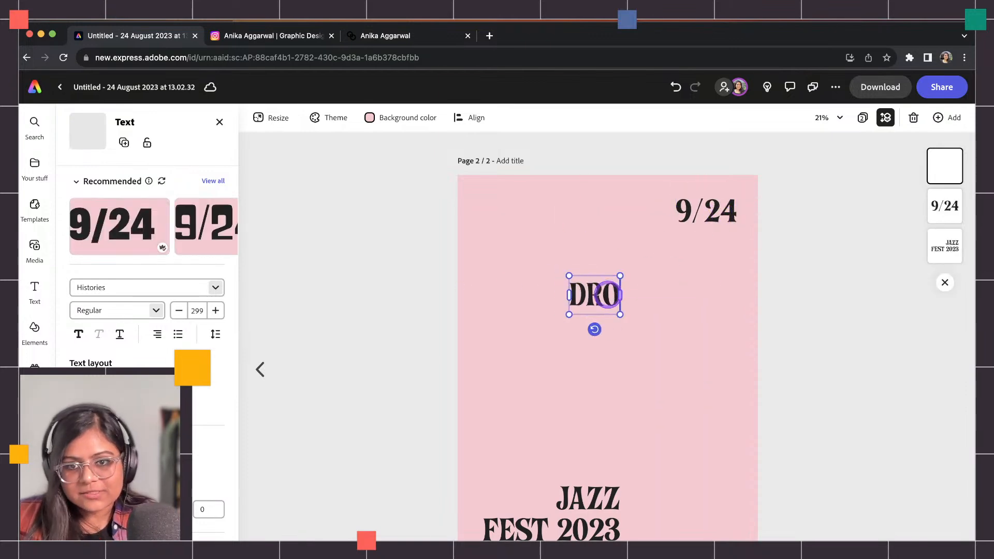
pyautogui.write('M TAB')
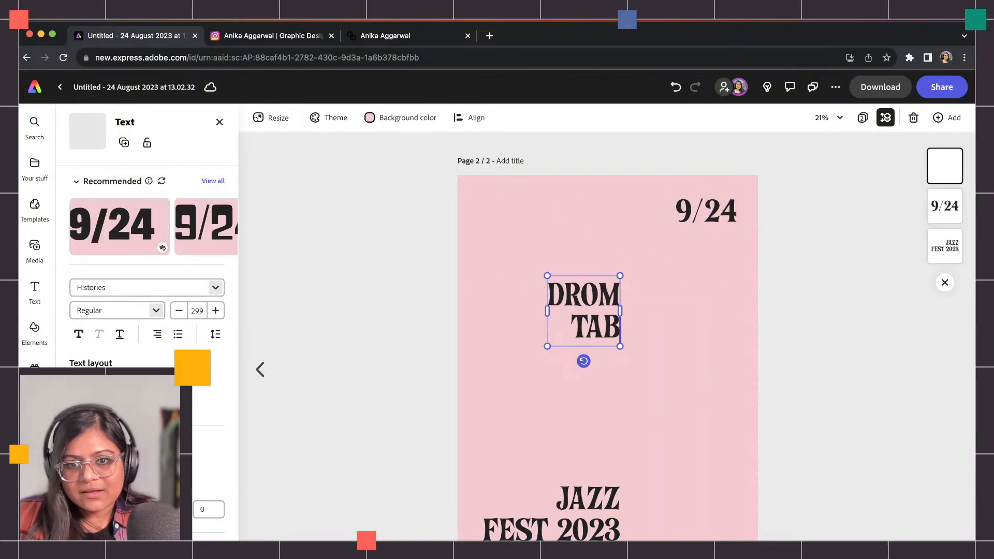
pyautogui.write('ERNA')
pyautogui.click(157, 333)
pyautogui.click(172, 356)
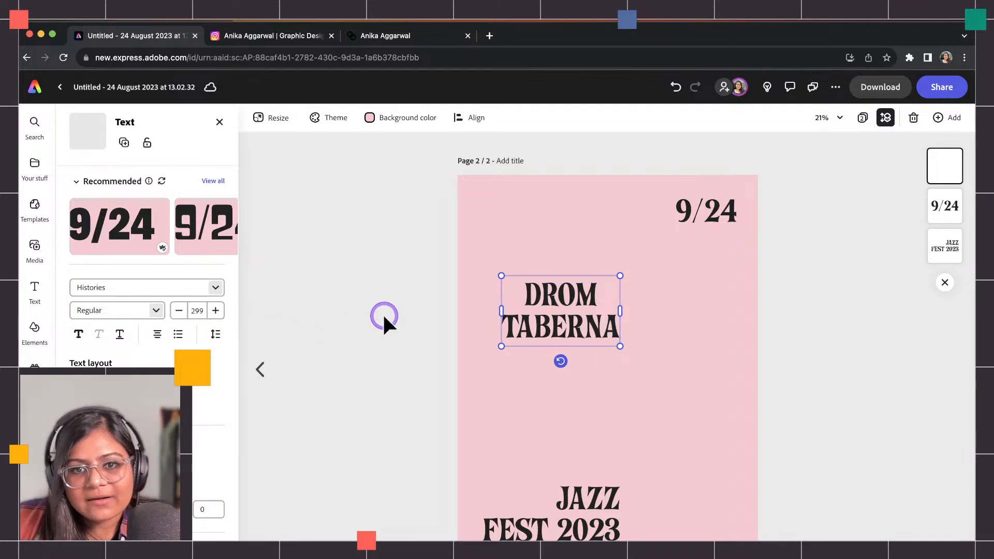
pyautogui.click(555, 323)
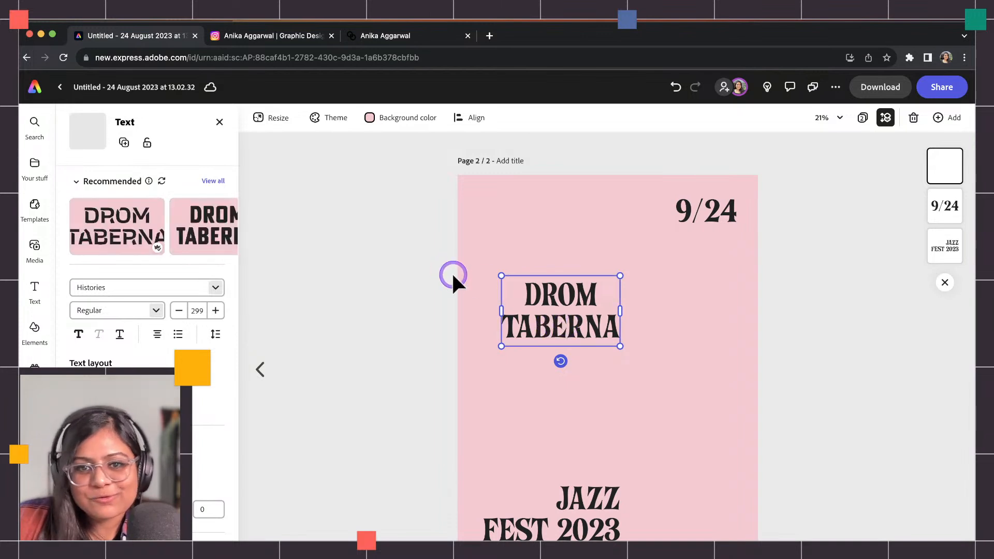
pyautogui.moveTo(501, 276); pyautogui.dragTo(542, 242)
pyautogui.click(354, 247)
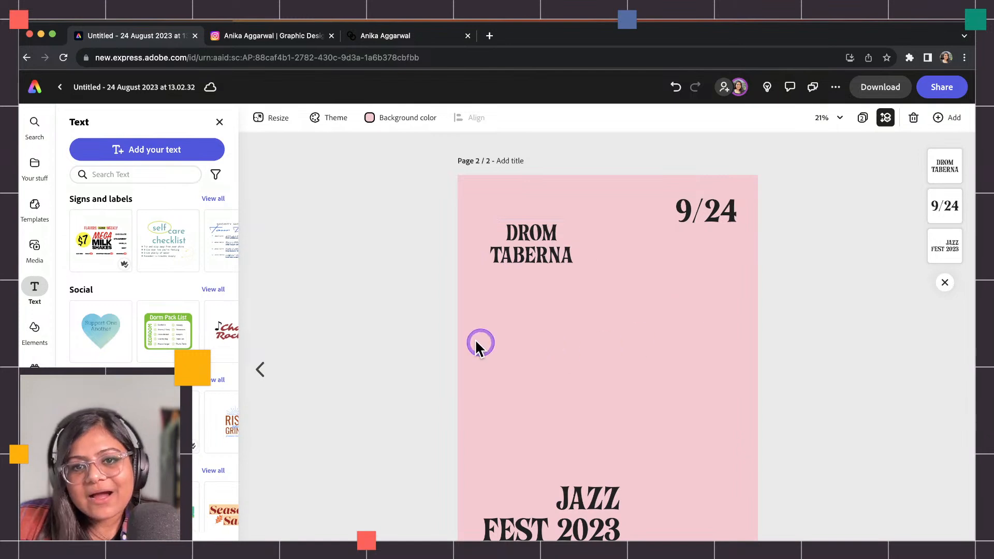
# Duplicate DROM TABERNA lower on the page, retype it as MLJ Trio, and shrink it.
pyautogui.click(520, 260)
pyautogui.moveTo(528, 252); pyautogui.dragTo(557, 358)
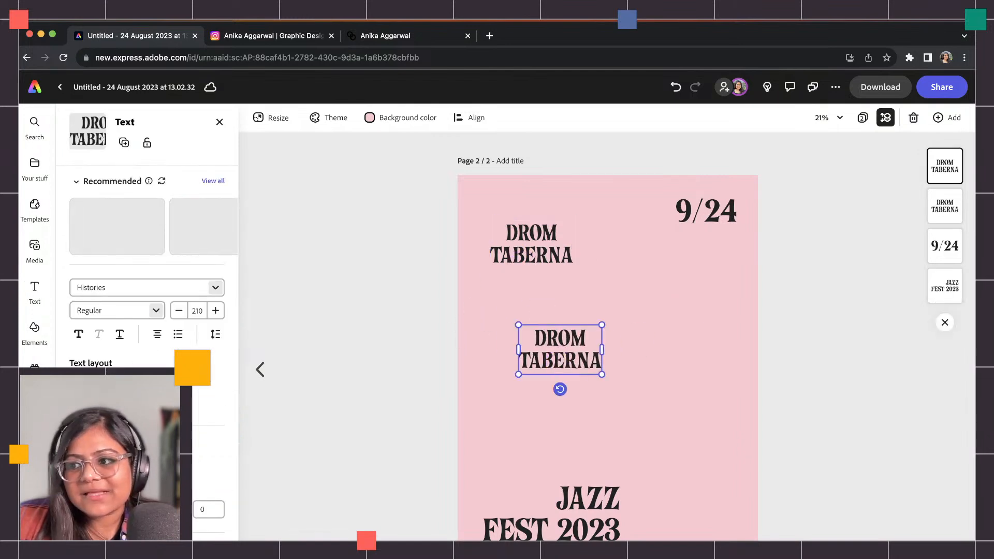
pyautogui.doubleClick(567, 363)
pyautogui.hotkey('ctrl', 'a')
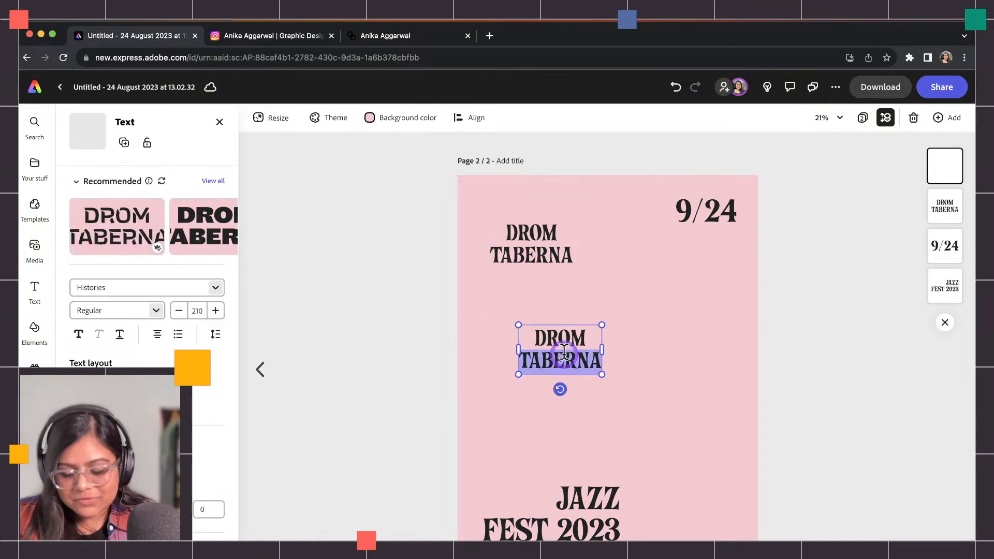
pyautogui.write('MIJ Ytic')
pyautogui.press('BackSpace')
pyautogui.press('BackSpace')
pyautogui.press('BackSpace')
pyautogui.press('BackSpace')
pyautogui.press('BackSpace')
pyautogui.write('Y')
pyautogui.press('BackSpace')
pyautogui.write('TRI')
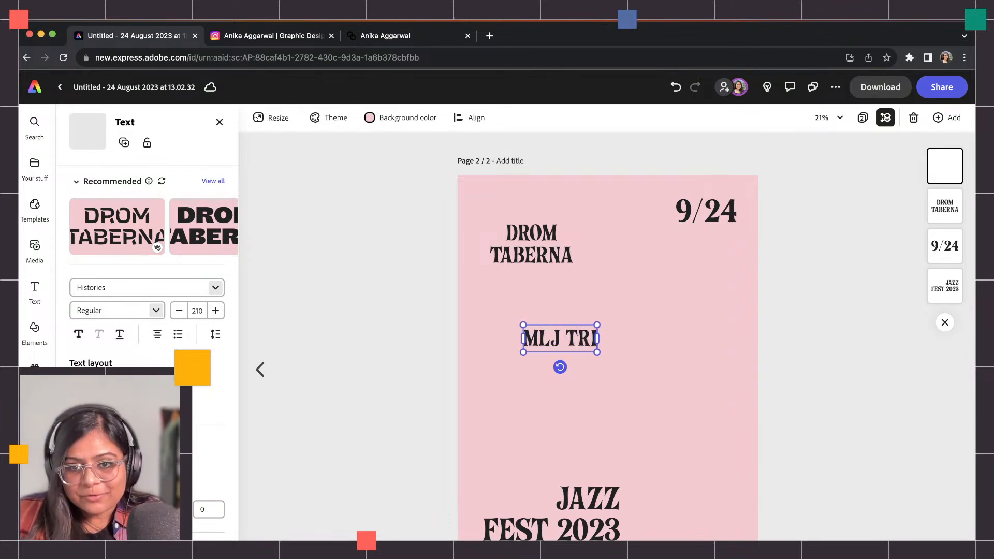
pyautogui.press('BackSpace')
pyautogui.press('BackSpace')
pyautogui.write('rio')
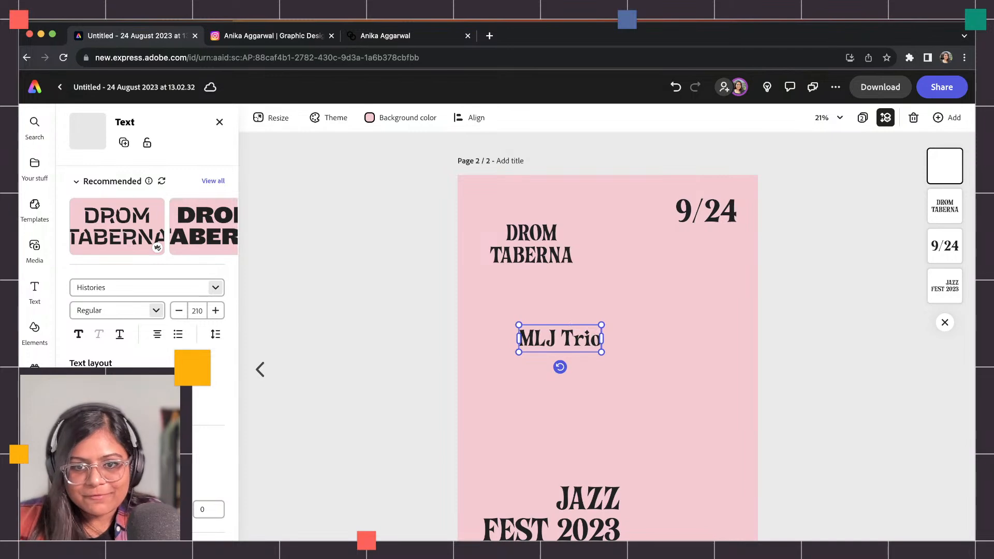
pyautogui.moveTo(601, 351); pyautogui.dragTo(580, 376)
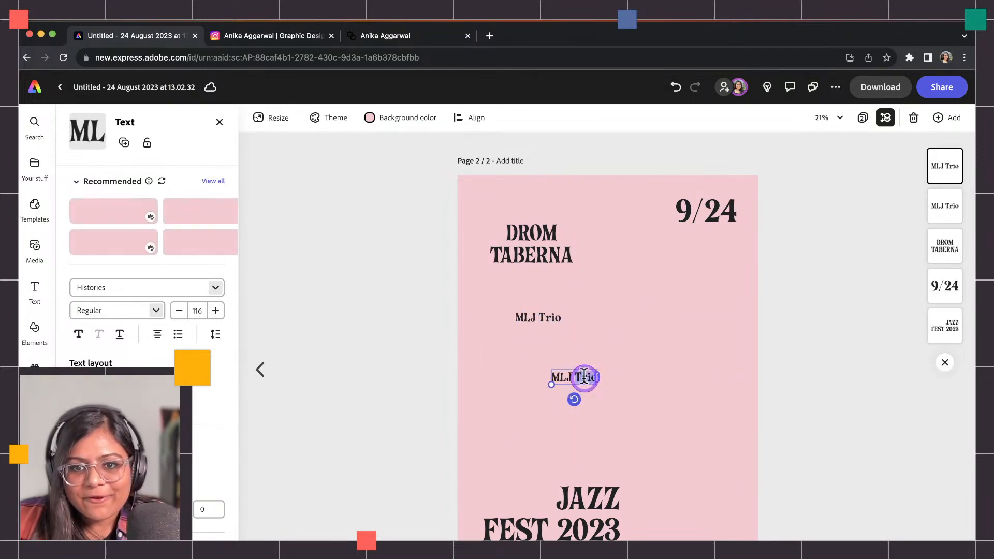
# Add copies reading Big Smoke Brass Band, a performer's name, and Trash Panda Brass.
pyautogui.doubleClick(579, 377)
pyautogui.press('BackSpace')
pyautogui.write('Big Smoke Brass Band')
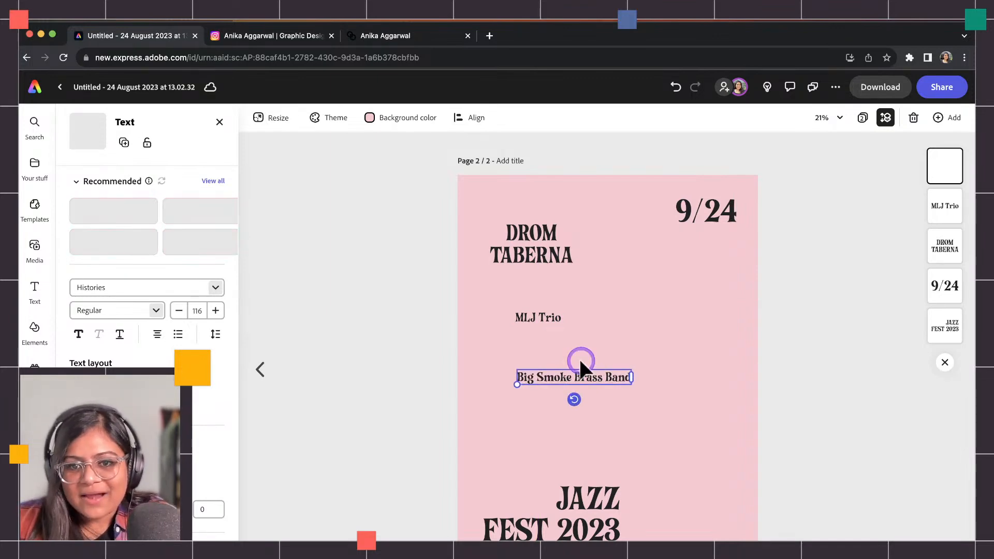
pyautogui.moveTo(551, 380); pyautogui.dragTo(533, 405)
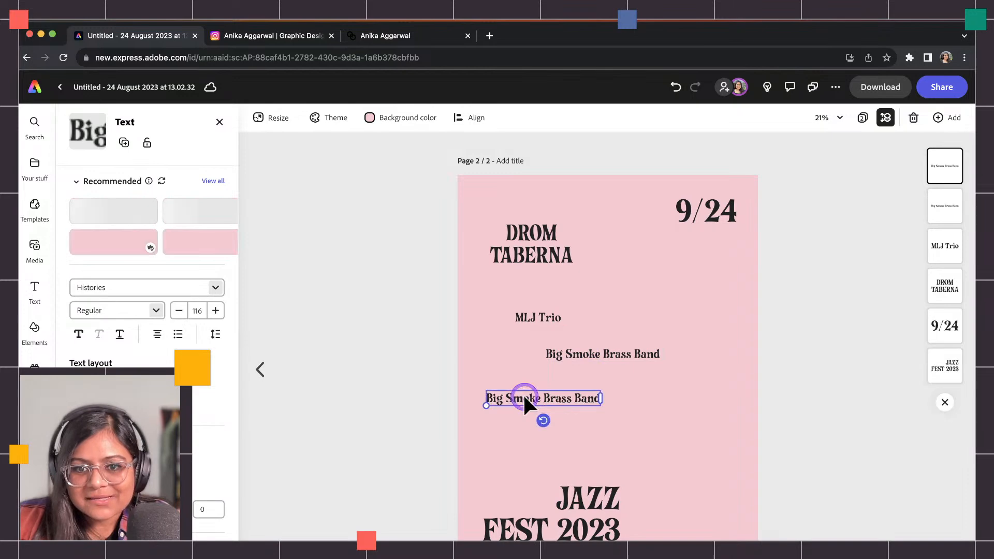
pyautogui.doubleClick(523, 398)
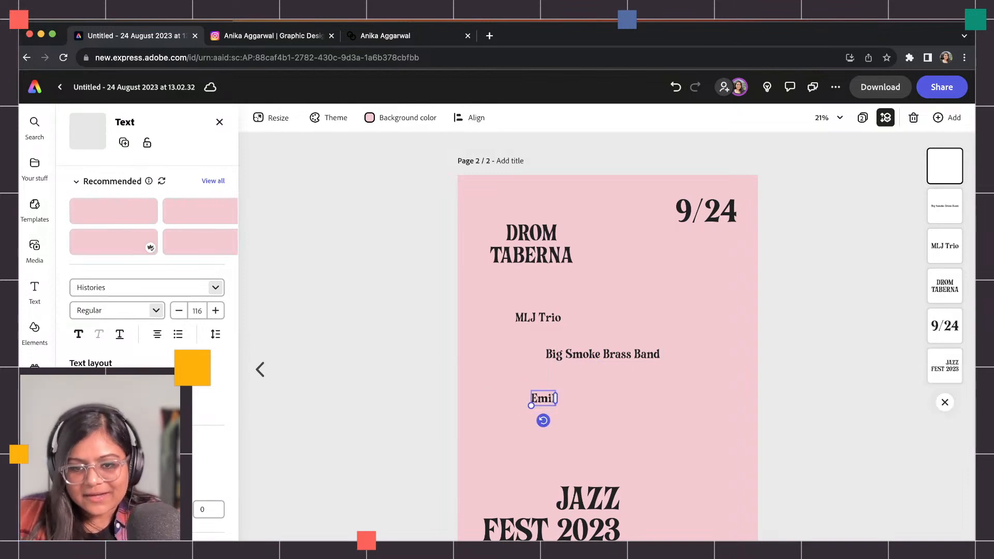
pyautogui.moveTo(552, 403); pyautogui.dragTo(649, 413)
pyautogui.doubleClick(649, 412)
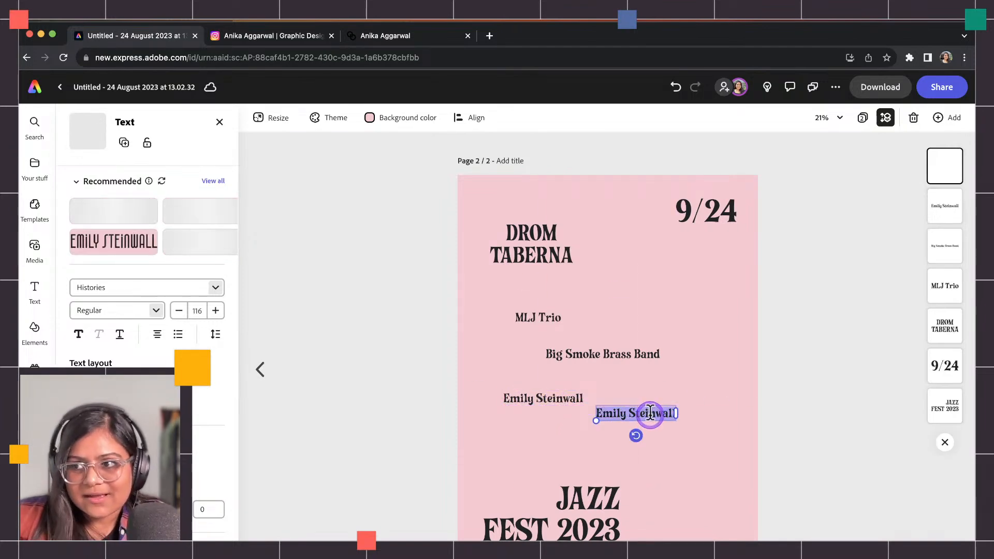
pyautogui.write('Trash Panda Brass')
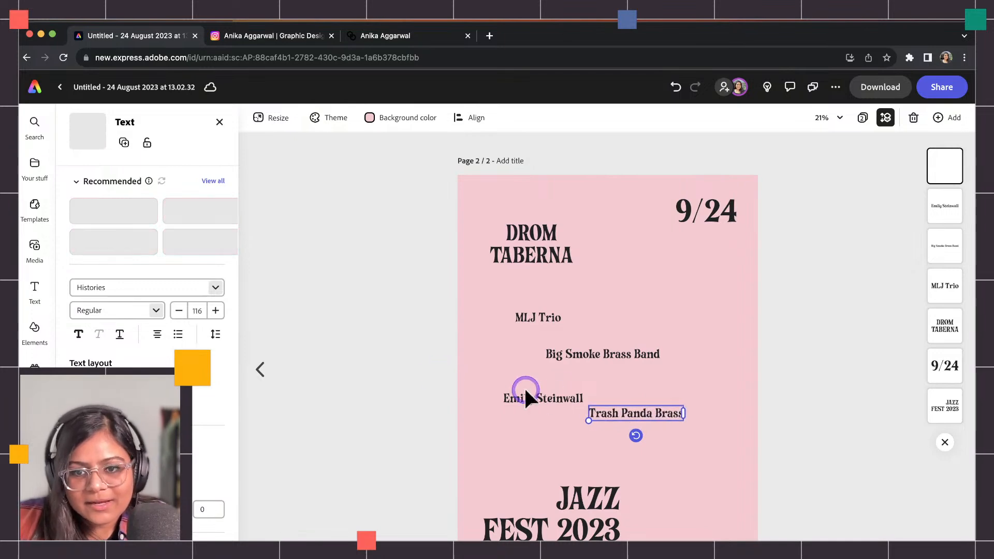
pyautogui.moveTo(625, 418); pyautogui.dragTo(666, 392)
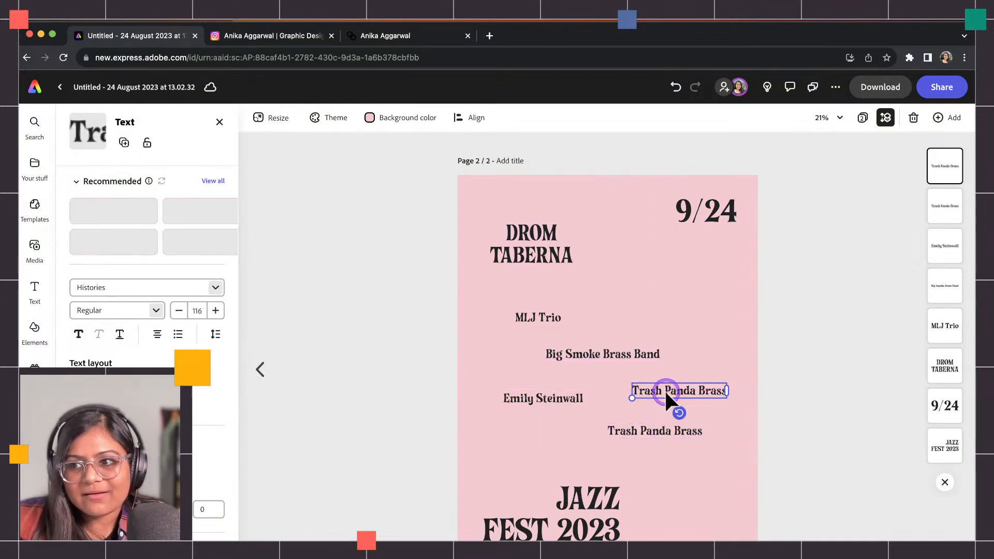
# Add No Static and another solo performer's name, plus a spare copy of that name.
pyautogui.doubleClick(666, 390)
pyautogui.write('No Stati')
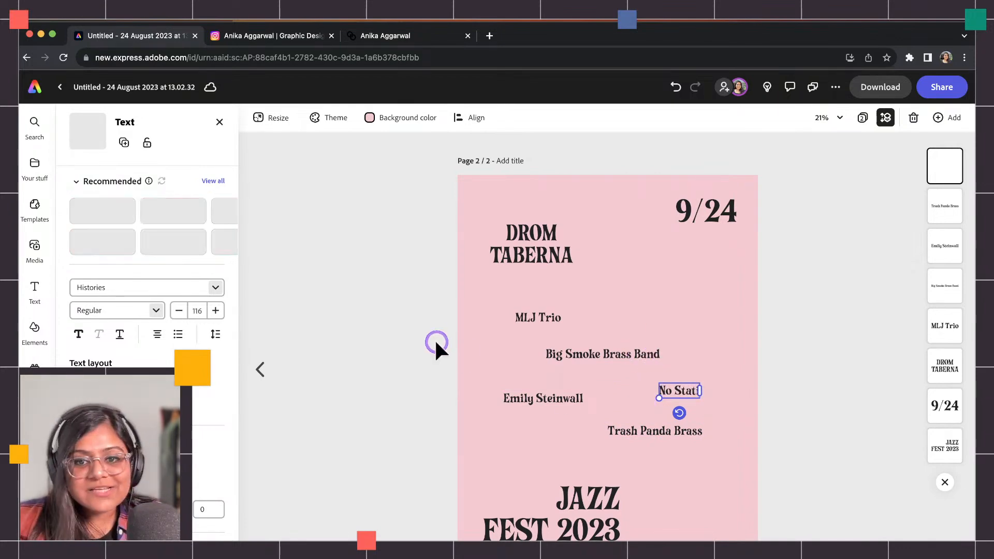
pyautogui.doubleClick(690, 387)
pyautogui.write('Static')
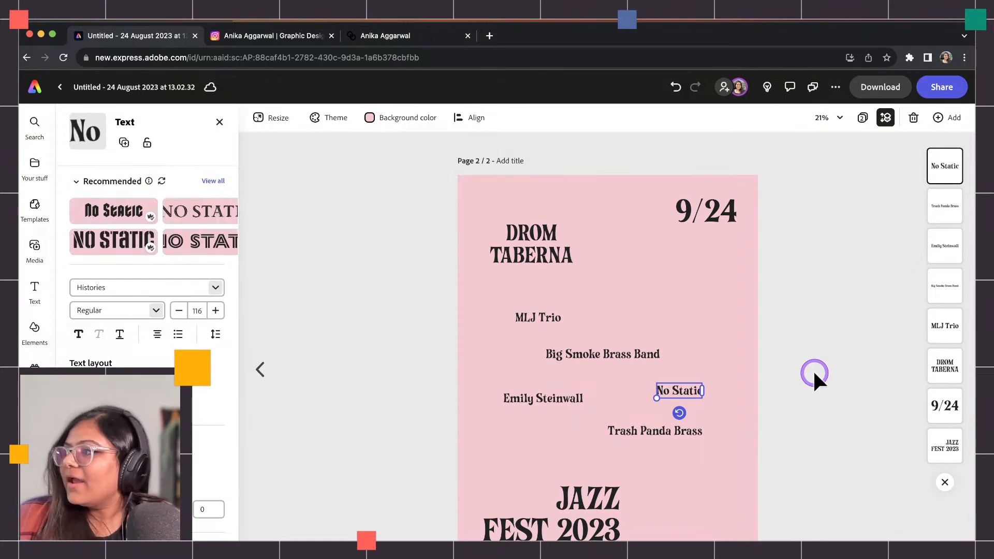
pyautogui.moveTo(673, 396); pyautogui.dragTo(679, 313)
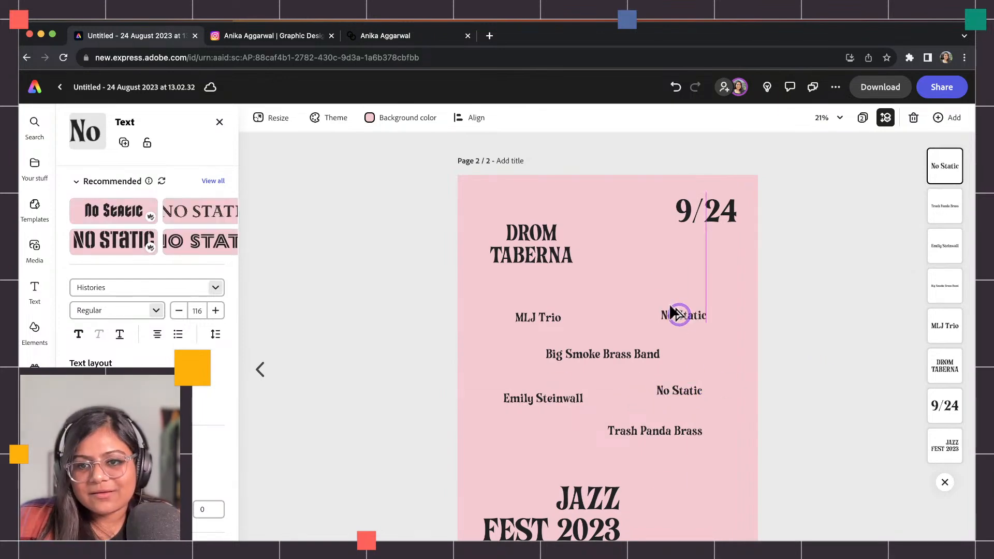
pyautogui.doubleClick(680, 316)
pyautogui.press('Escape')
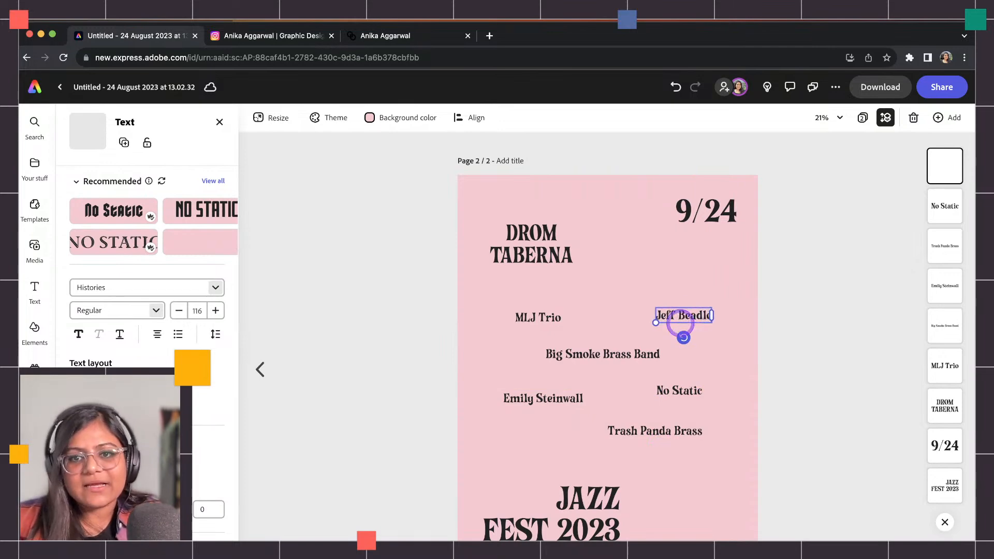
pyautogui.moveTo(678, 315); pyautogui.dragTo(710, 295)
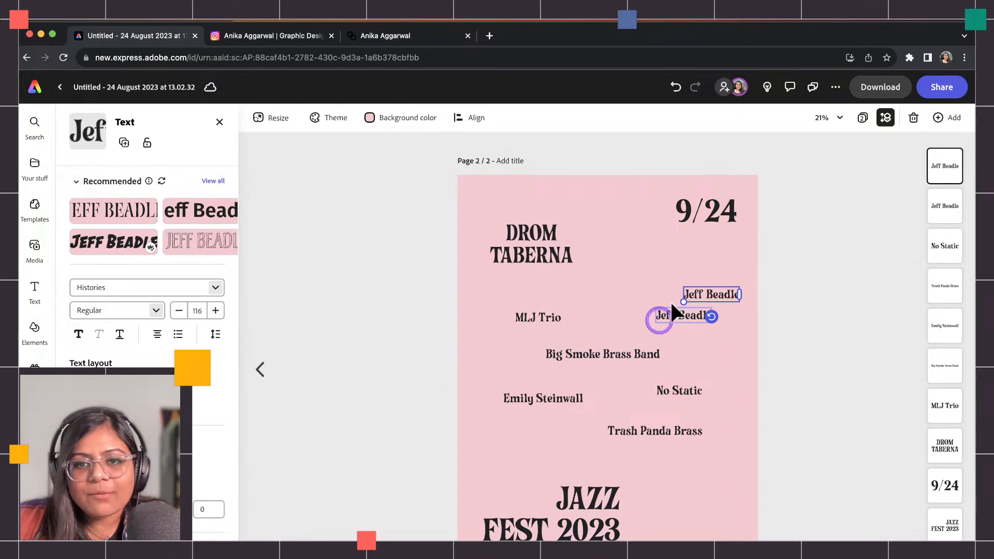
pyautogui.click(158, 288)
# Try Delicato Pro Italic on the spare name copy, then delete that copy.
pyautogui.write('delicato')
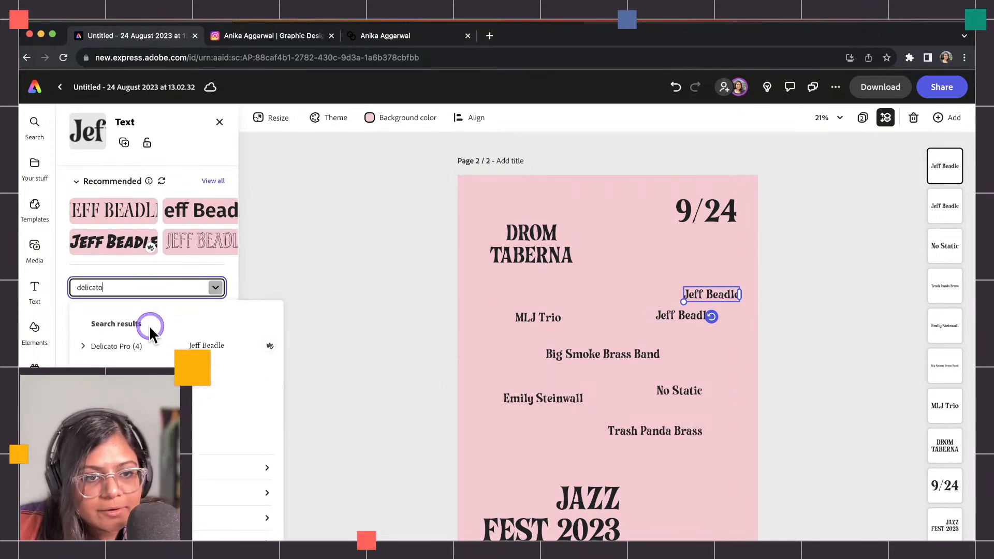
pyautogui.click(85, 346)
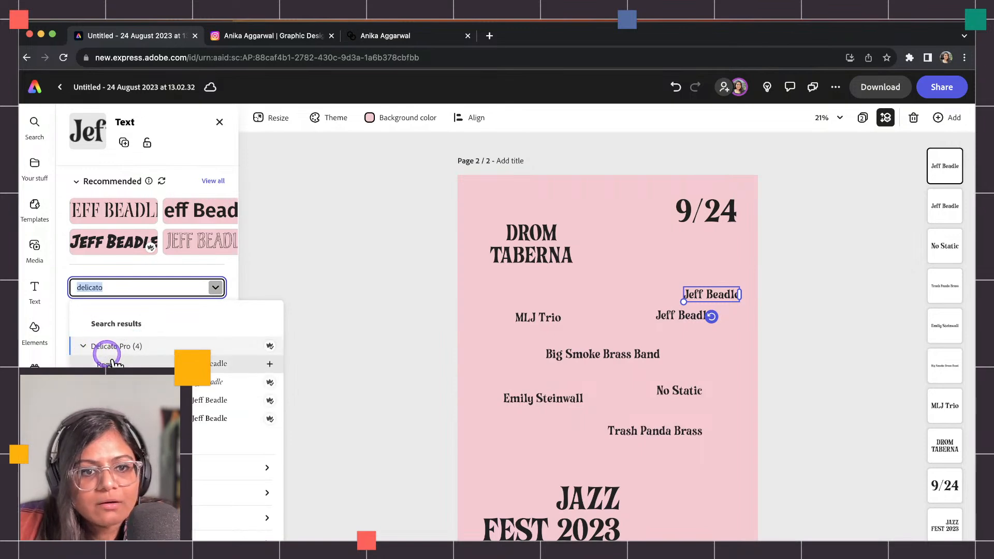
pyautogui.click(107, 356)
pyautogui.click(142, 310)
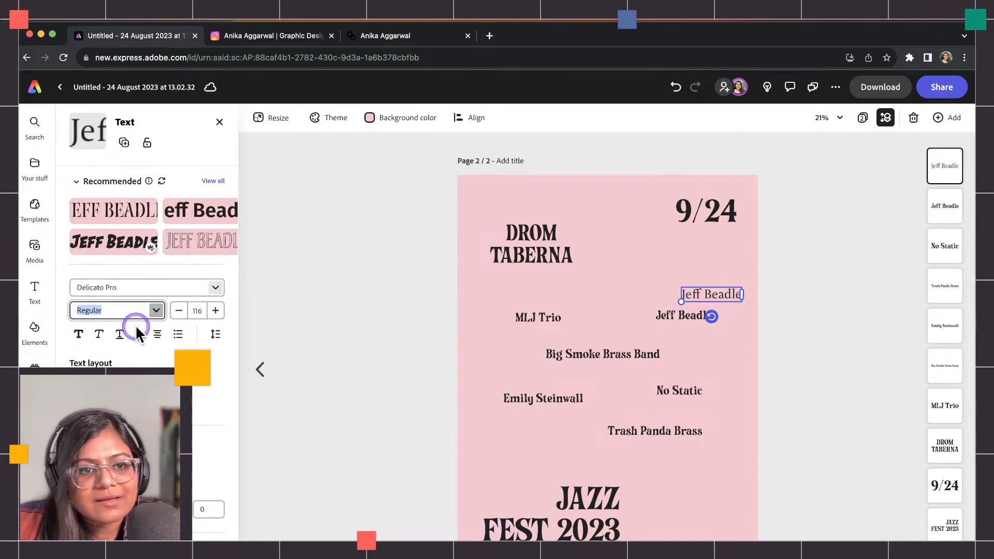
pyautogui.click(116, 352)
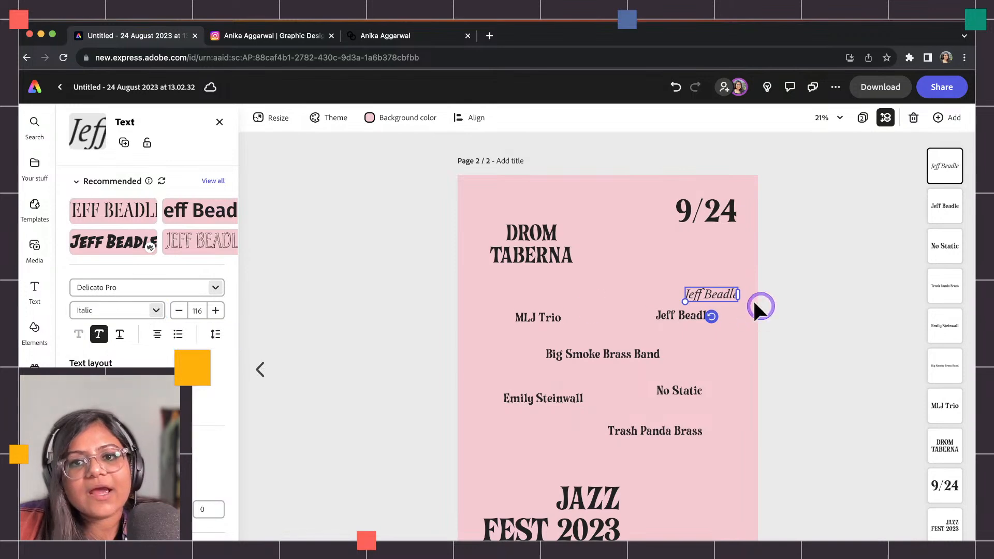
pyautogui.moveTo(682, 300); pyautogui.dragTo(698, 295)
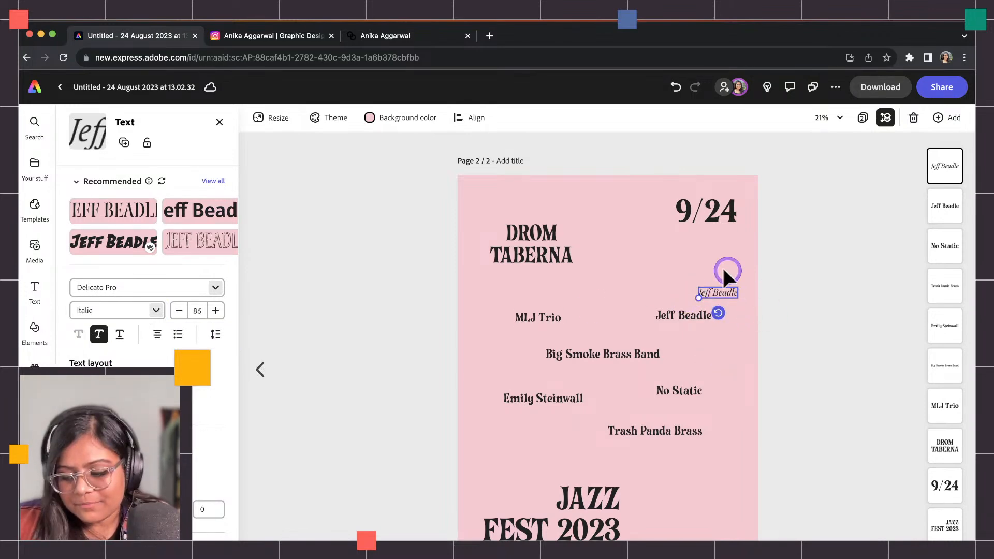
pyautogui.press('Delete')
# Set all six band names to Delicato Pro Italic and shrink them as a group.
pyautogui.moveTo(443, 309); pyautogui.dragTo(713, 441)
pyautogui.click(134, 236)
pyautogui.write('delicato')
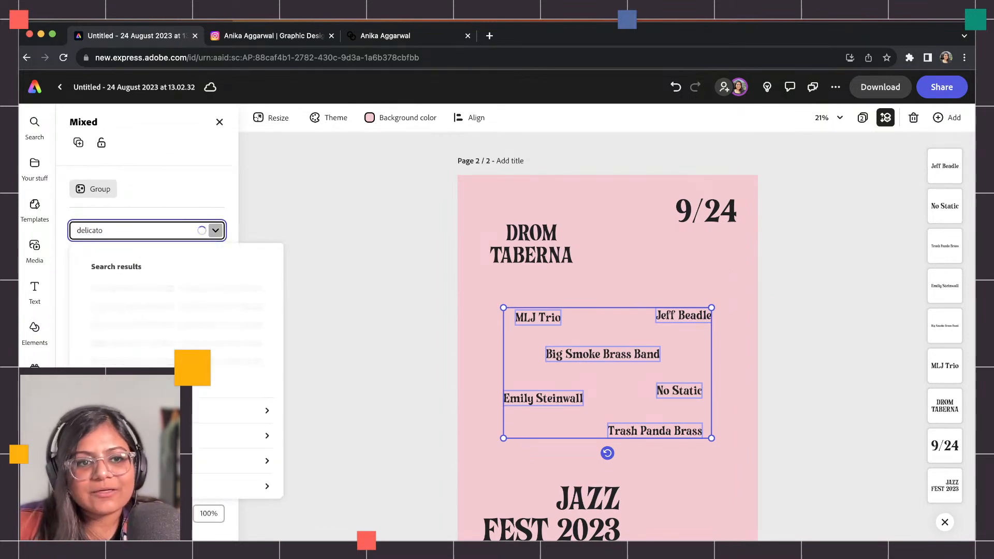
pyautogui.click(115, 315)
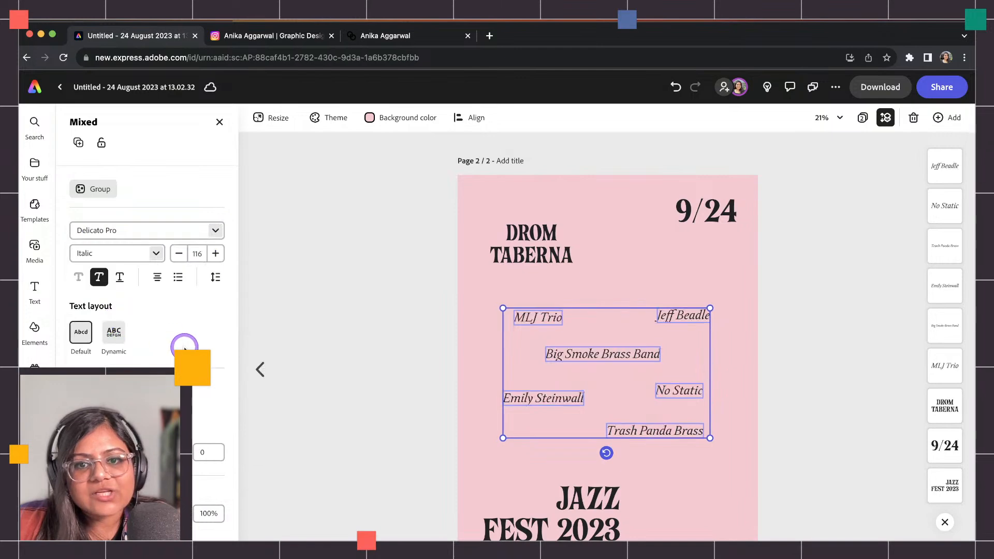
pyautogui.moveTo(709, 308); pyautogui.dragTo(627, 350)
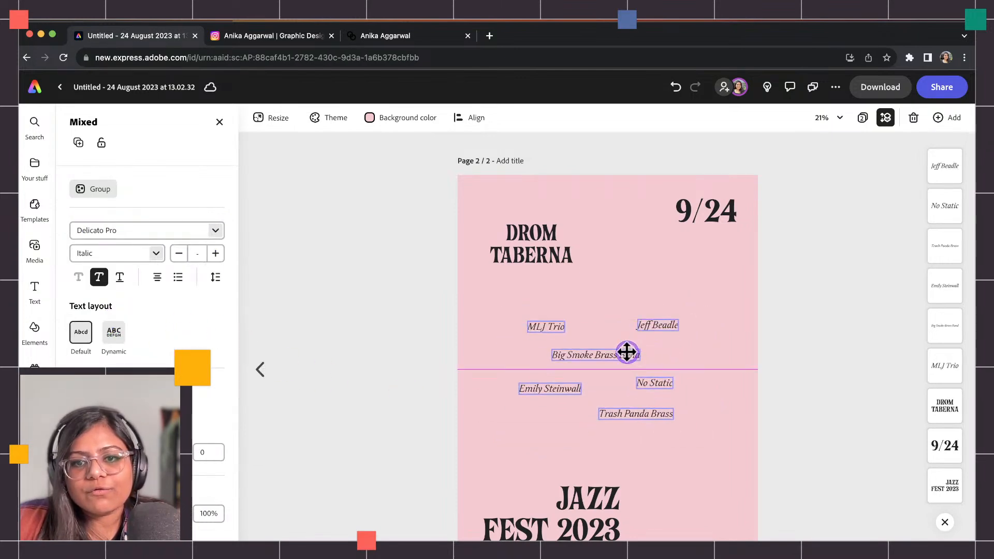
pyautogui.click(773, 362)
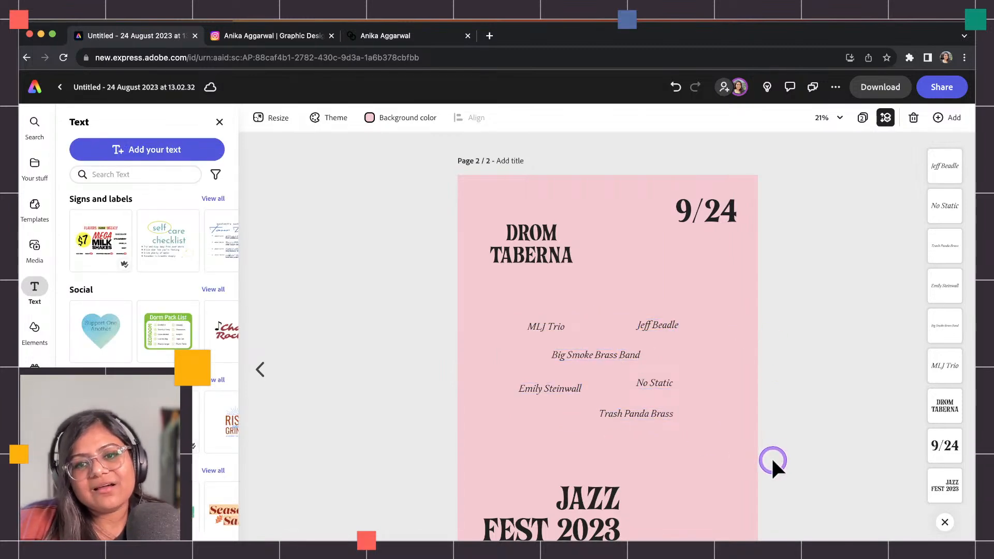
# Generate a portrait Text to image picture from the prompt 'jazz' and place it on the page.
pyautogui.click(35, 248)
pyautogui.click(109, 216)
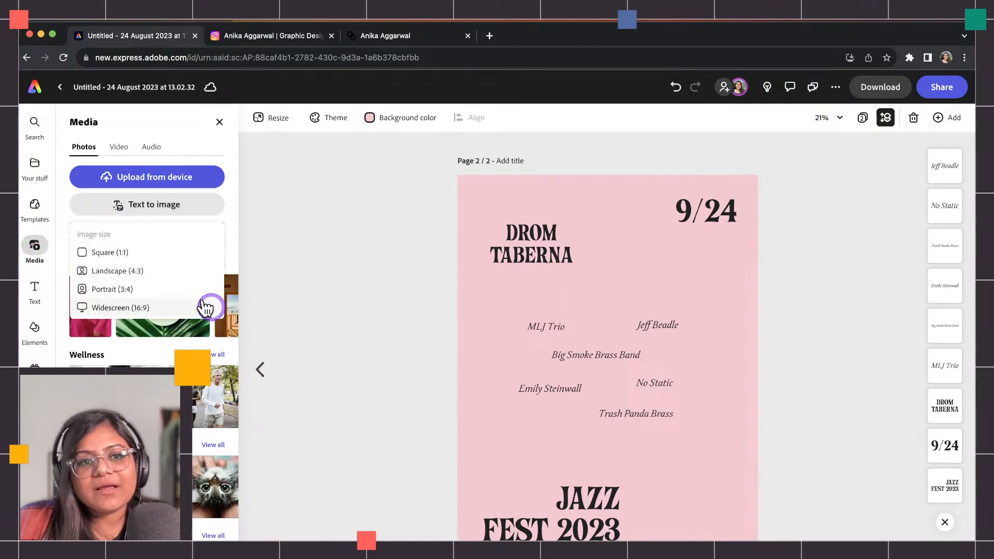
pyautogui.click(127, 290)
pyautogui.moveTo(580, 344); pyautogui.dragTo(474, 193)
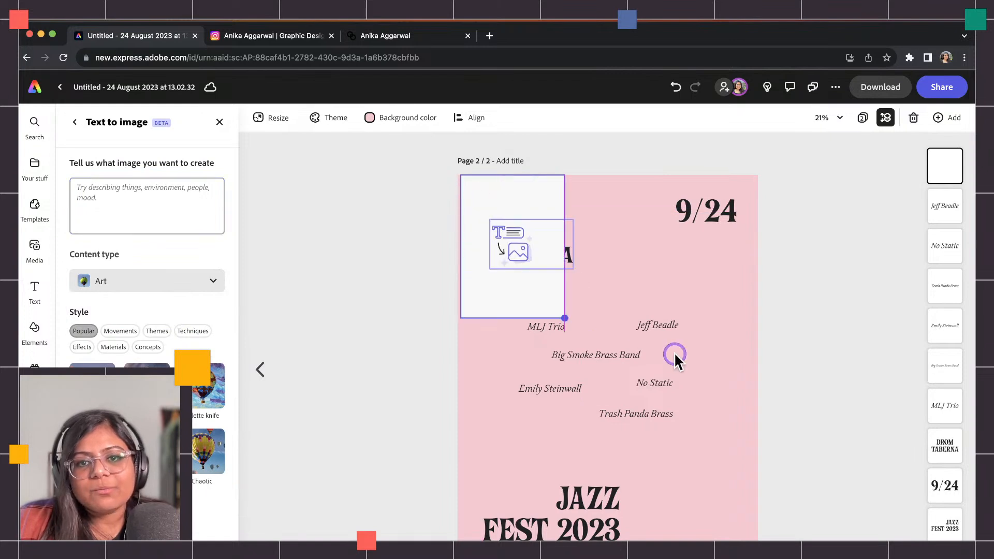
pyautogui.click(182, 184)
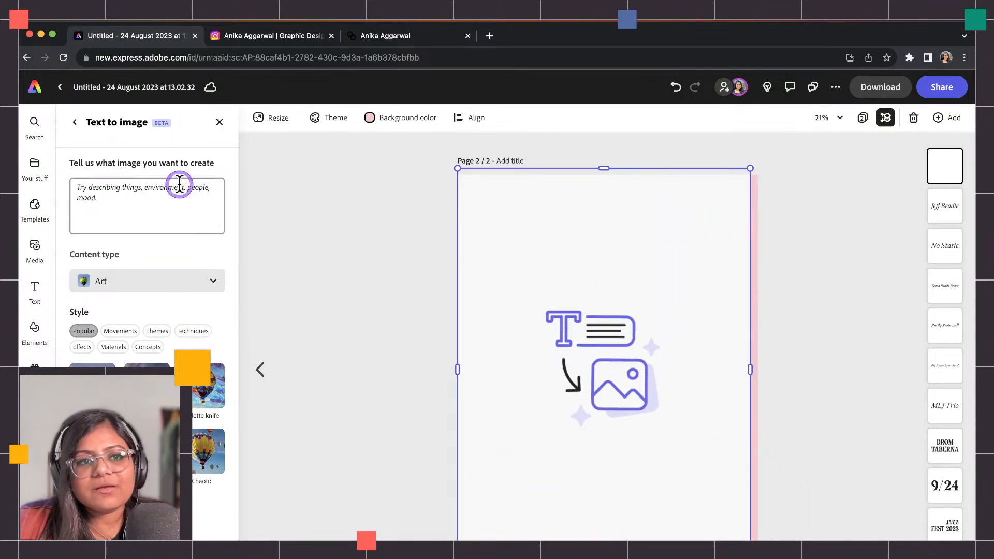
pyautogui.write('jazz')
pyautogui.press('Return')
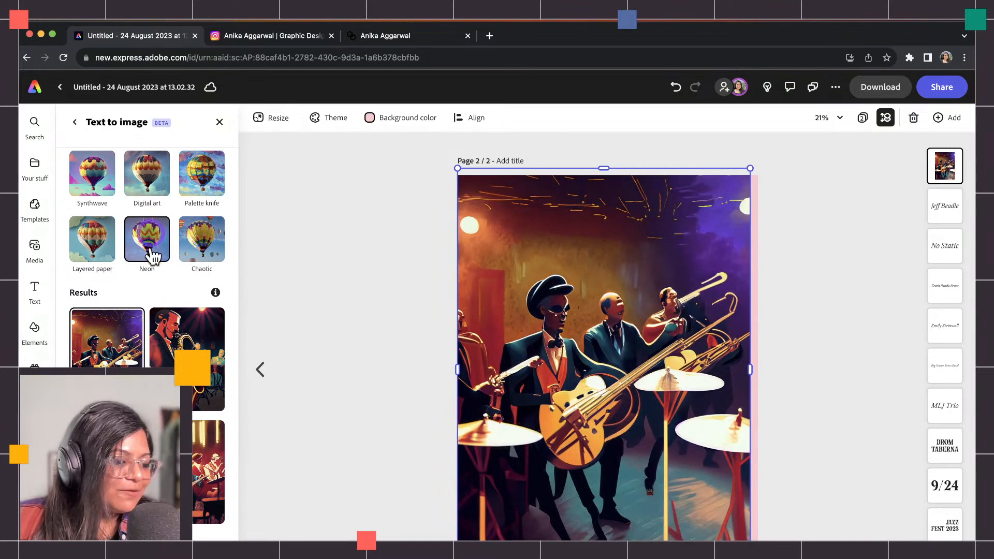
pyautogui.moveTo(625, 346)
pyautogui.mouseDown()
pyautogui.moveTo(584, 351)
pyautogui.moveTo(641, 347)
pyautogui.mouseUp()
pyautogui.scroll(5, 160, 295)
pyautogui.click(308, 285)
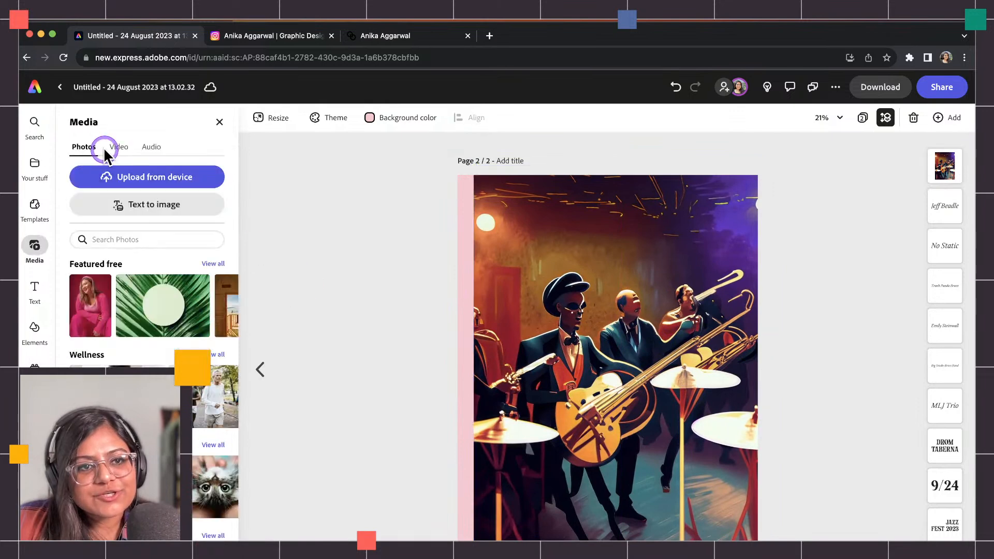
# Replace it with an enlarged landscape Text to image frame, prompt 'jszz', at the top of the page.
pyautogui.click(145, 206)
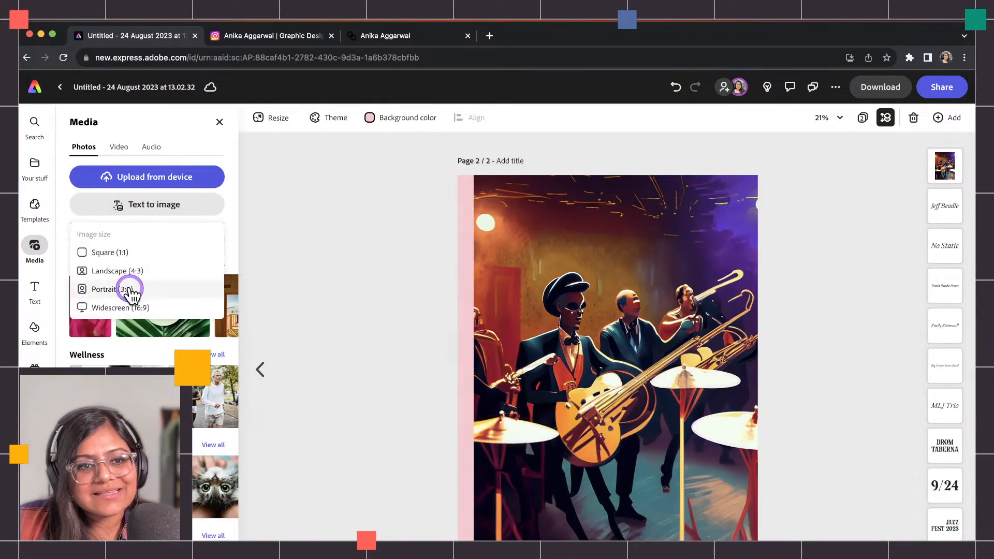
pyautogui.click(133, 270)
pyautogui.click(627, 293)
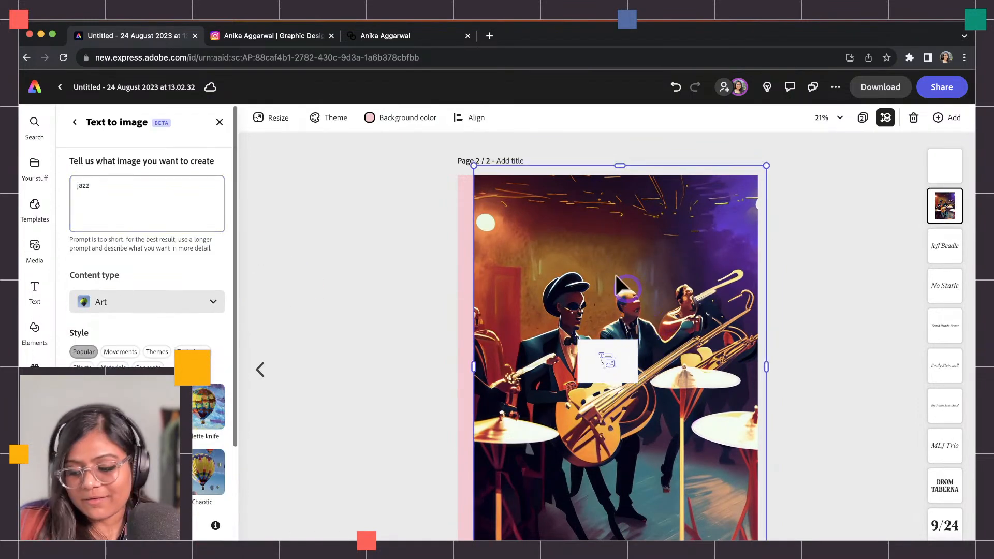
pyautogui.press('Delete')
pyautogui.click(616, 354)
pyautogui.moveTo(616, 354); pyautogui.dragTo(888, 492)
pyautogui.moveTo(712, 403); pyautogui.dragTo(625, 370)
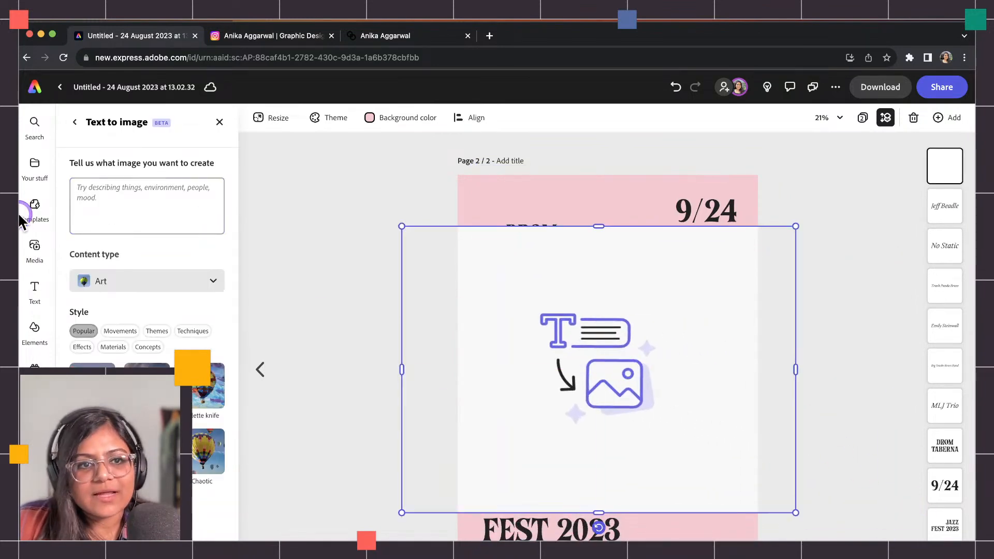
pyautogui.click(101, 199)
pyautogui.write('js')
pyautogui.write('zz')
pyautogui.press('Return')
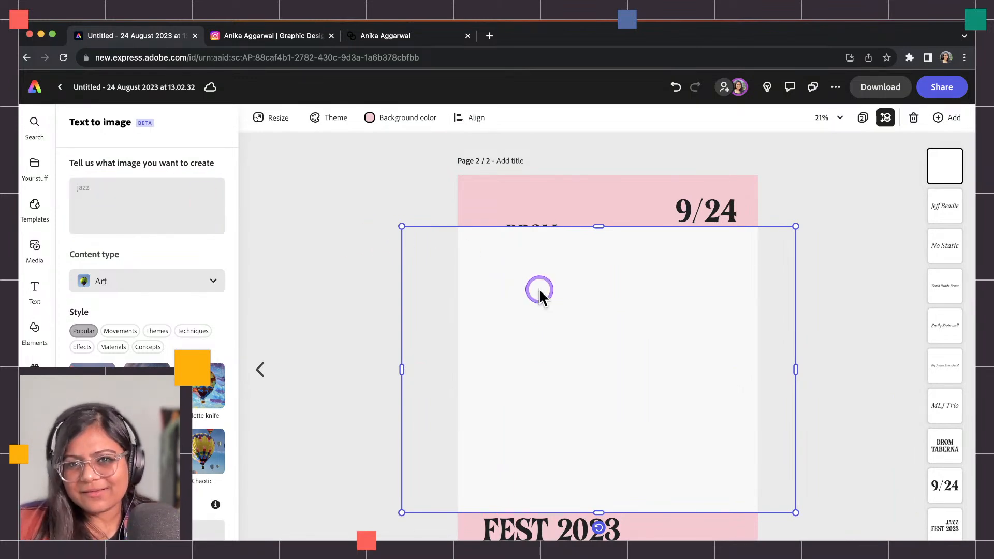
pyautogui.moveTo(632, 295); pyautogui.dragTo(595, 245)
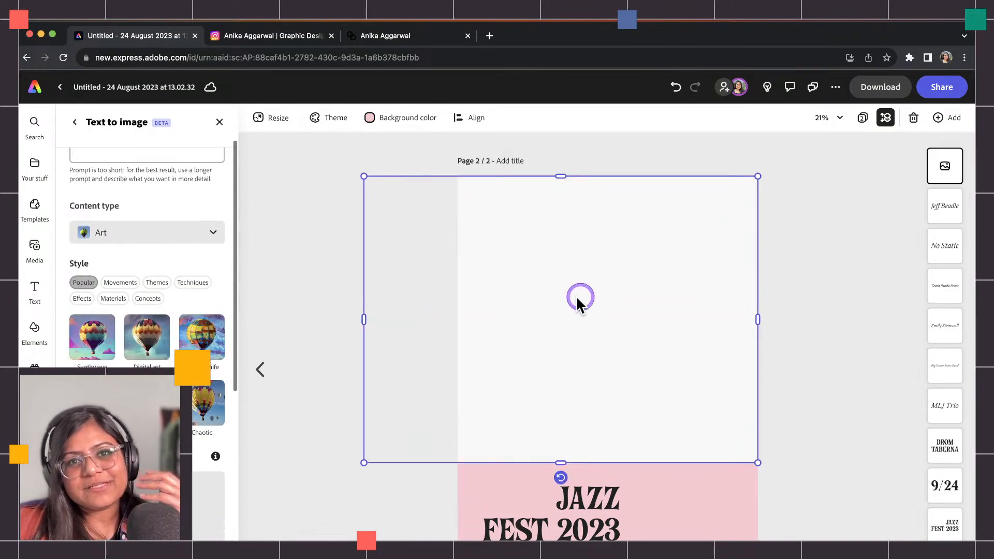
# Pick the saxophonist result from the generated jazz images and enlarge it across the page.
pyautogui.scroll(3, 194, 490)
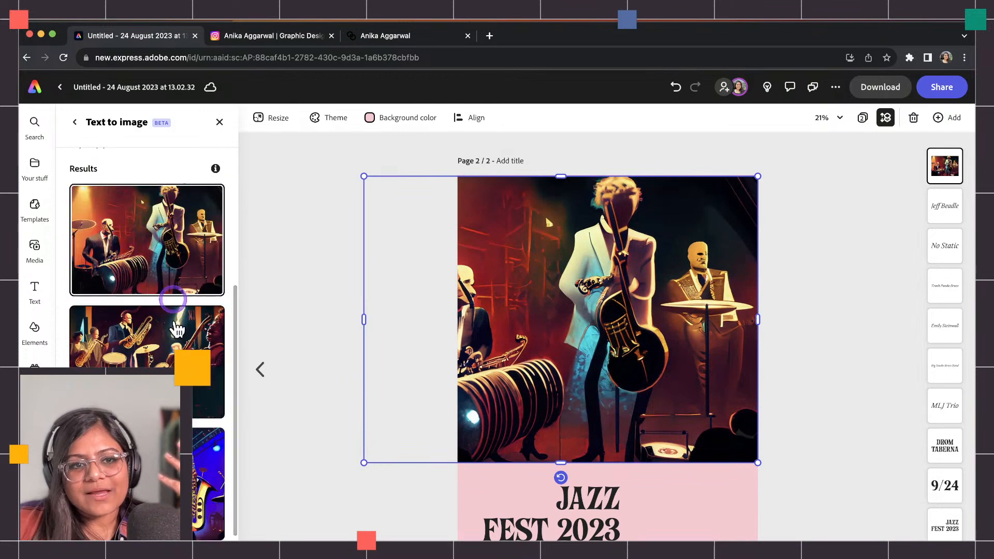
pyautogui.scroll(-3, 170, 283)
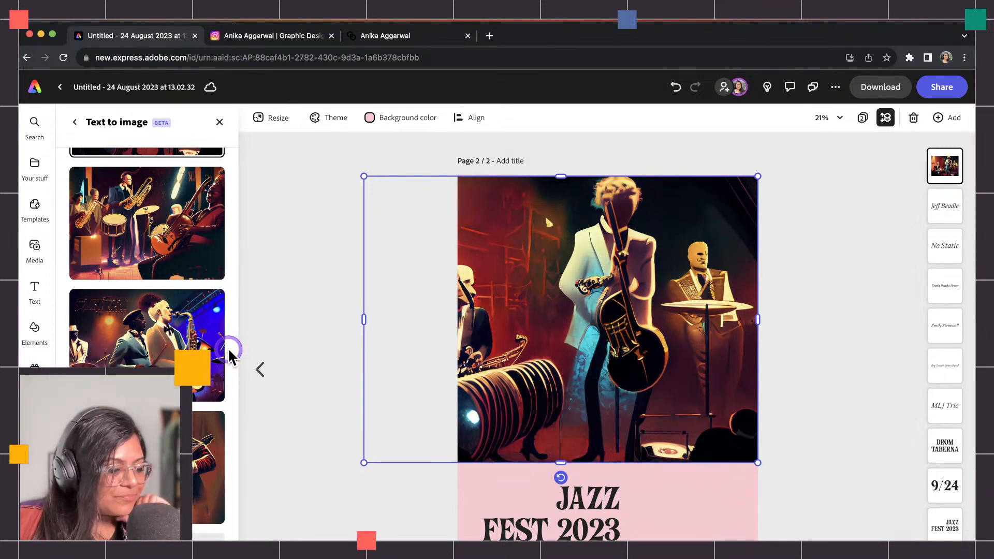
pyautogui.scroll(-10, 228, 350)
pyautogui.click(161, 348)
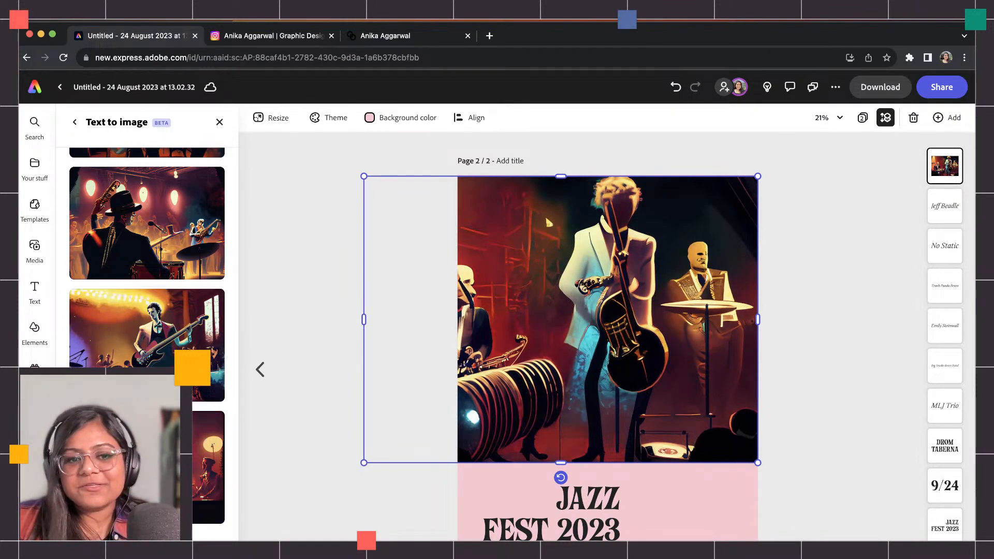
pyautogui.click(148, 535)
pyautogui.scroll(-4, 148, 535)
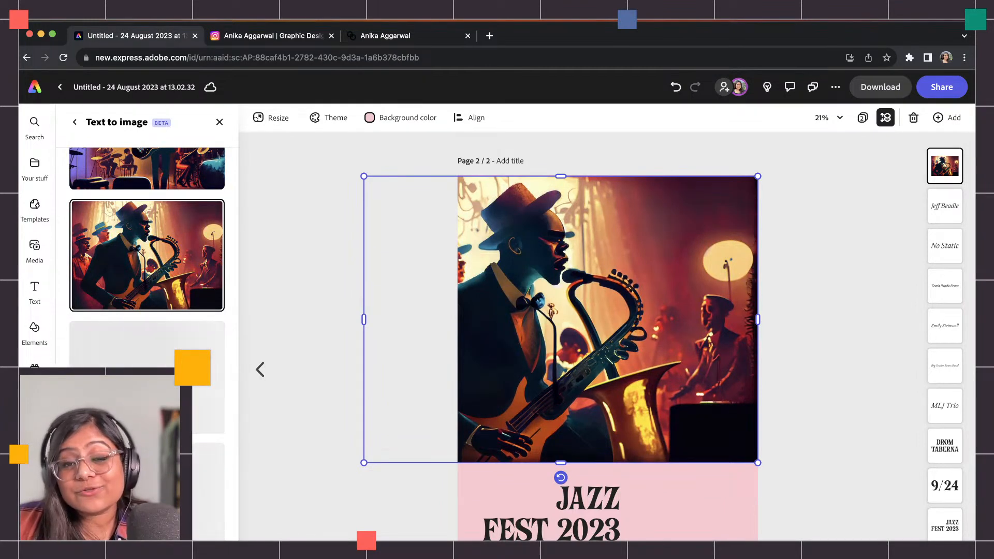
pyautogui.scroll(-3, 147, 311)
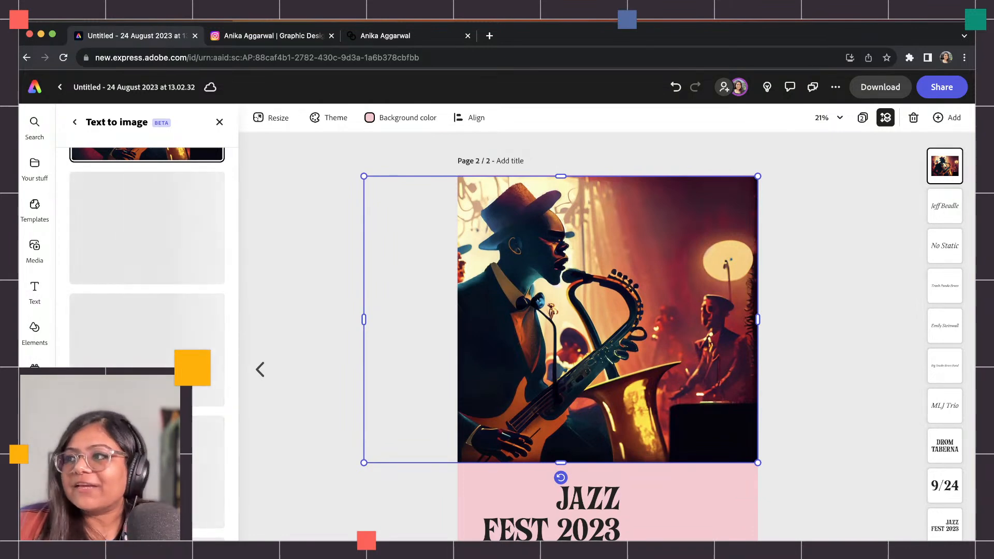
pyautogui.scroll(5, 147, 414)
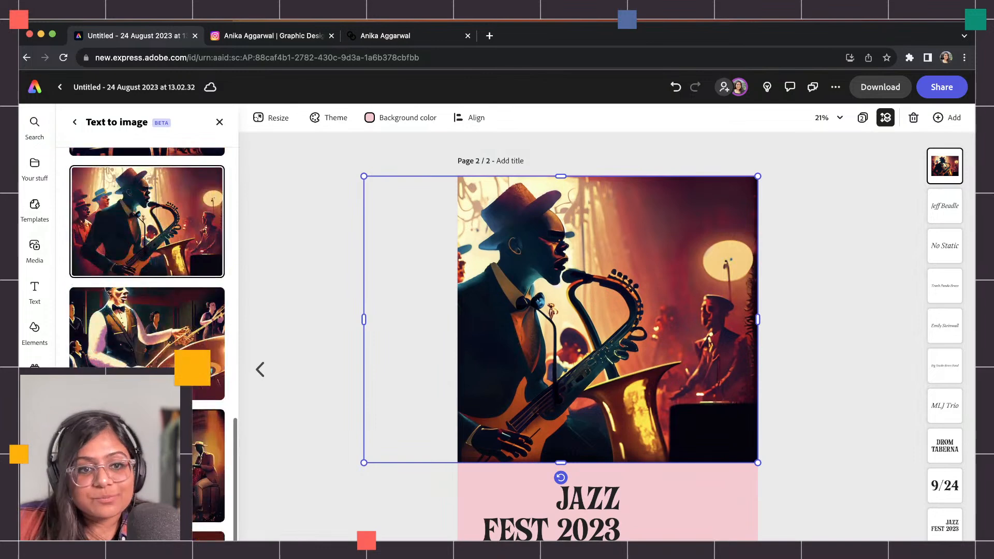
pyautogui.scroll(-1, 147, 341)
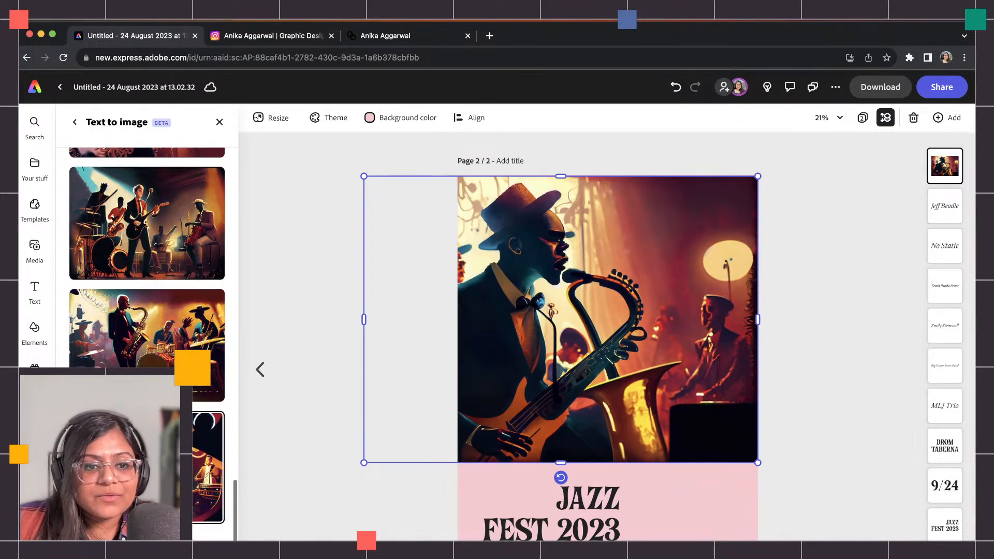
pyautogui.scroll(-3, 207, 440)
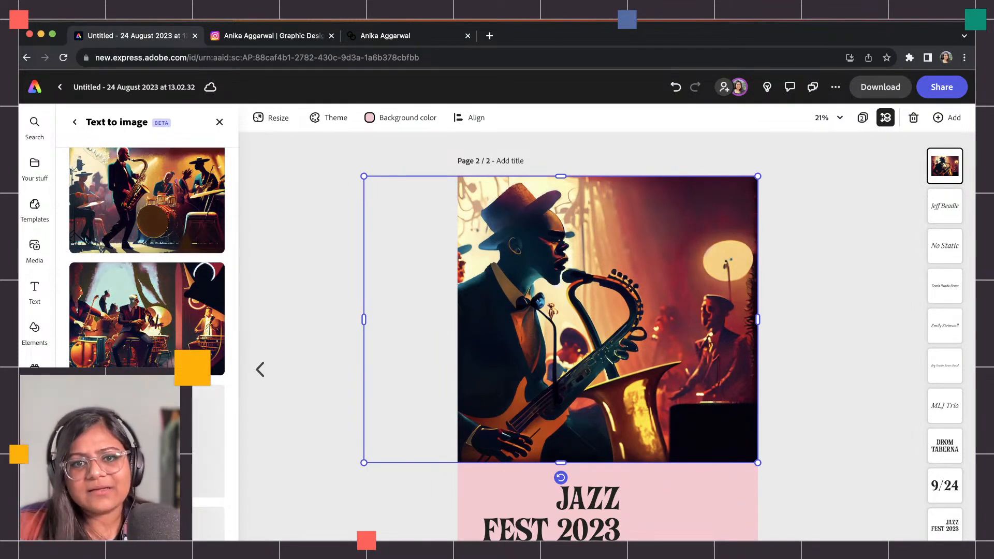
pyautogui.moveTo(366, 464); pyautogui.dragTo(101, 541)
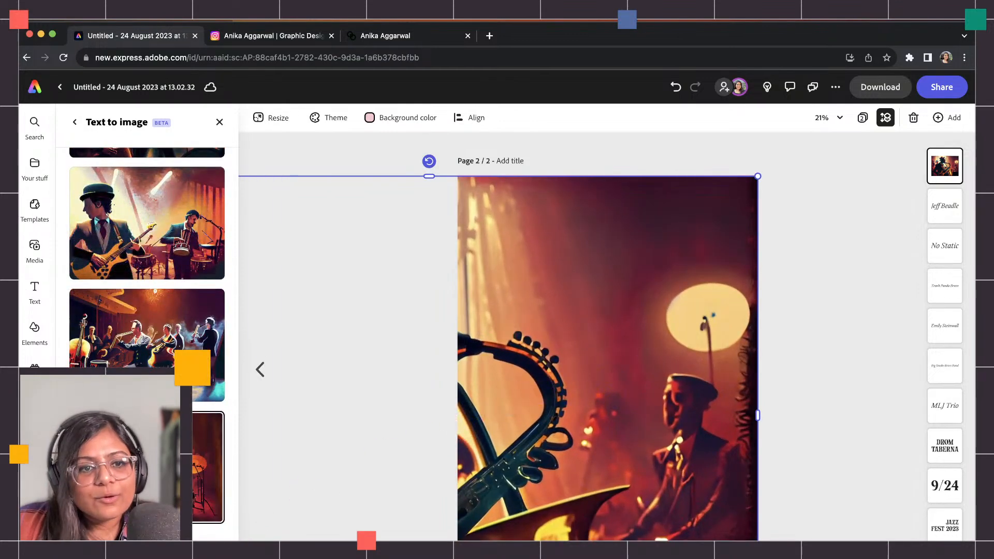
# Swap in the drums image, stretch it over the whole page, and send it behind the text.
pyautogui.click(155, 450)
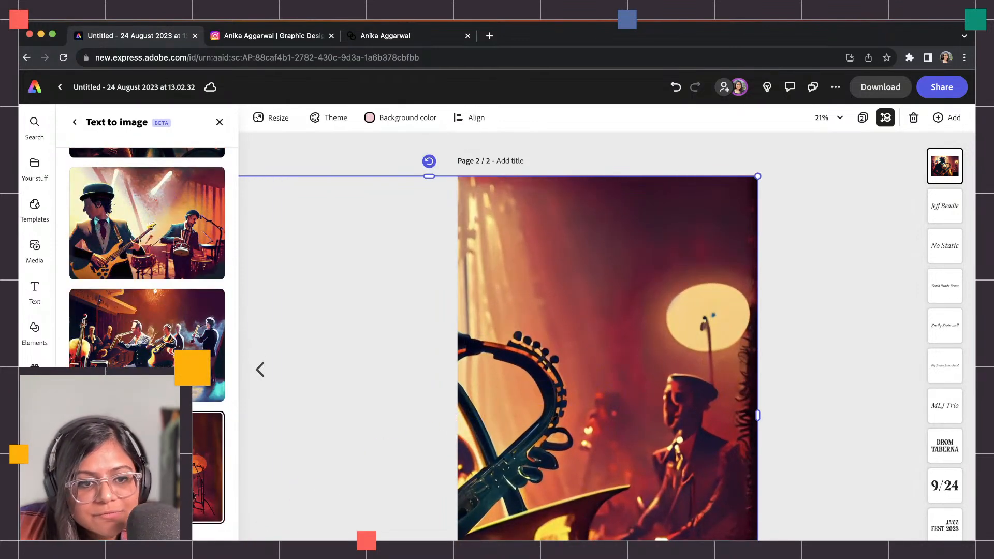
pyautogui.moveTo(649, 386); pyautogui.dragTo(561, 432)
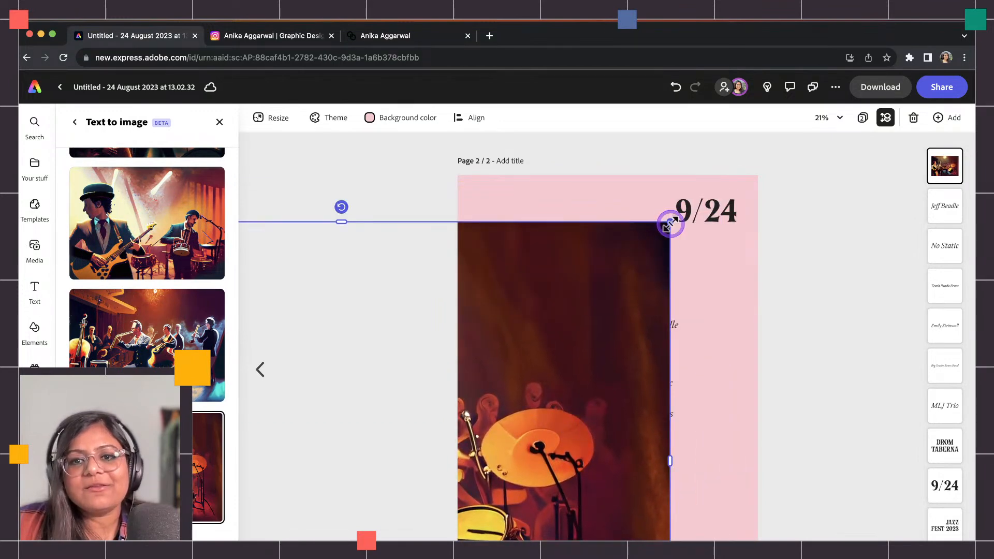
pyautogui.moveTo(670, 222); pyautogui.dragTo(833, 105)
pyautogui.moveTo(700, 291); pyautogui.dragTo(584, 394)
pyautogui.moveTo(714, 210); pyautogui.dragTo(839, 140)
pyautogui.click(839, 118)
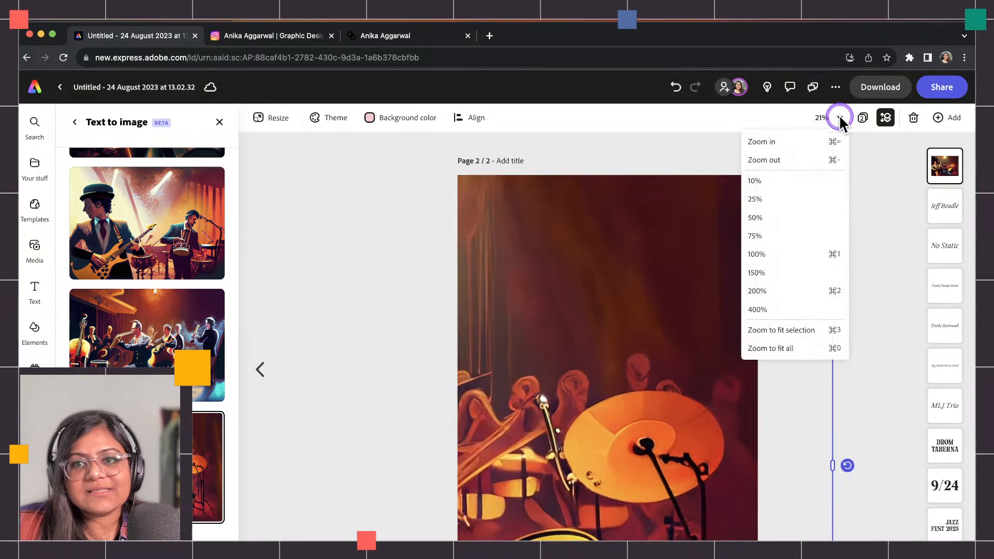
pyautogui.click(887, 176)
pyautogui.moveTo(696, 284); pyautogui.dragTo(654, 318)
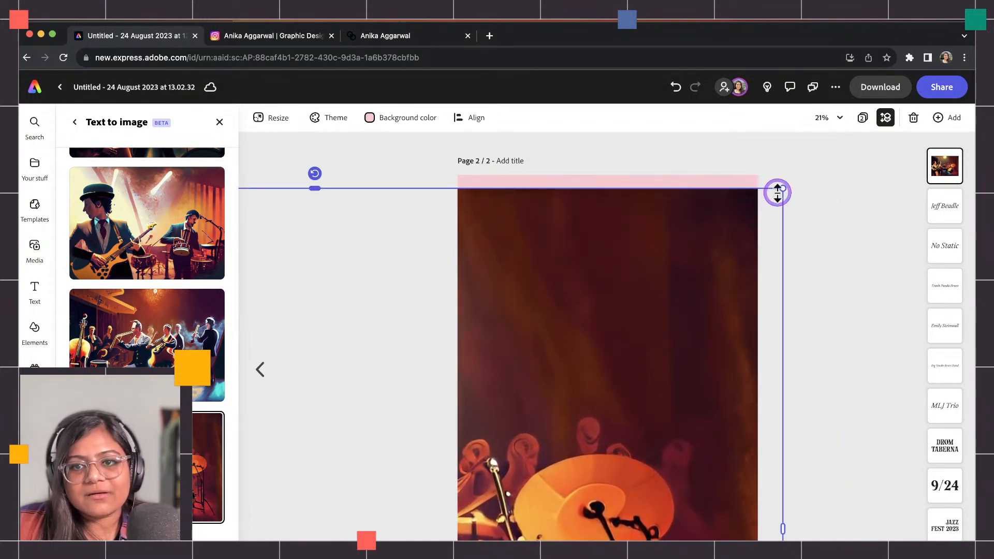
pyautogui.moveTo(782, 190); pyautogui.dragTo(956, 64)
pyautogui.moveTo(720, 250); pyautogui.dragTo(683, 346)
pyautogui.moveTo(944, 164); pyautogui.dragTo(921, 485)
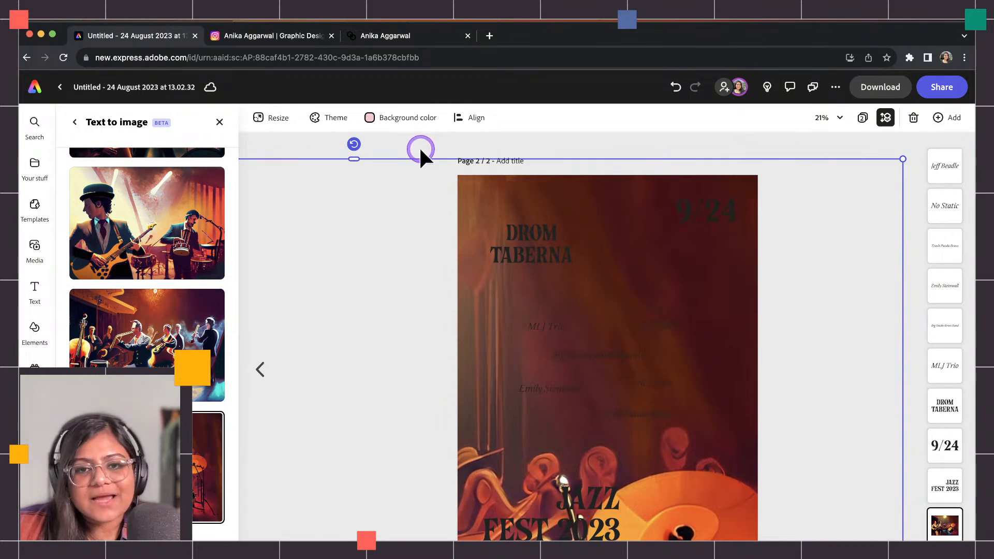
# On page 1, open GOOD THINGS ARE COMING's Text effects and select its gold description.
pyautogui.click(731, 223)
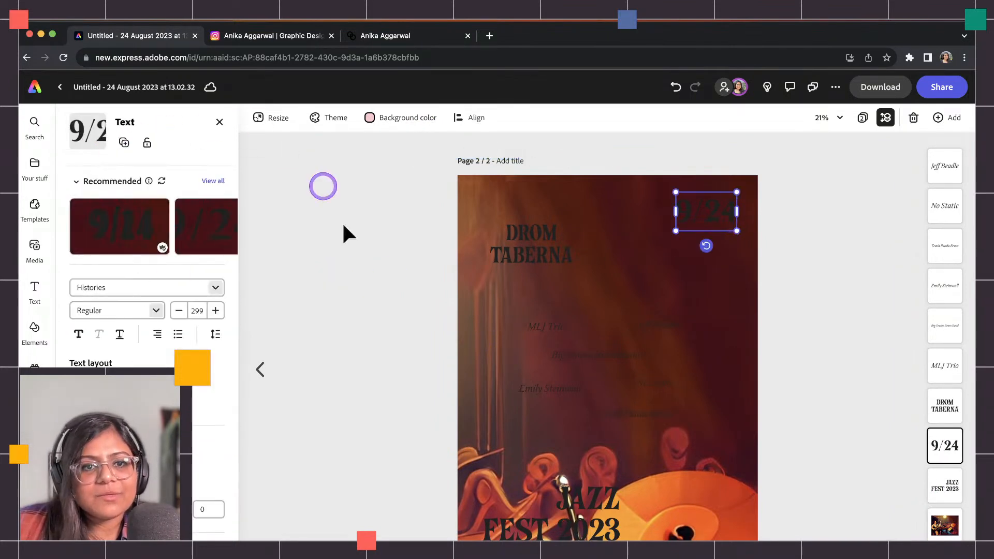
pyautogui.click(259, 370)
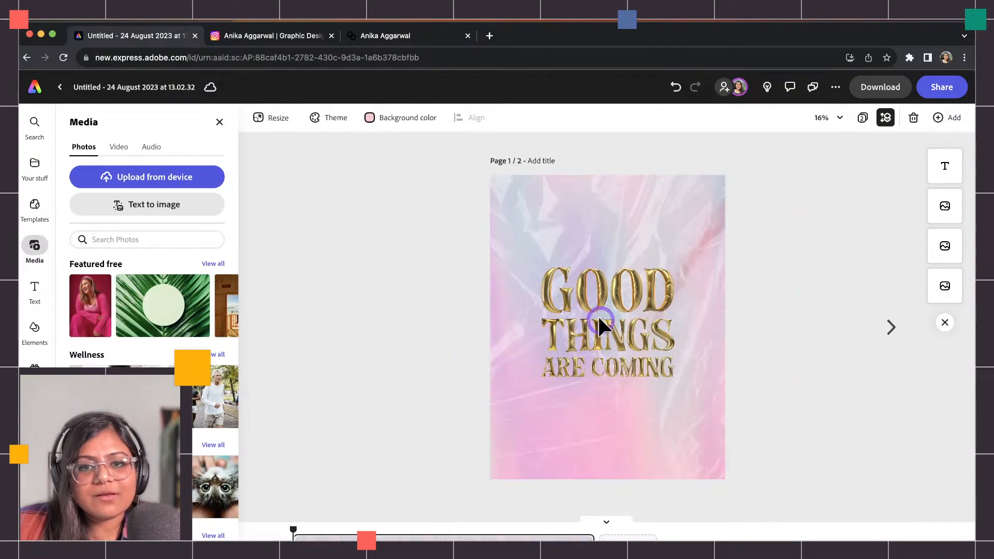
pyautogui.click(595, 305)
pyautogui.scroll(-2, 146, 311)
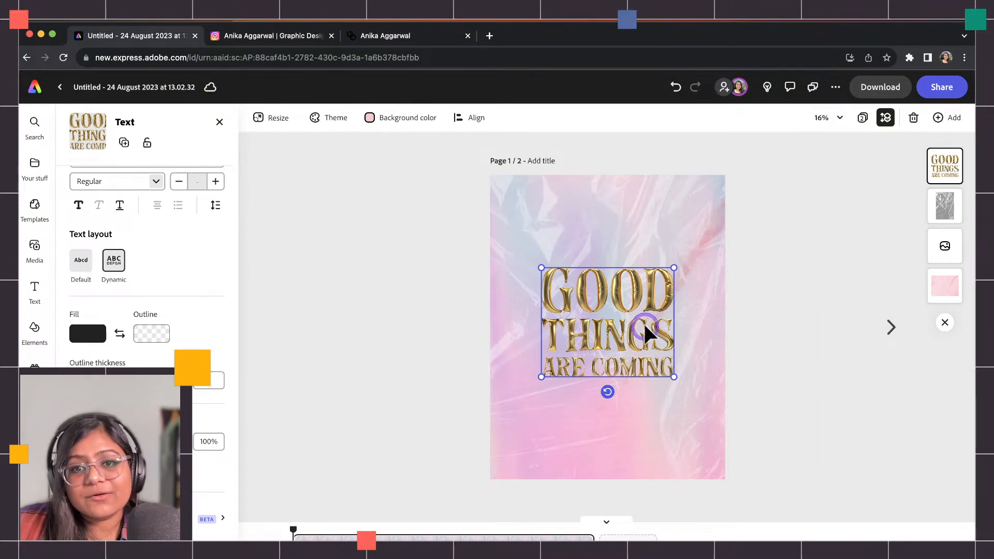
pyautogui.click(222, 518)
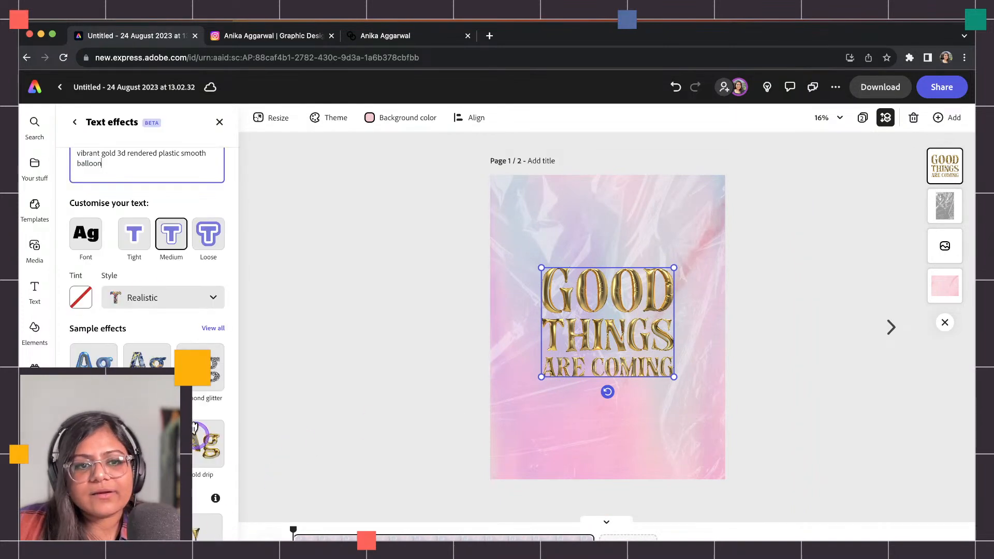
pyautogui.moveTo(149, 178); pyautogui.dragTo(73, 148)
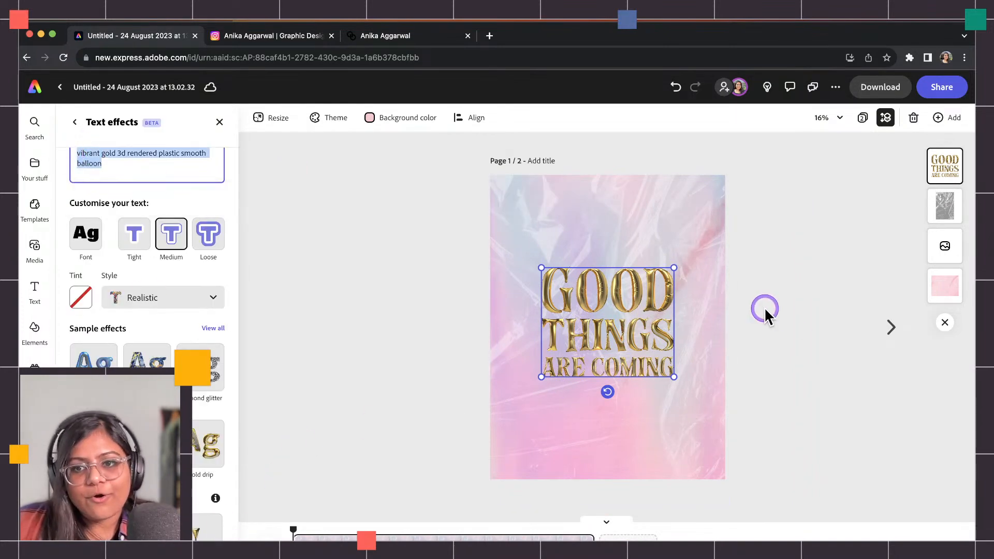
# On the jazz page, open the 9/24 text's Text effects and paste the gold description.
pyautogui.click(891, 327)
pyautogui.click(538, 248)
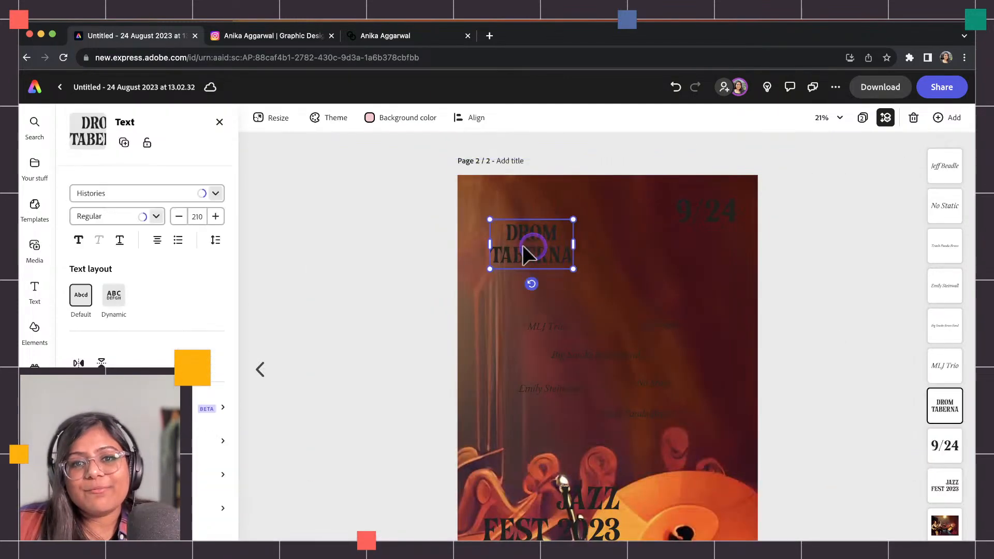
pyautogui.click(706, 210)
pyautogui.scroll(-2, 119, 445)
pyautogui.click(119, 446)
pyautogui.click(116, 204)
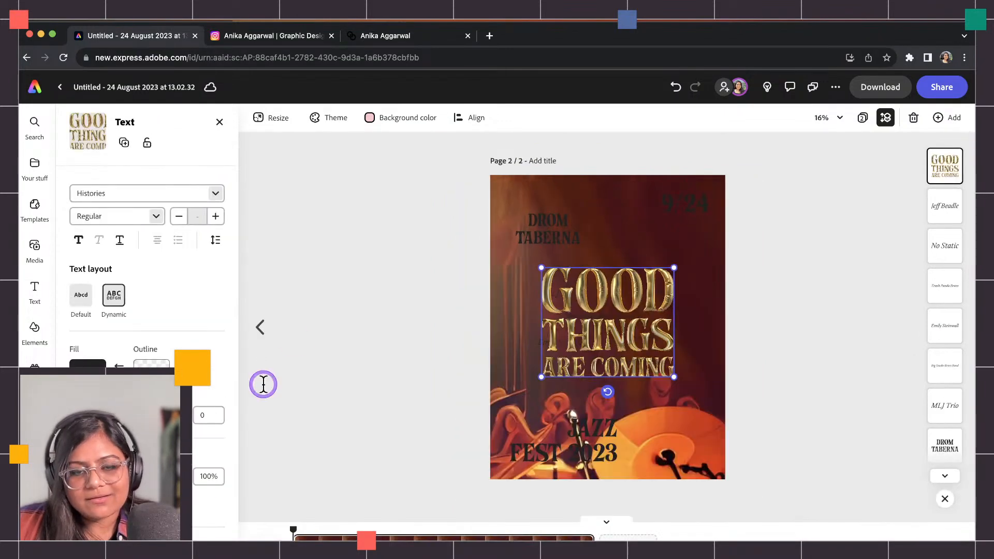
pyautogui.click(308, 320)
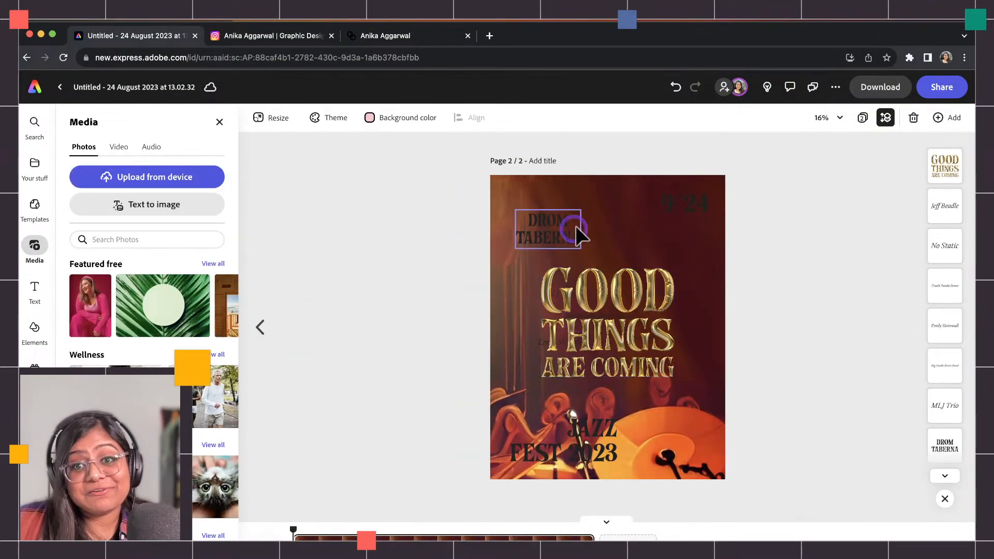
pyautogui.click(684, 207)
pyautogui.scroll(-3, 197, 456)
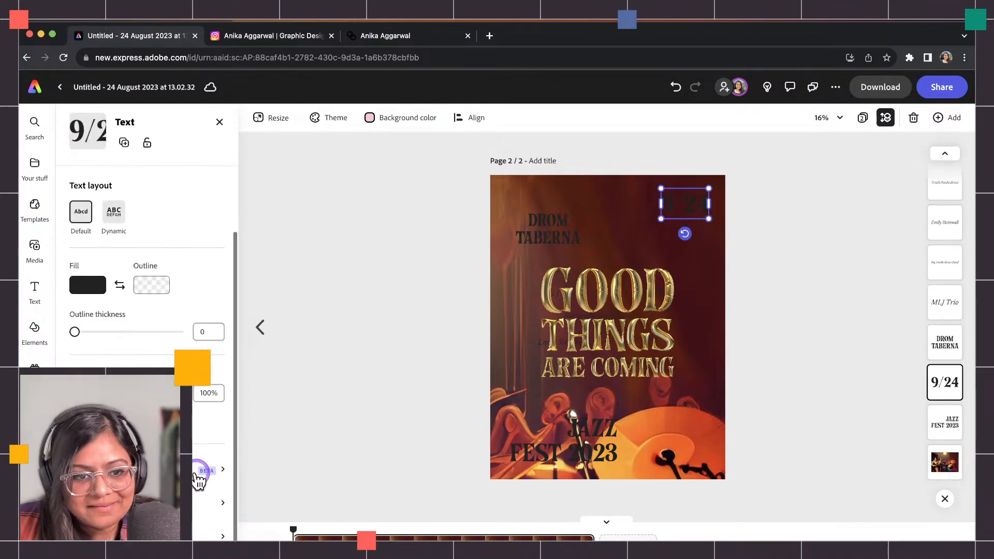
pyautogui.click(198, 476)
pyautogui.click(166, 202)
pyautogui.press('super+v')
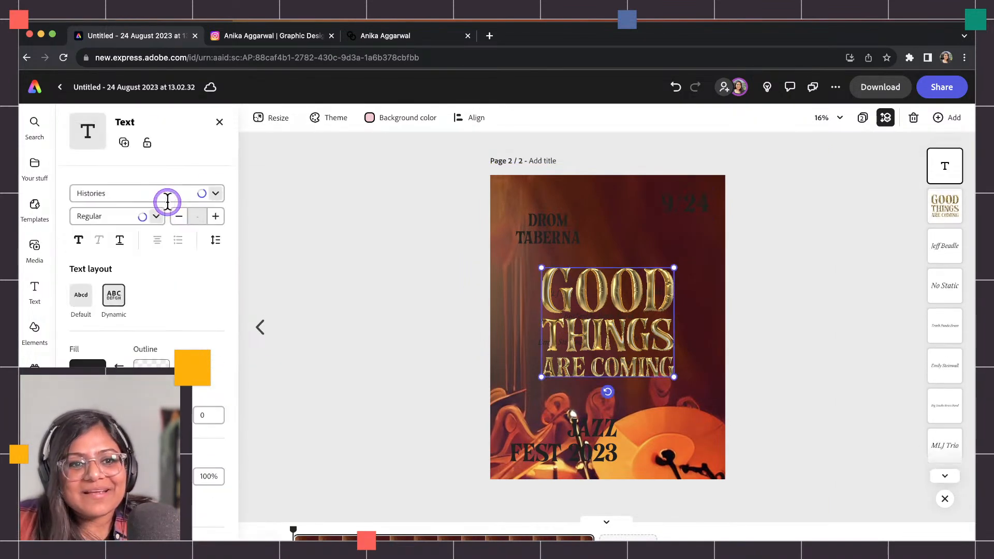
# Delete the two stray GOOD THINGS copies, then reselect page 1's full gold effect description.
pyautogui.click(405, 335)
pyautogui.click(595, 355)
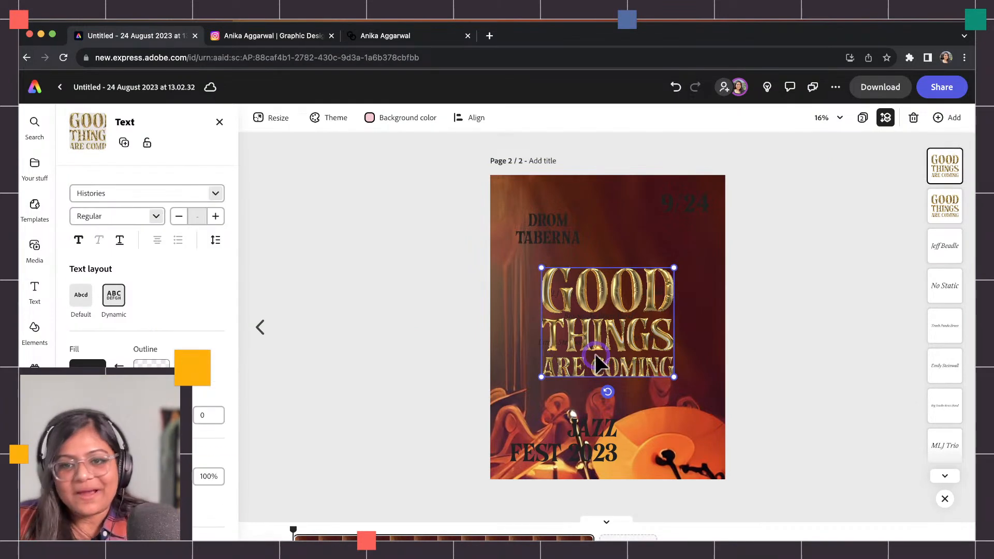
pyautogui.press('Delete')
pyautogui.click(600, 337)
pyautogui.press('Delete')
pyautogui.click(352, 318)
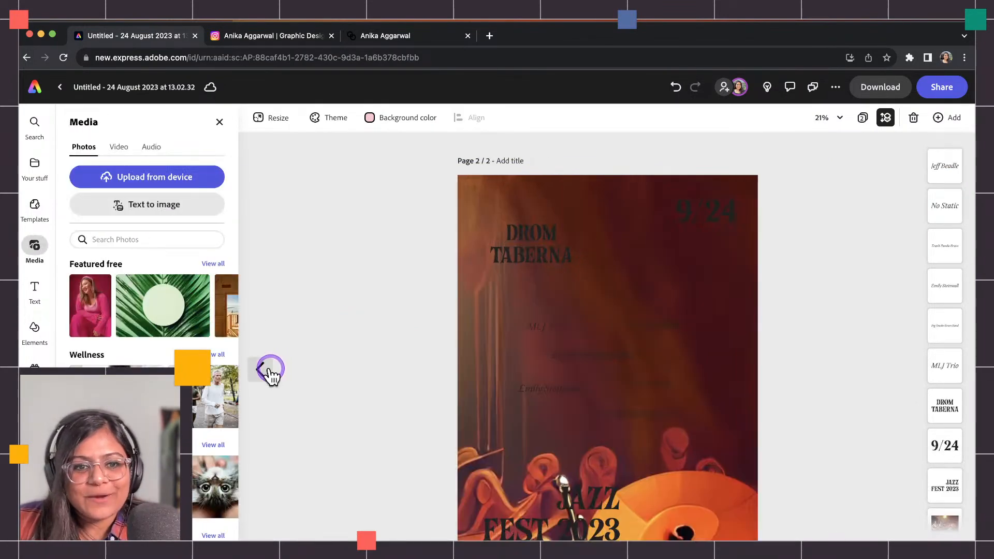
pyautogui.click(260, 368)
pyautogui.click(549, 307)
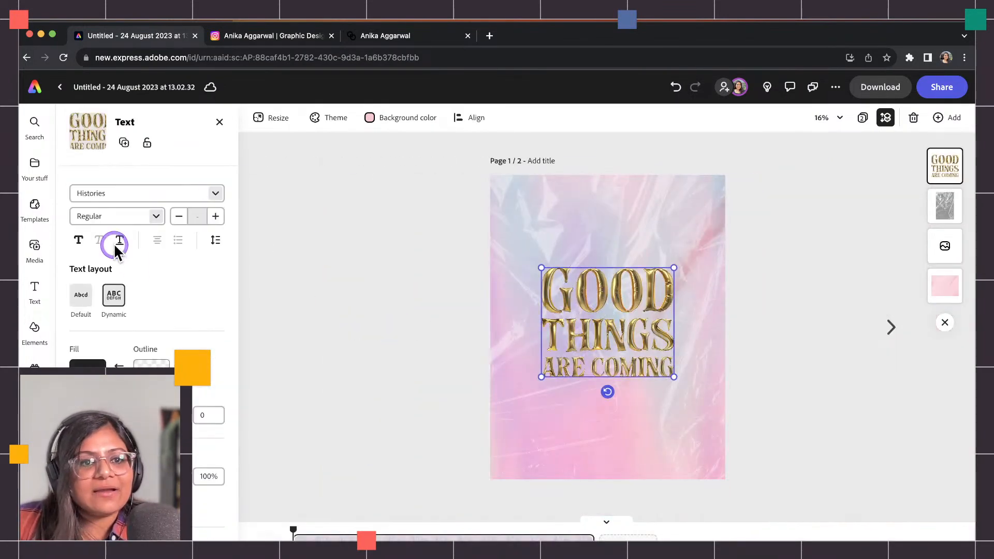
pyautogui.moveTo(110, 216); pyautogui.dragTo(95, 191)
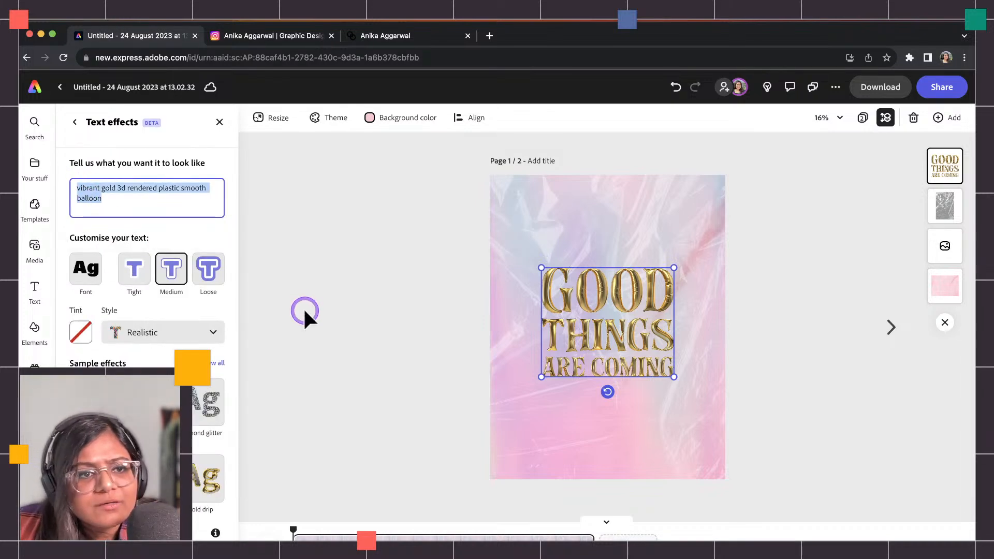
# Return to the page 2 jazz poster and open Text effects for the 9/24 date.
pyautogui.click(886, 332)
pyautogui.click(737, 212)
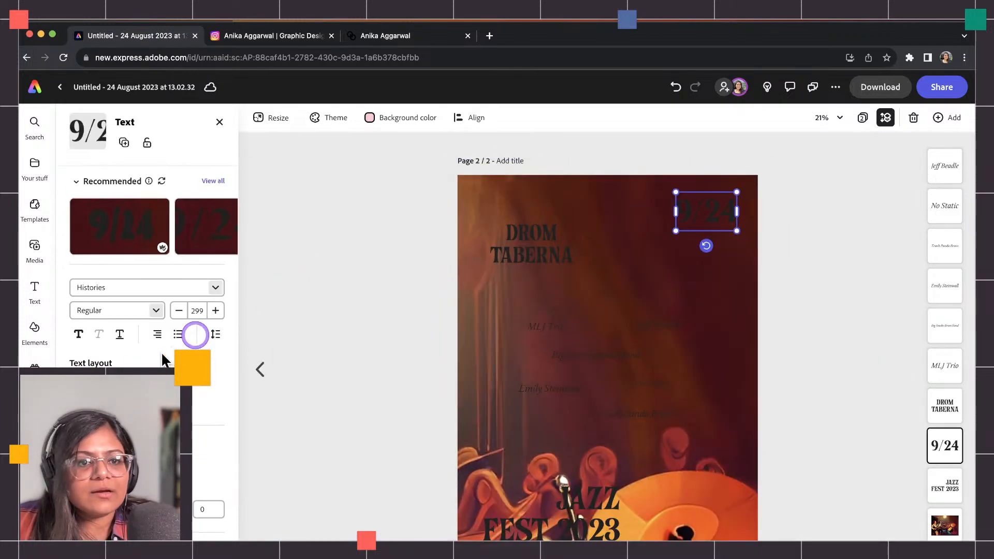
pyautogui.scroll(-3, 147, 311)
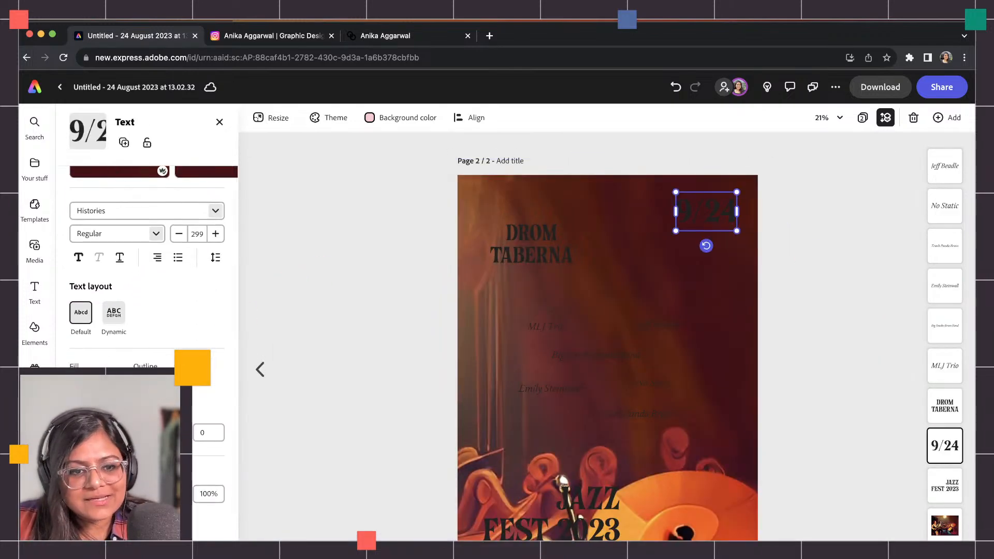
pyautogui.click(120, 244)
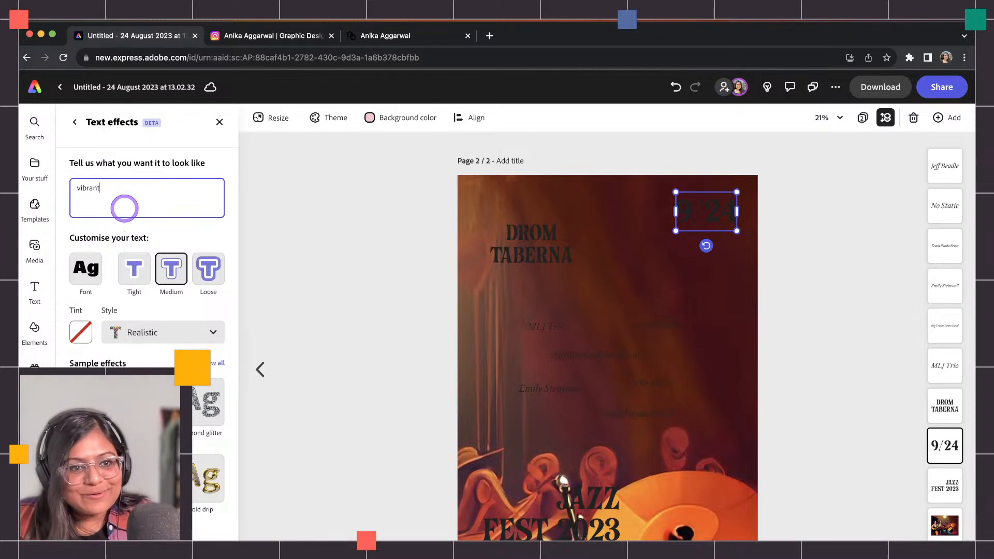
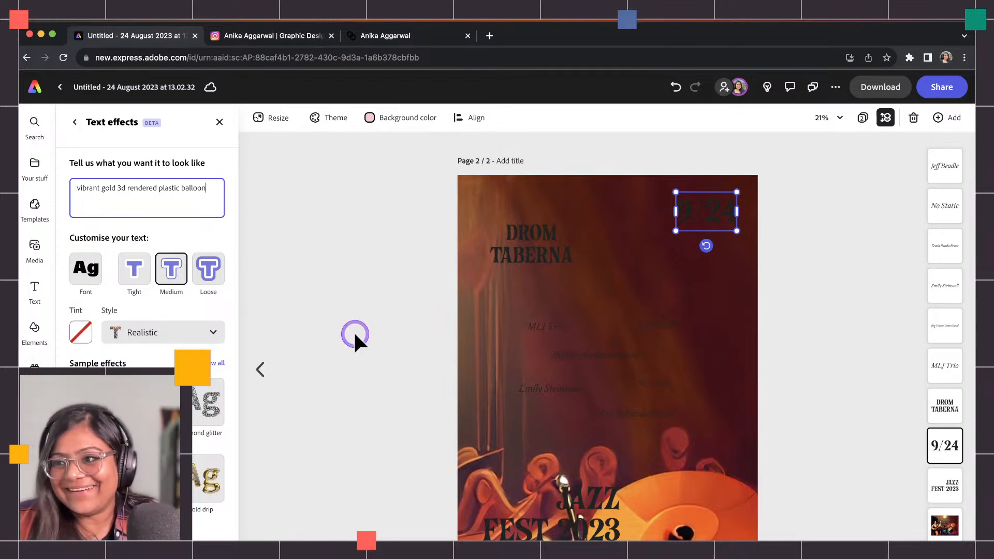
# Generate the 9/24 date effect from the prompt 'vibrant gold 3d rendered plastic smooth balloon' and apply it.
pyautogui.click(354, 273)
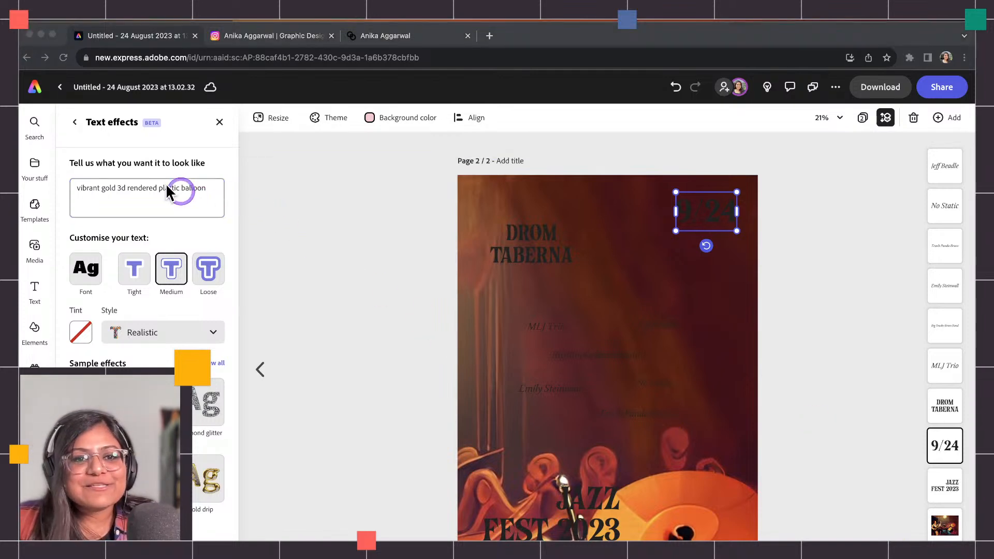
pyautogui.click(182, 191)
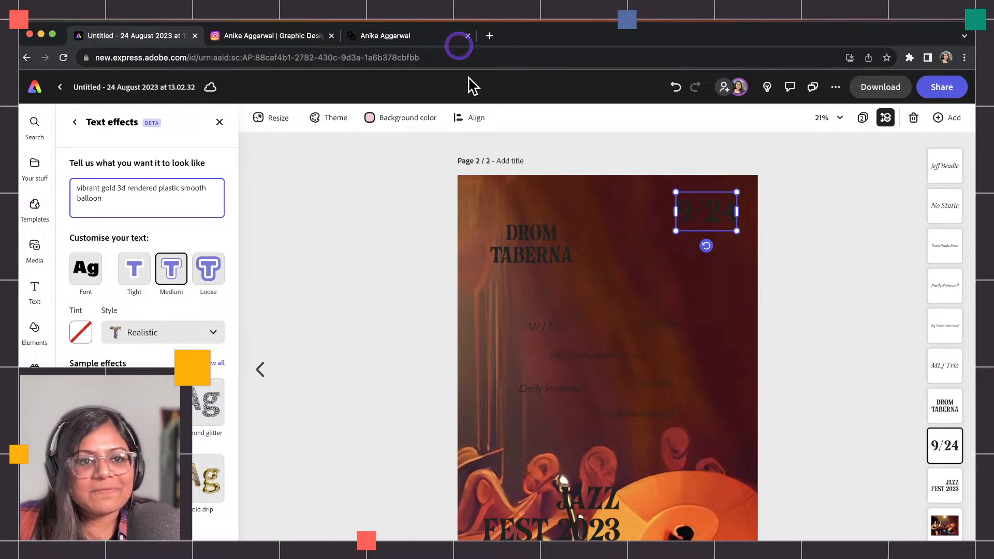
pyautogui.click(684, 201)
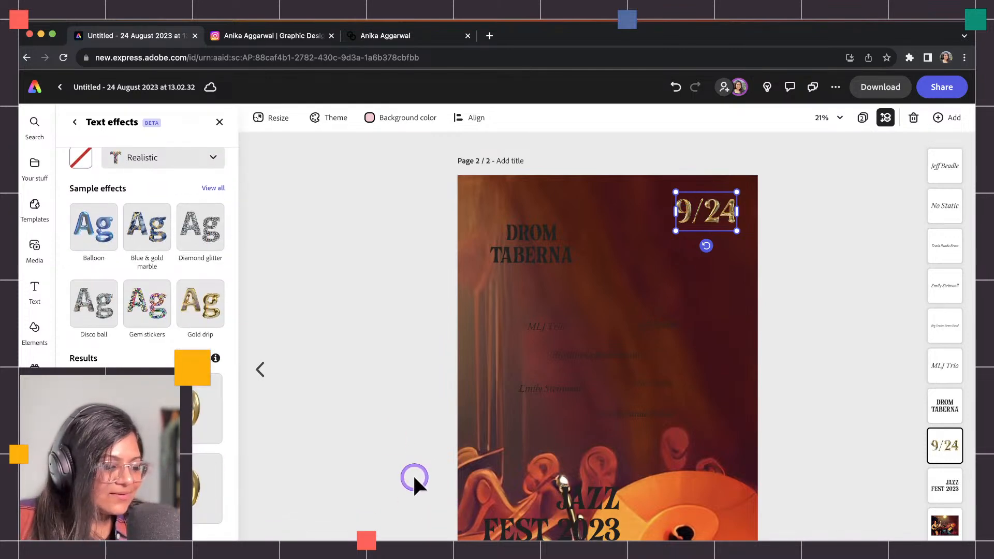
pyautogui.click(796, 264)
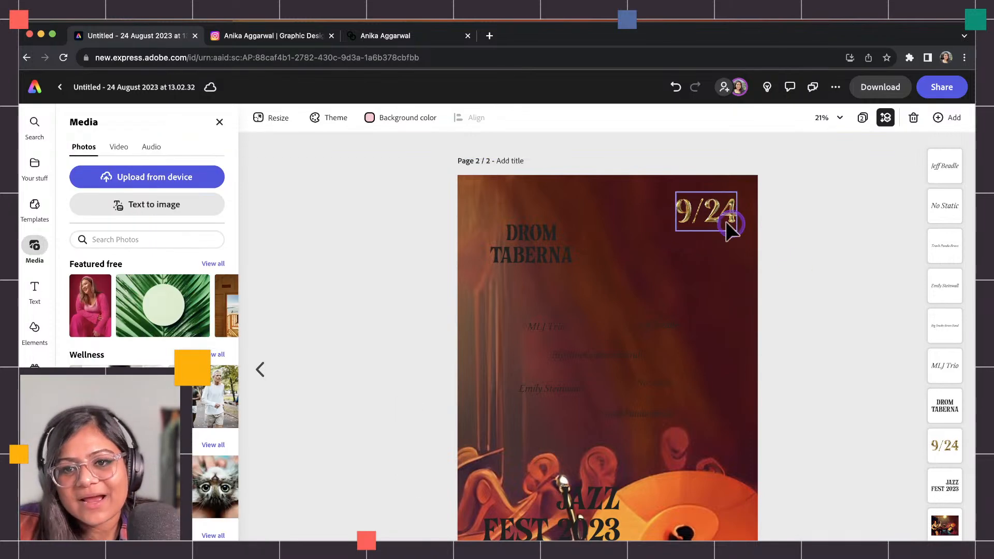
# Duplicate the gold 9/24 text as a widened JAZZ FEST 2023 title over the dark one, then delete the original.
pyautogui.click(583, 489)
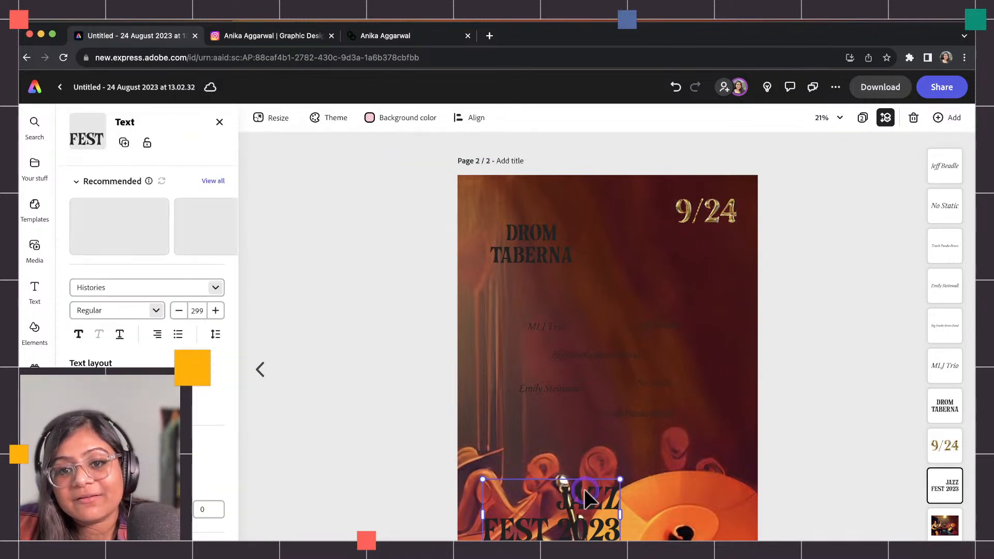
pyautogui.moveTo(689, 230); pyautogui.dragTo(508, 437)
pyautogui.write('JAZZ F')
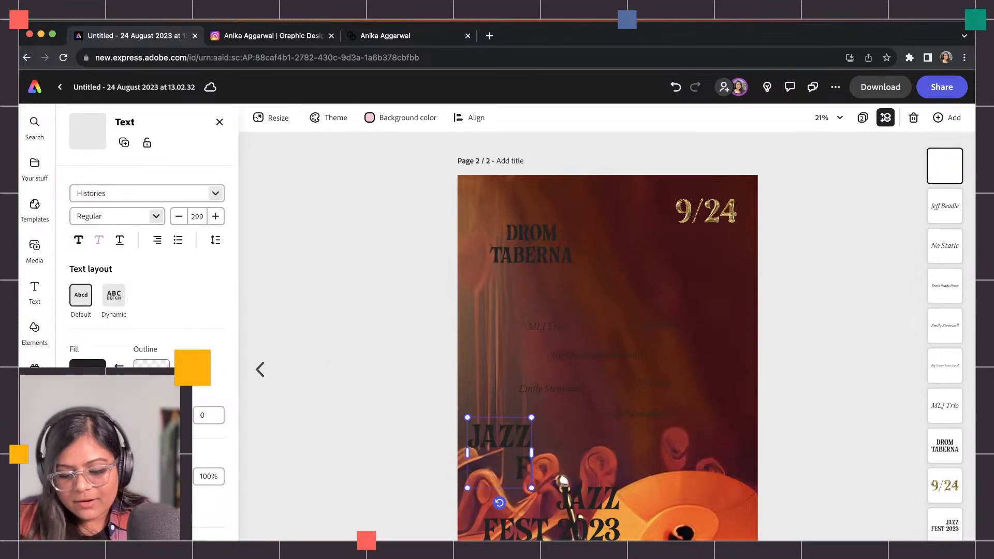
pyautogui.write('EST 2023')
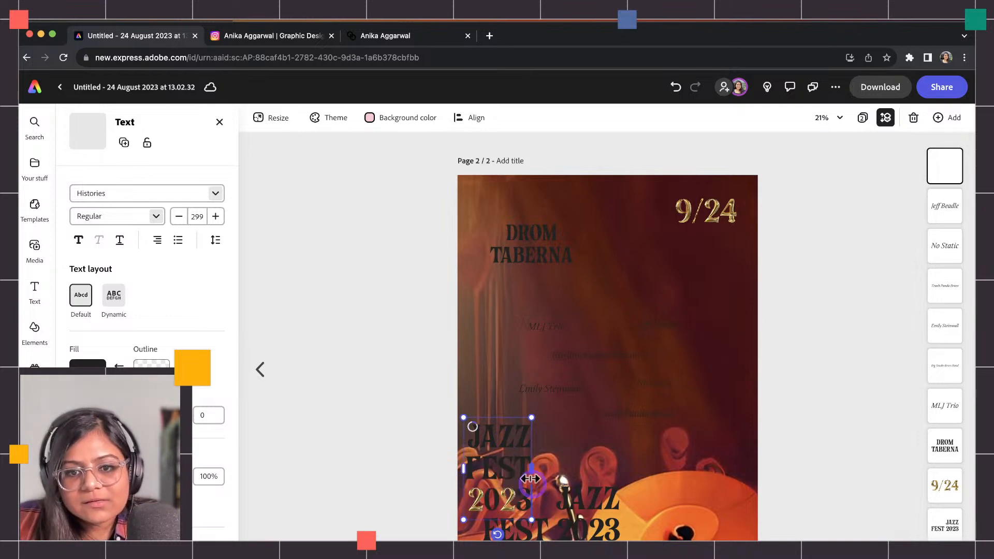
pyautogui.moveTo(542, 473); pyautogui.dragTo(630, 472)
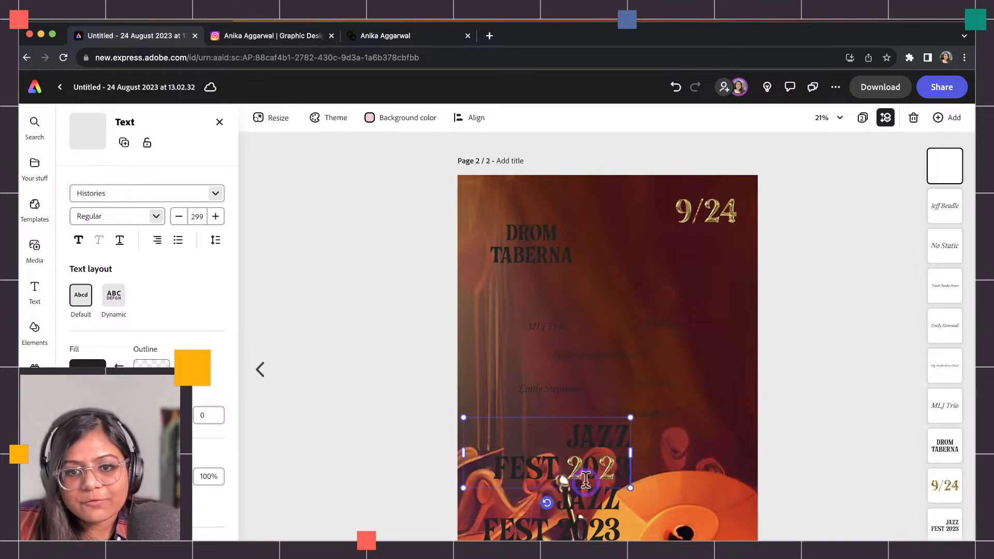
pyautogui.moveTo(557, 458); pyautogui.dragTo(548, 520)
pyautogui.click(951, 527)
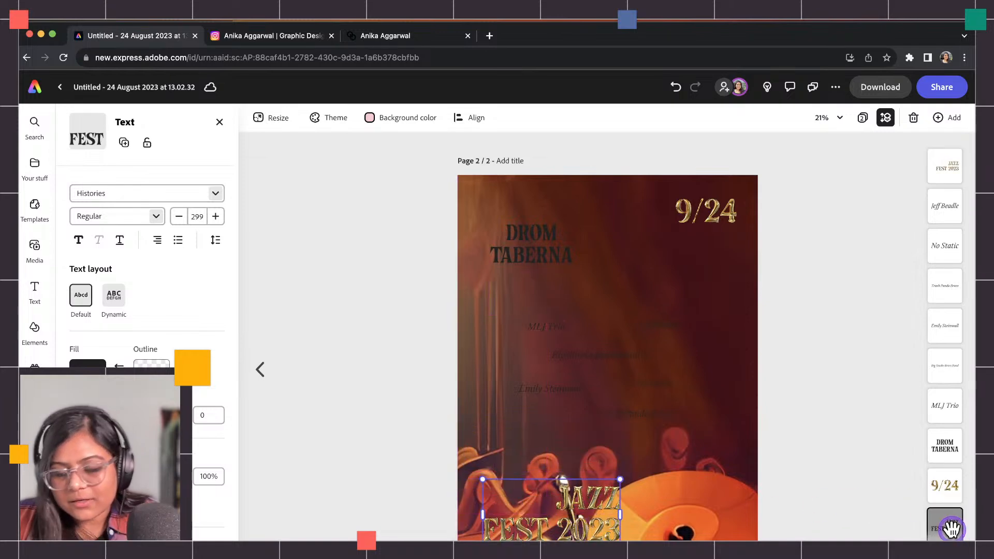
pyautogui.press('Delete')
pyautogui.click(43, 351)
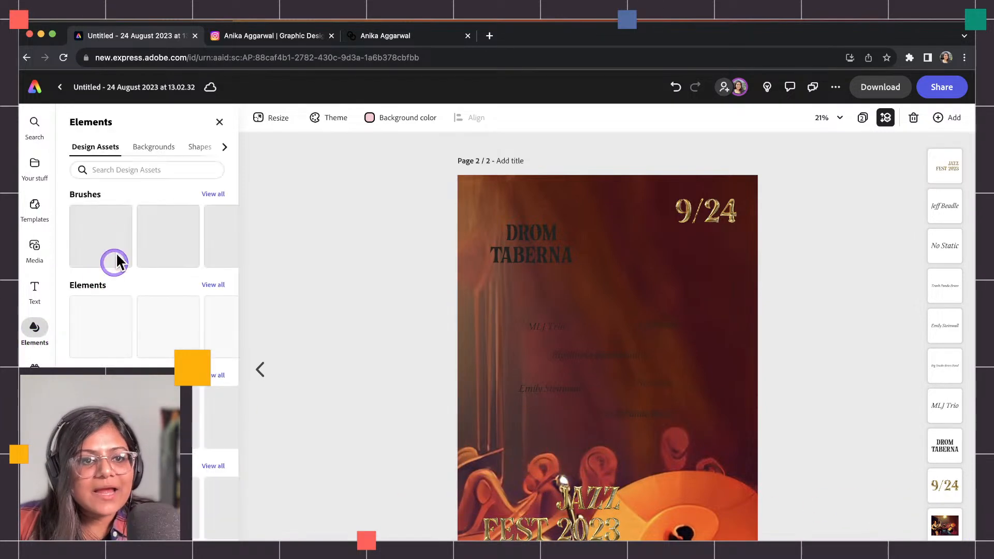
# Search Elements for 'texture', try two texture overlays on the poster, and delete both.
pyautogui.click(141, 162)
pyautogui.write('texture')
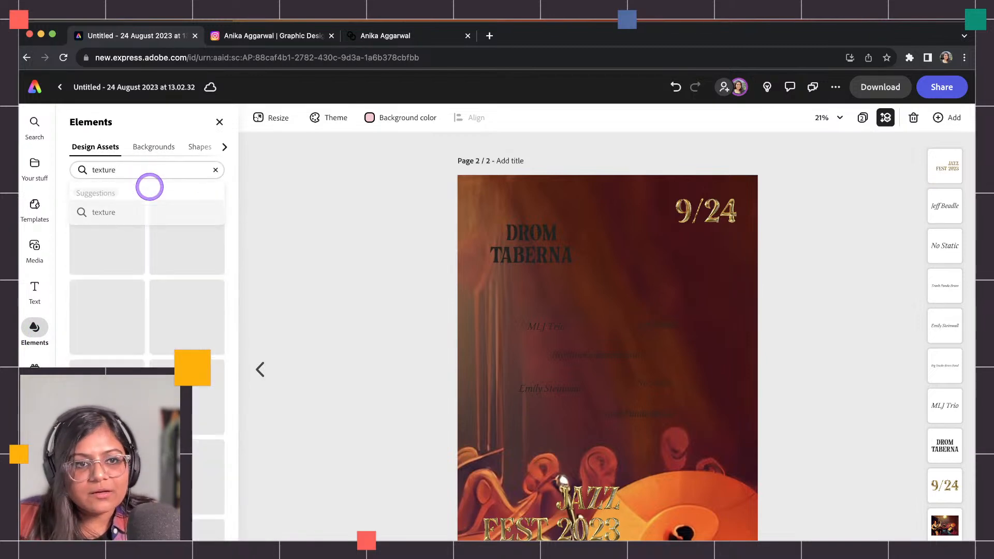
pyautogui.press('Return')
pyautogui.moveTo(124, 325); pyautogui.dragTo(902, 542)
pyautogui.moveTo(713, 428); pyautogui.dragTo(638, 401)
pyautogui.press('Delete')
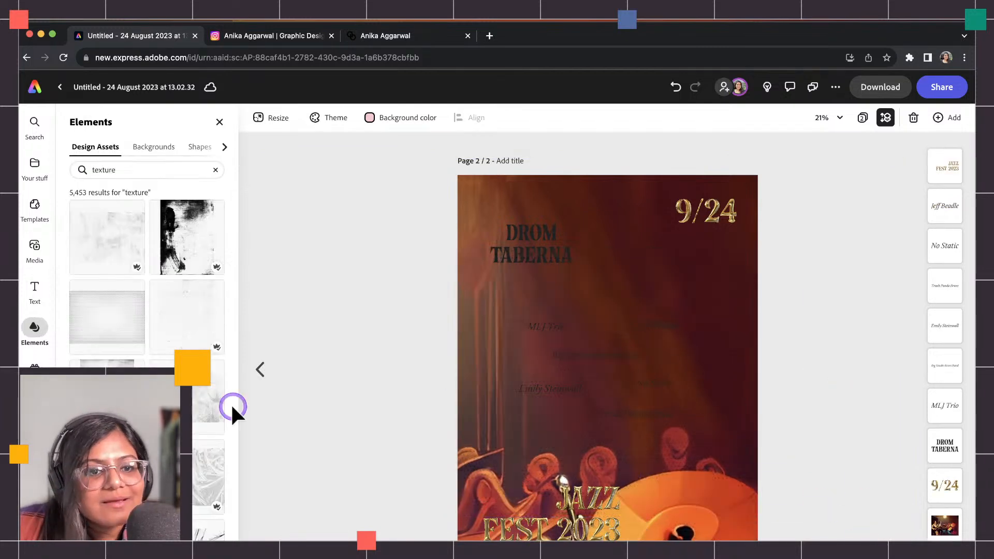
pyautogui.moveTo(217, 409); pyautogui.dragTo(981, 544)
pyautogui.moveTo(651, 354); pyautogui.dragTo(553, 283)
pyautogui.moveTo(910, 496); pyautogui.dragTo(975, 548)
pyautogui.moveTo(628, 357); pyautogui.dragTo(616, 406)
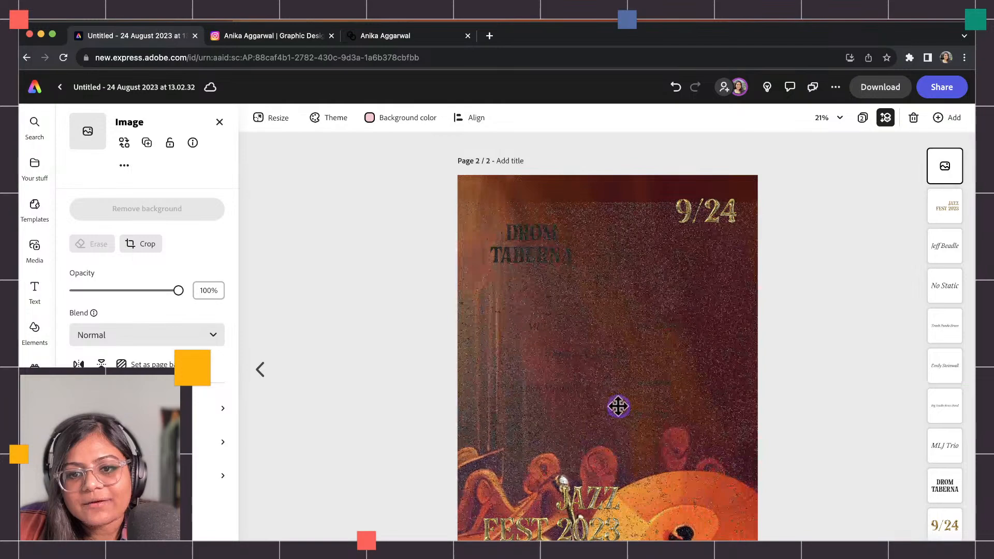
pyautogui.press('Delete')
# Search Media photos for 'paper texture'.
pyautogui.scroll(-2, 200, 466)
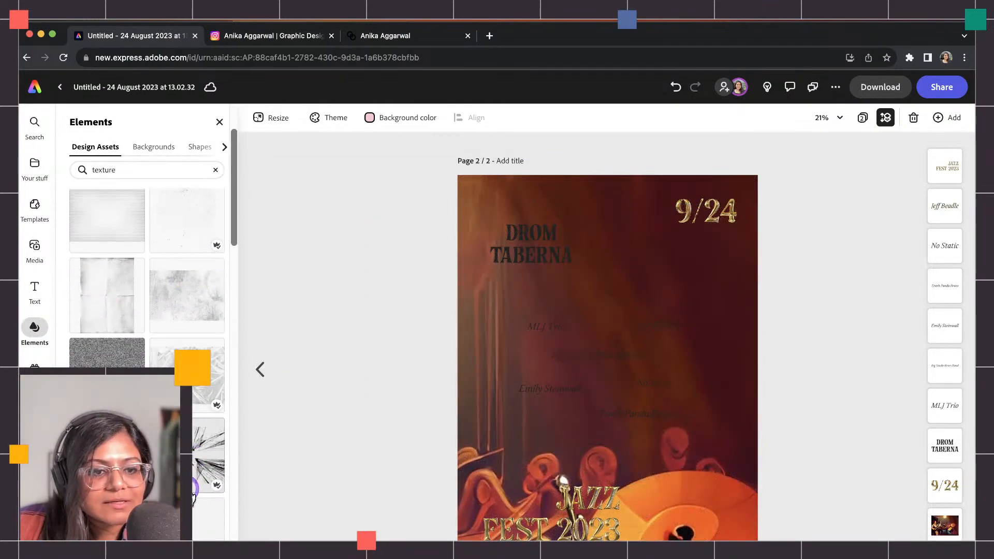
pyautogui.click(131, 167)
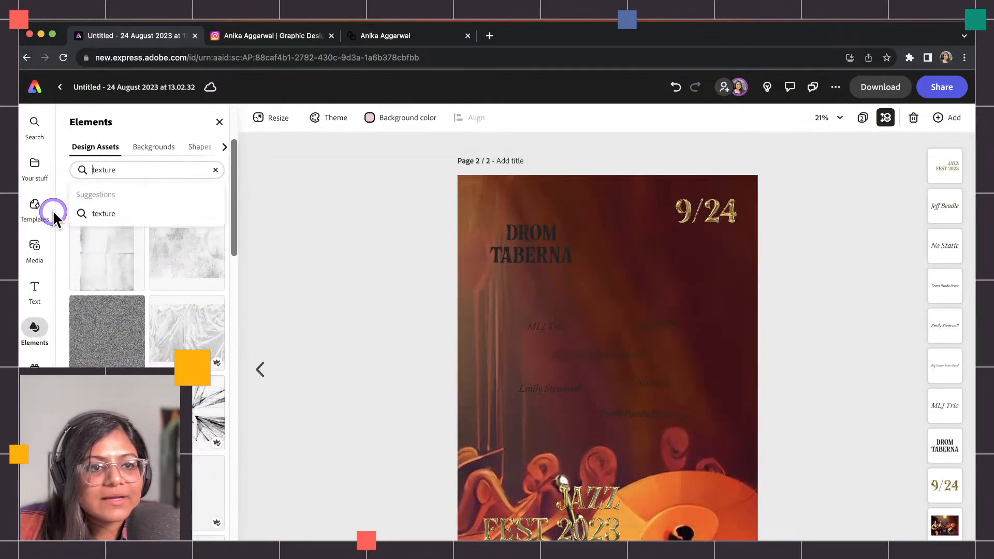
pyautogui.click(35, 267)
pyautogui.click(133, 239)
pyautogui.click(133, 225)
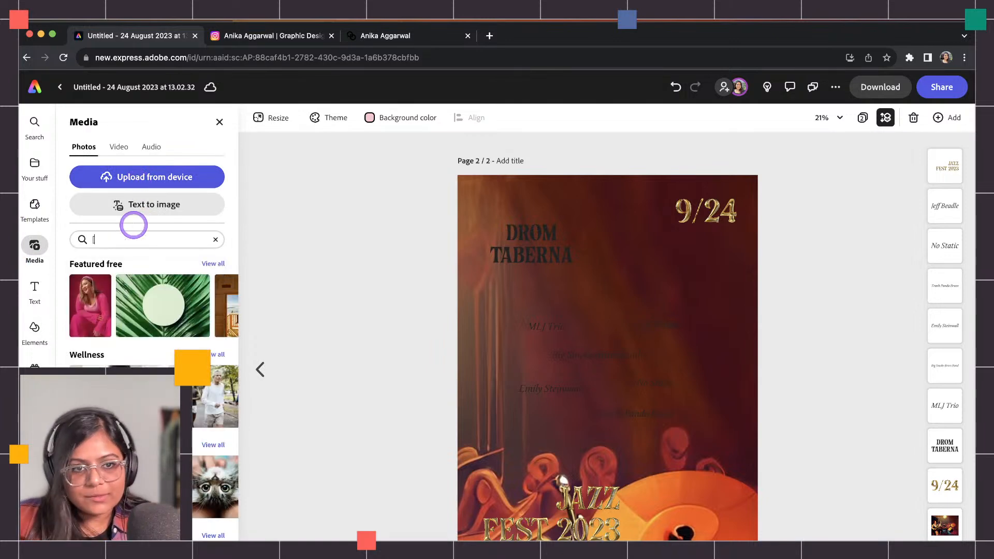
pyautogui.write('paper')
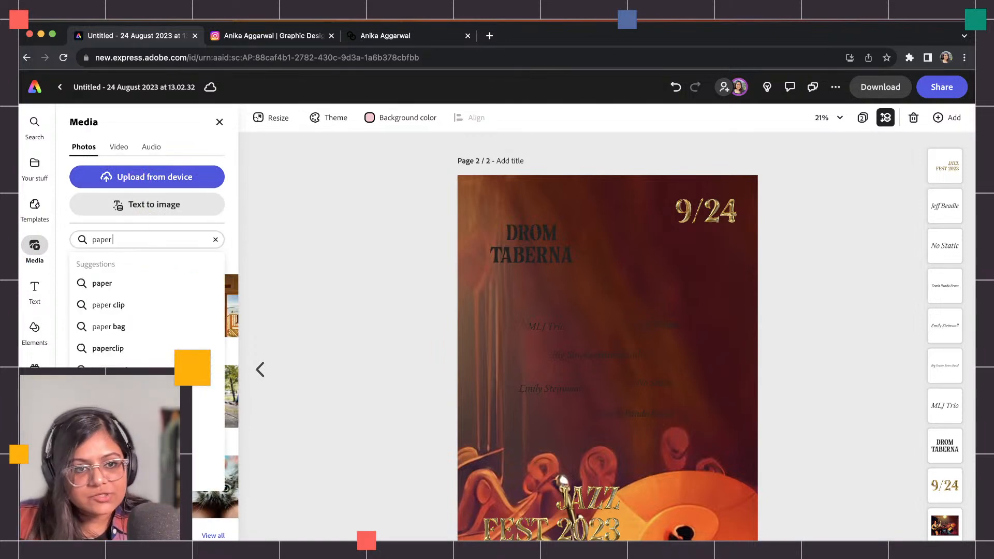
pyautogui.write(" texture'")
pyautogui.press('Return')
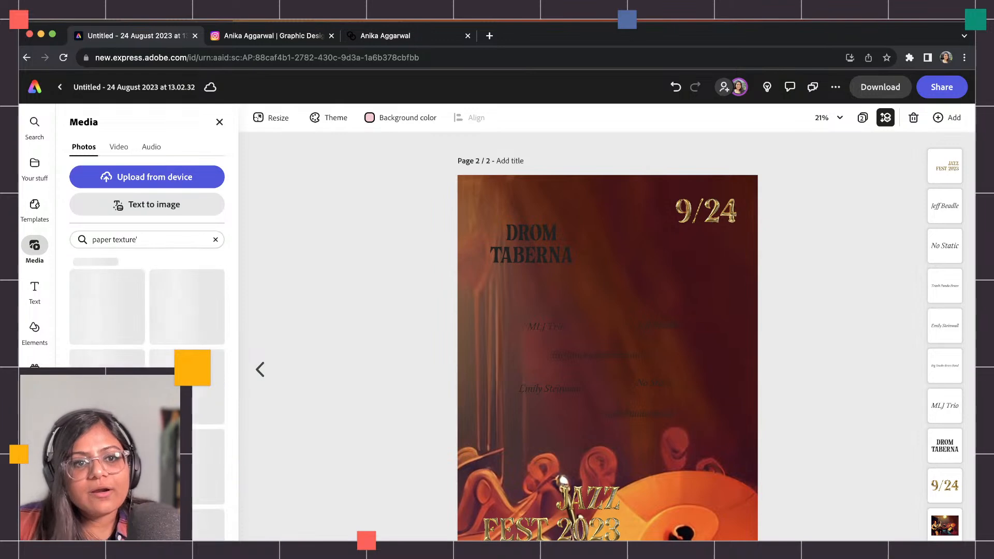
# Select all six band names, from MLJ Trio through Trash Panda Brass.
pyautogui.click(548, 326)
pyautogui.keyDown('shift'); pyautogui.click(653, 326); pyautogui.keyUp('shift')
pyautogui.keyDown('shift'); pyautogui.click(584, 356); pyautogui.keyUp('shift')
pyautogui.keyDown('shift'); pyautogui.click(569, 388); pyautogui.keyUp('shift')
pyautogui.keyDown('shift'); pyautogui.click(653, 382); pyautogui.keyUp('shift')
pyautogui.keyDown('shift'); pyautogui.click(647, 413); pyautogui.keyUp('shift')
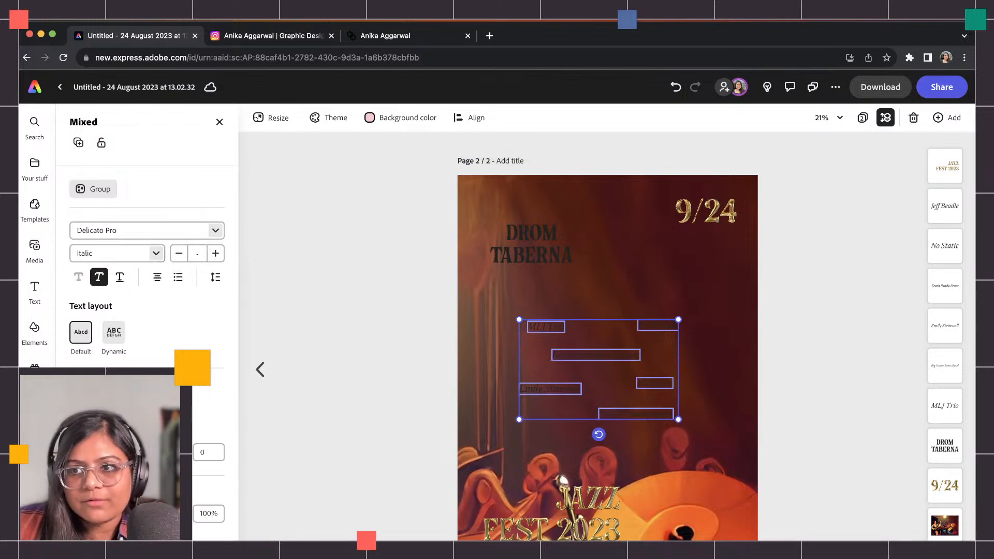
# Fill the band names with the gold sampled from FEST 2023 using the eyedropper.
pyautogui.click(81, 390)
pyautogui.click(217, 285)
pyautogui.click(219, 258)
pyautogui.click(505, 529)
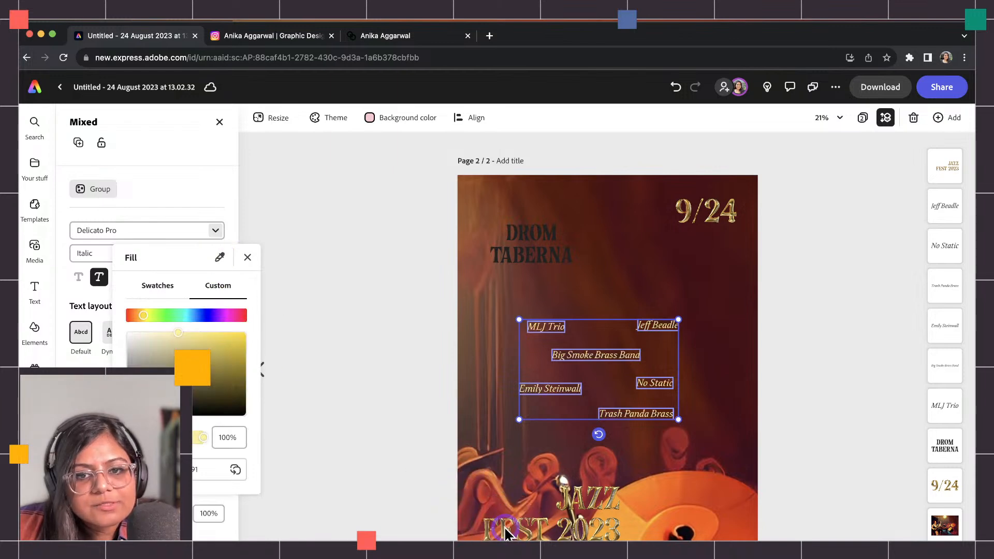
# Duplicate the gold JAZZ FEST 2023 title and retype it as DROM / TABERNA on two lines.
pyautogui.click(532, 240)
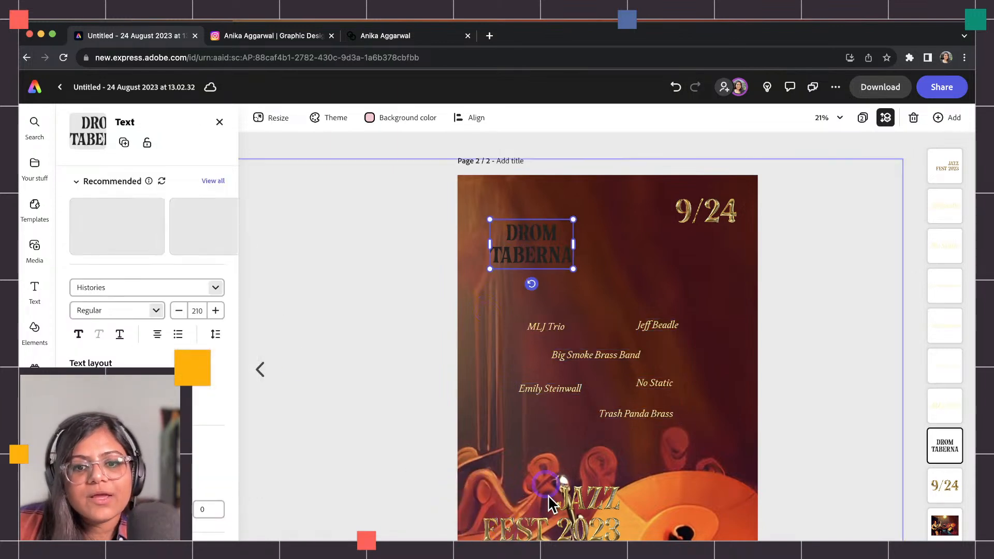
pyautogui.click(538, 525)
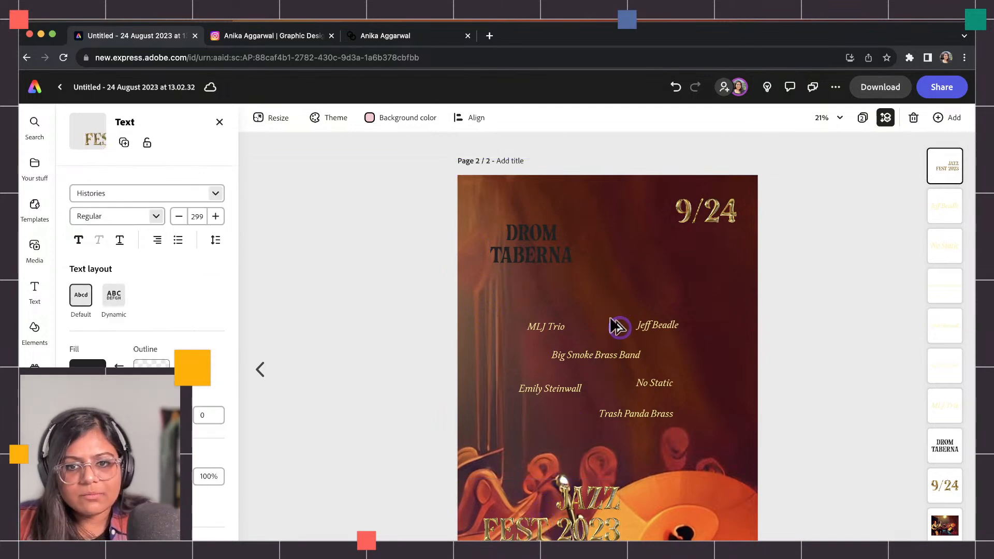
pyautogui.press('super+v')
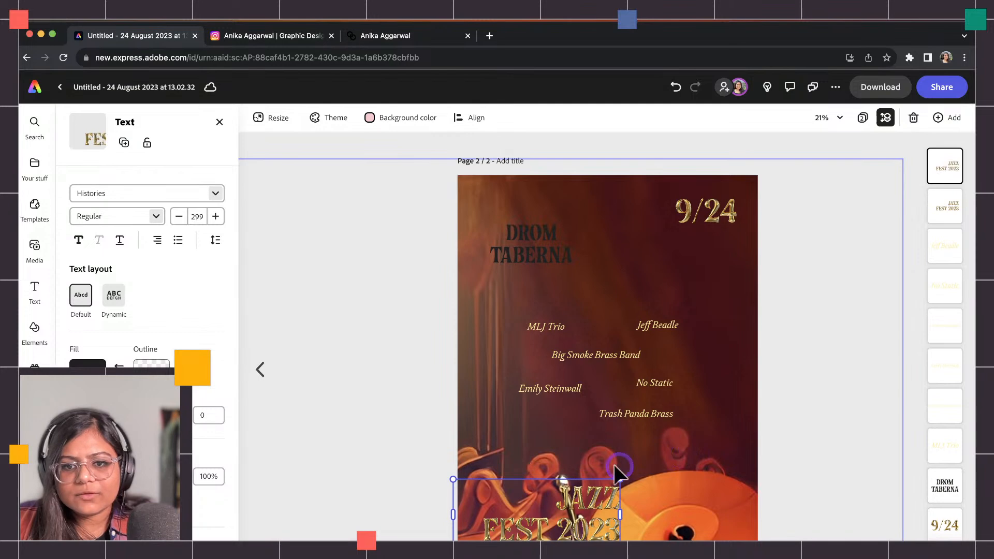
pyautogui.moveTo(616, 520); pyautogui.dragTo(671, 299)
pyautogui.doubleClick(671, 299)
pyautogui.press('BackSpace')
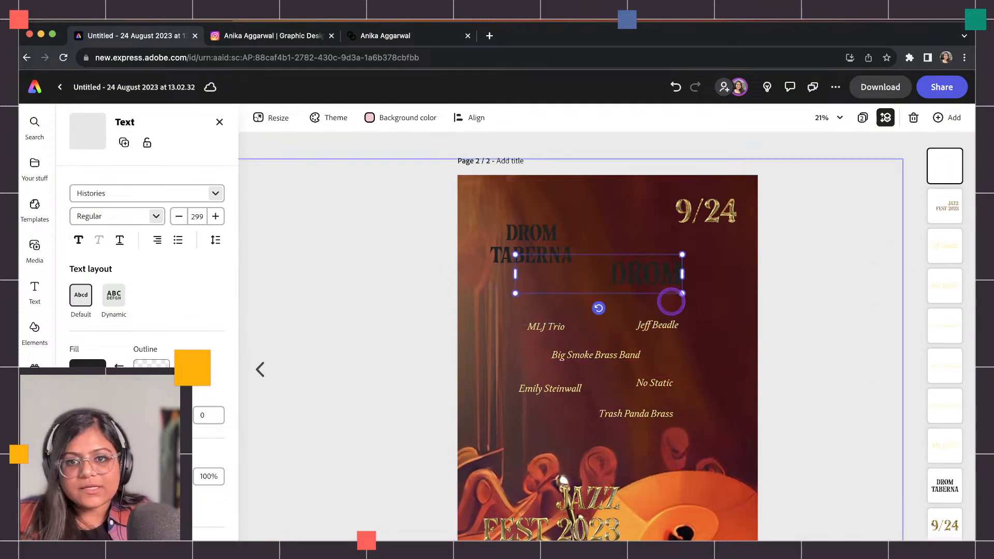
pyautogui.write('DROM')
pyautogui.press('Return')
pyautogui.write('TABERNA')
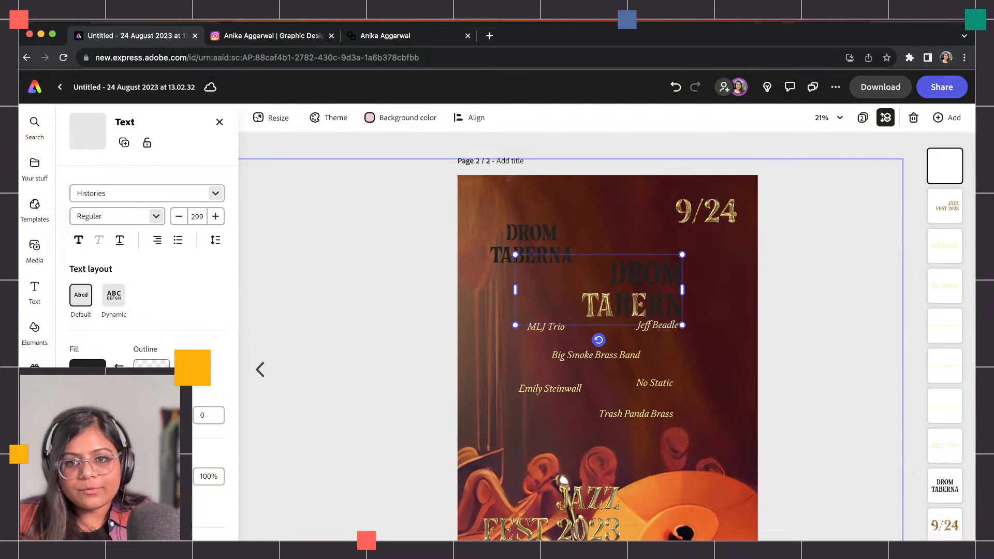
# Centre-align and shrink the gold DROM TABERNA, place it over the dark heading, and delete the old one.
pyautogui.click(550, 231)
pyautogui.click(643, 305)
pyautogui.click(156, 240)
pyautogui.click(157, 269)
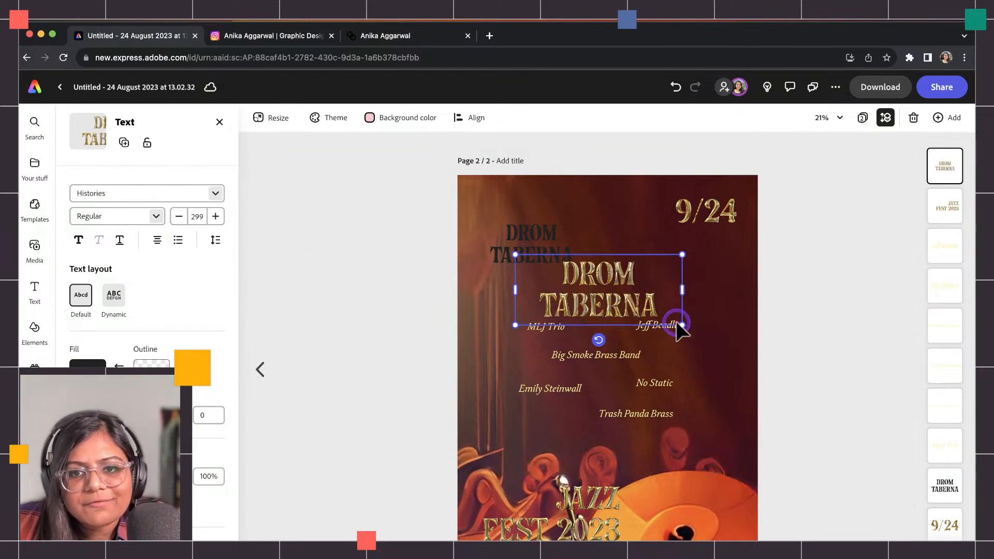
pyautogui.moveTo(679, 323); pyautogui.dragTo(623, 300)
pyautogui.moveTo(566, 288); pyautogui.dragTo(526, 255)
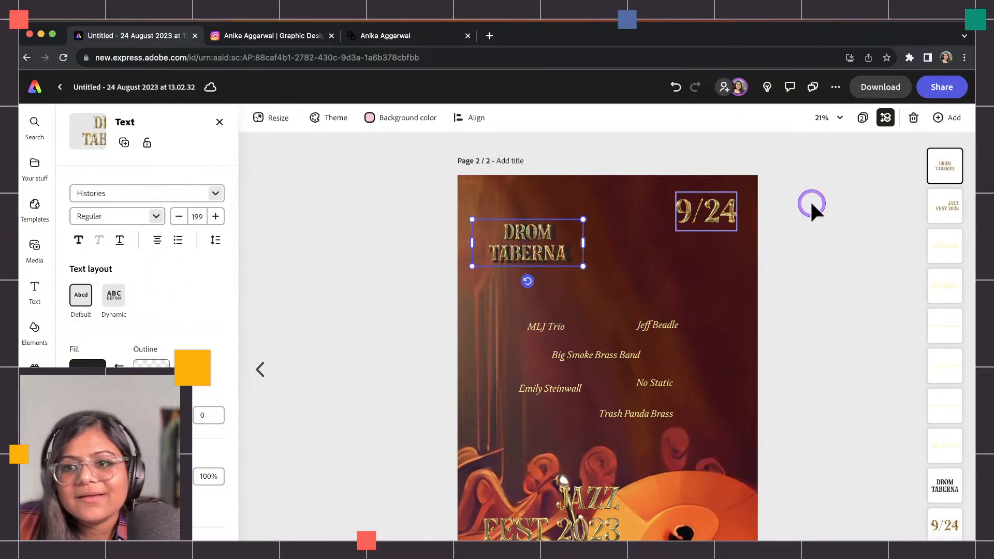
pyautogui.click(941, 484)
pyautogui.press('Delete')
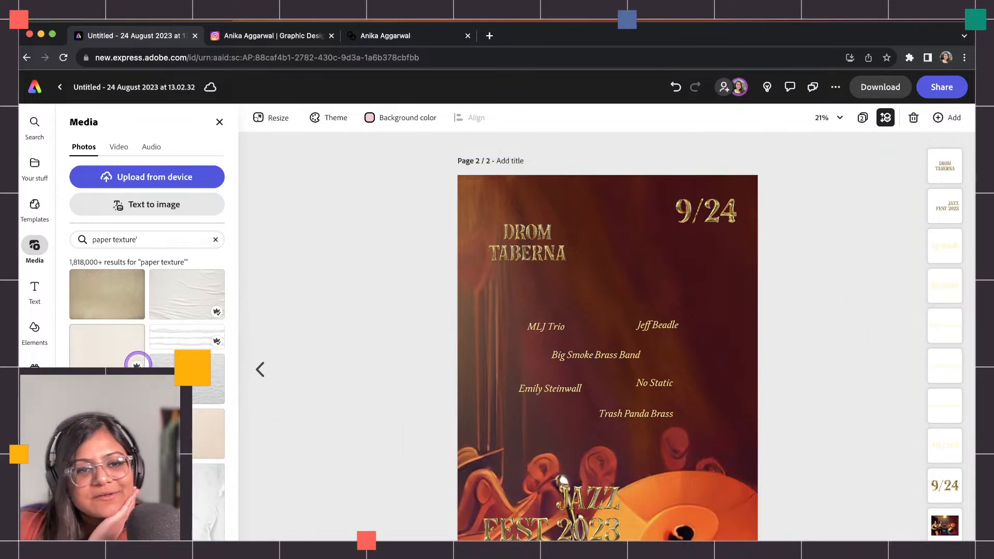
# Add the crumpled paper texture photo, rotate it sideways, and stretch it over the whole page.
pyautogui.scroll(-10, 137, 360)
pyautogui.scroll(-10, 146, 311)
pyautogui.scroll(-5, 147, 362)
pyautogui.scroll(-5, 147, 311)
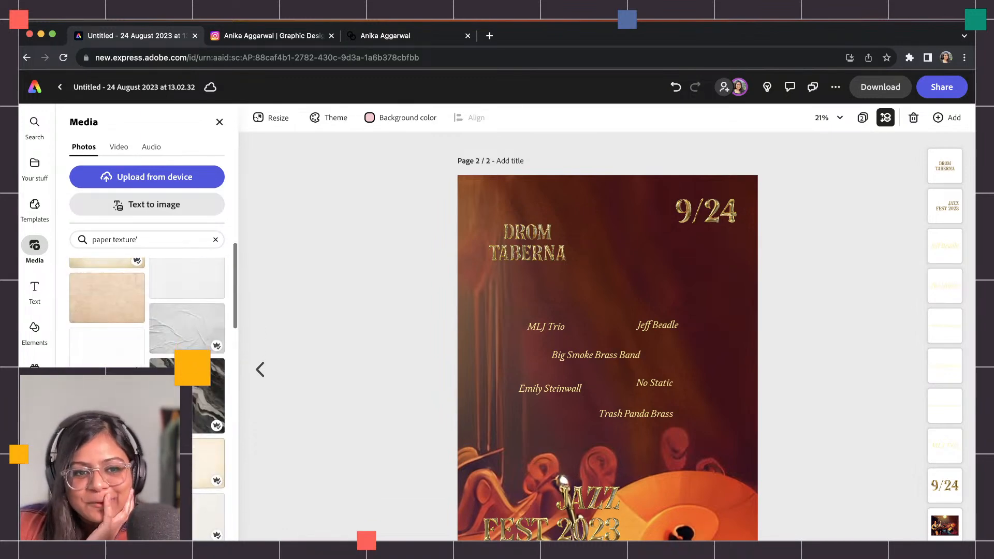
pyautogui.scroll(-3, 147, 310)
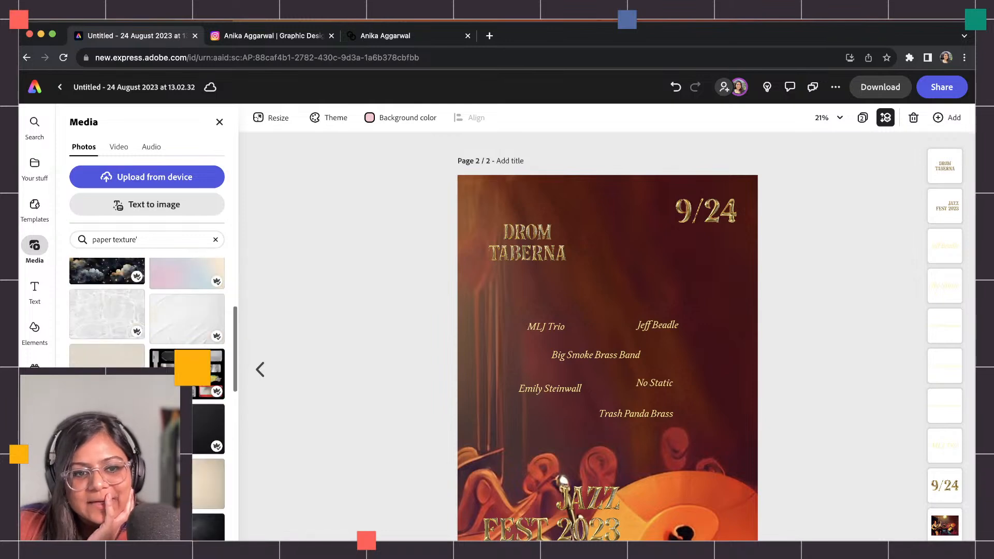
pyautogui.scroll(-3, 147, 310)
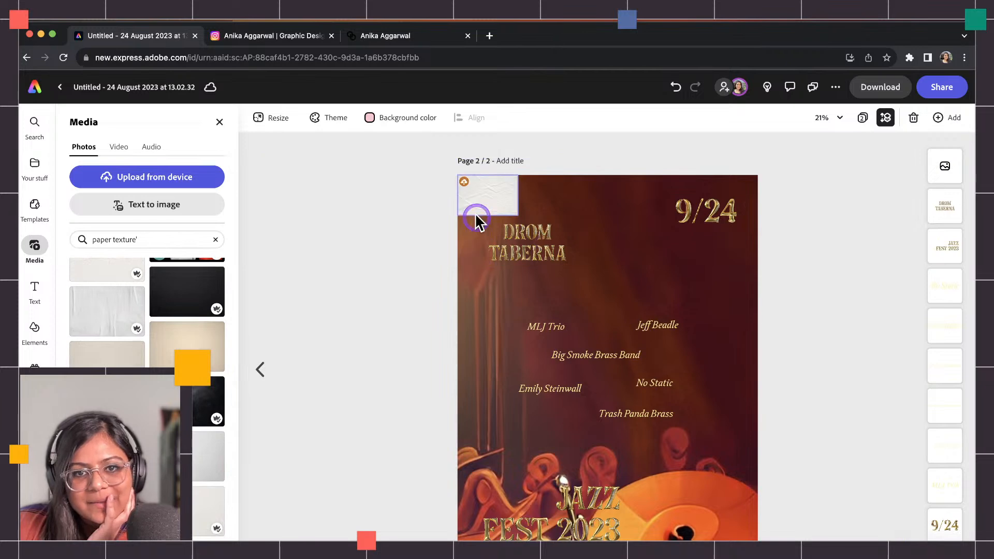
pyautogui.click(474, 212)
pyautogui.moveTo(488, 231); pyautogui.dragTo(551, 200)
pyautogui.moveTo(481, 212); pyautogui.dragTo(821, 541)
pyautogui.moveTo(668, 383); pyautogui.dragTo(658, 274)
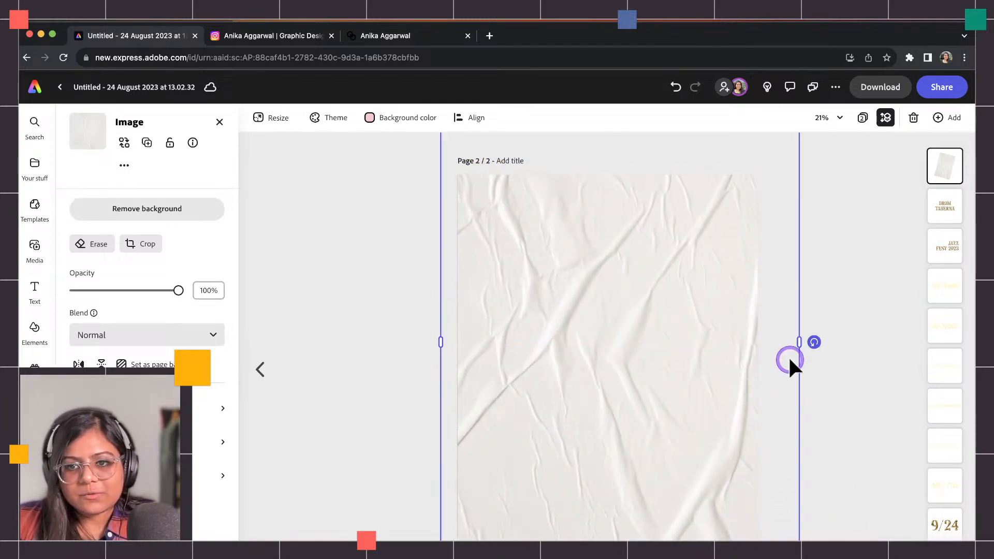
pyautogui.moveTo(795, 354); pyautogui.dragTo(561, 222)
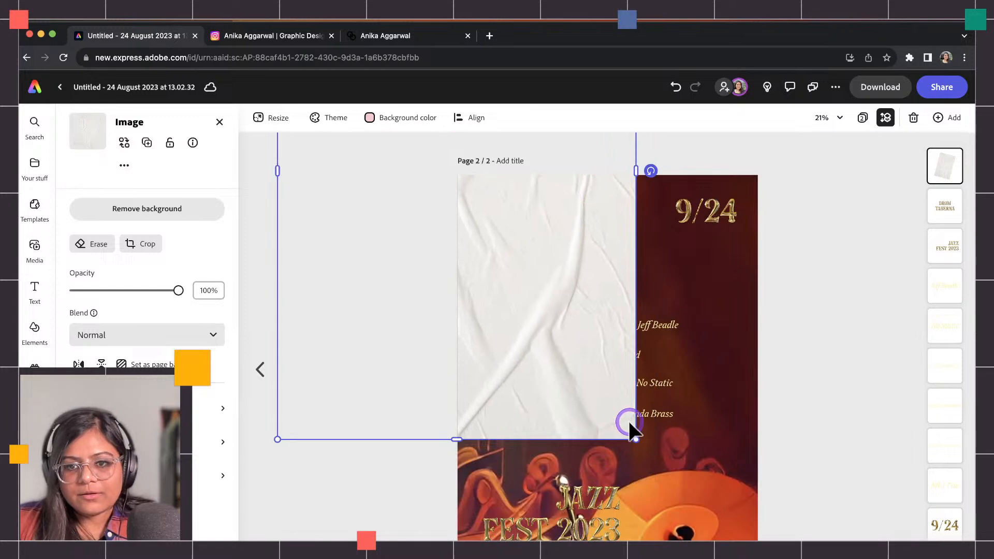
pyautogui.moveTo(636, 439); pyautogui.dragTo(713, 450)
# Set the paper texture's blend mode to Multiply and move its layer down the stack.
pyautogui.click(202, 334)
pyautogui.click(129, 381)
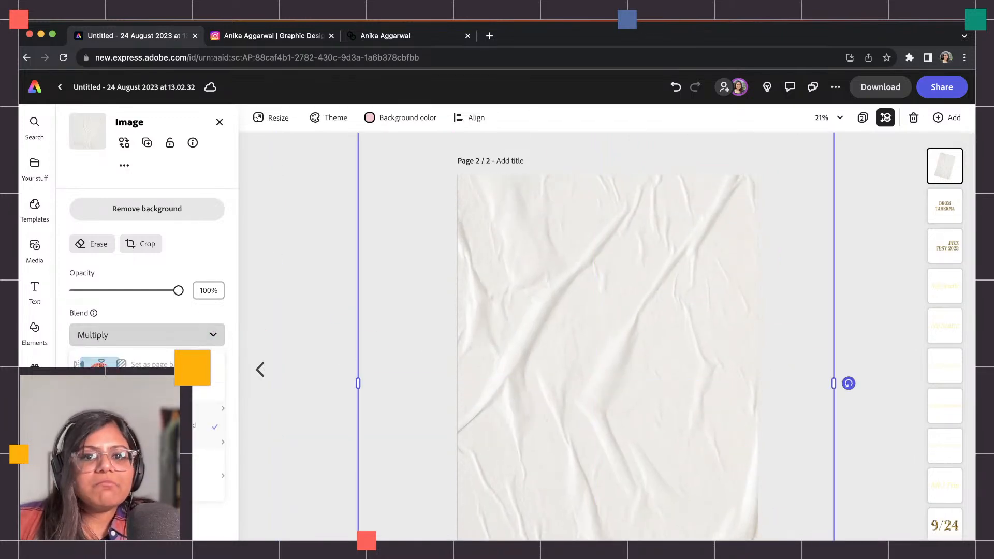
pyautogui.click(275, 397)
pyautogui.moveTo(937, 177); pyautogui.dragTo(940, 493)
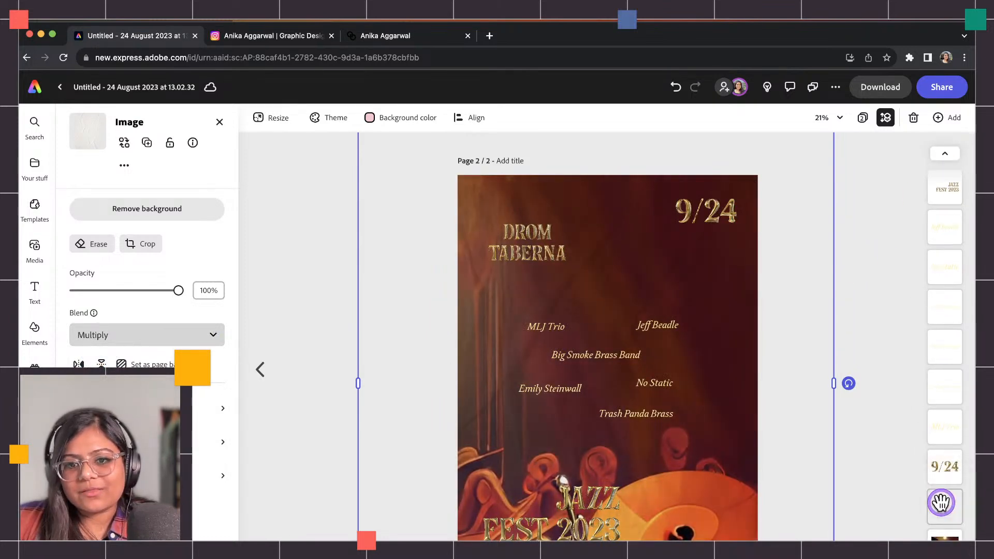
pyautogui.click(857, 278)
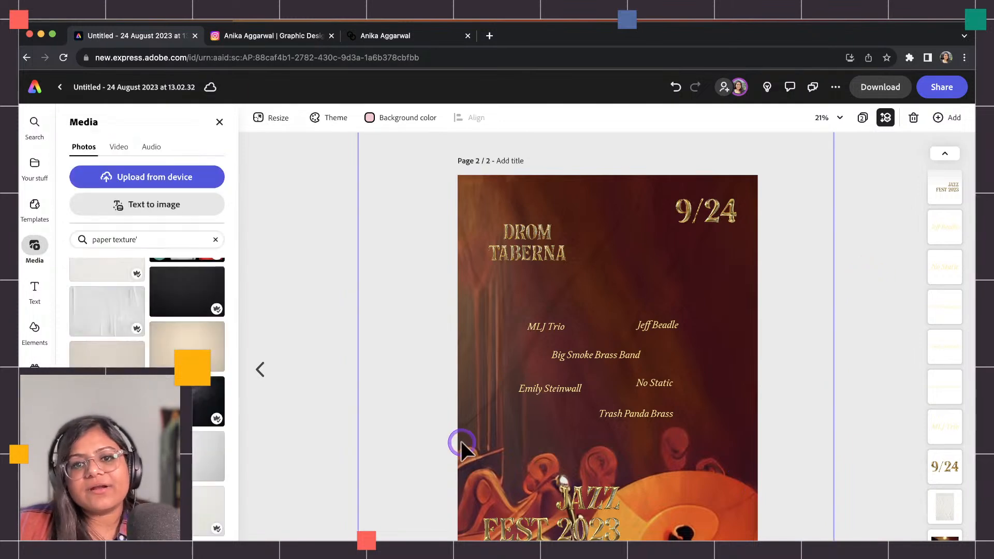
# Nudge the 9/24 date slightly lower.
pyautogui.moveTo(703, 214); pyautogui.dragTo(707, 225)
pyautogui.click(803, 330)
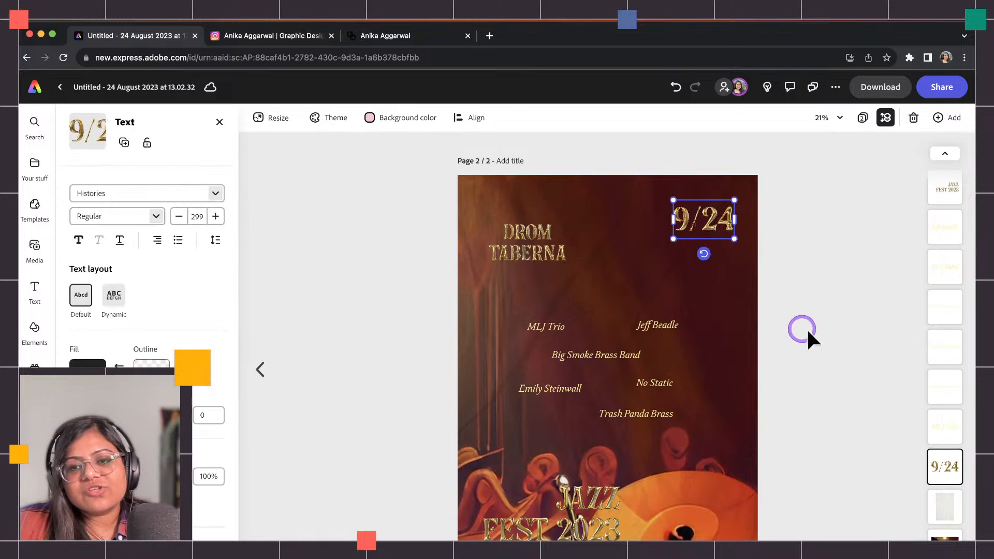
pyautogui.click(595, 511)
# Search Elements for 'gradient' and place the wavy-lines graphic, enlarged, at the poster's top.
pyautogui.click(26, 329)
pyautogui.click(120, 177)
pyautogui.write('gradient')
pyautogui.press('Return')
pyautogui.scroll(-3, 144, 267)
pyautogui.scroll(3, 121, 284)
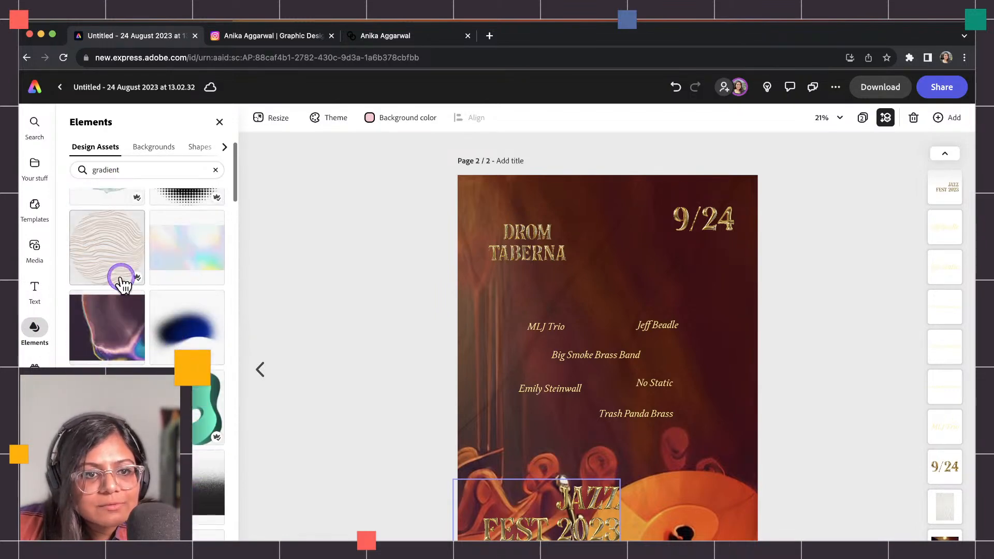
pyautogui.click(122, 283)
pyautogui.moveTo(594, 379)
pyautogui.mouseDown()
pyautogui.moveTo(588, 215)
pyautogui.moveTo(604, 183)
pyautogui.moveTo(702, 251)
pyautogui.mouseUp()
pyautogui.moveTo(635, 198); pyautogui.dragTo(599, 147)
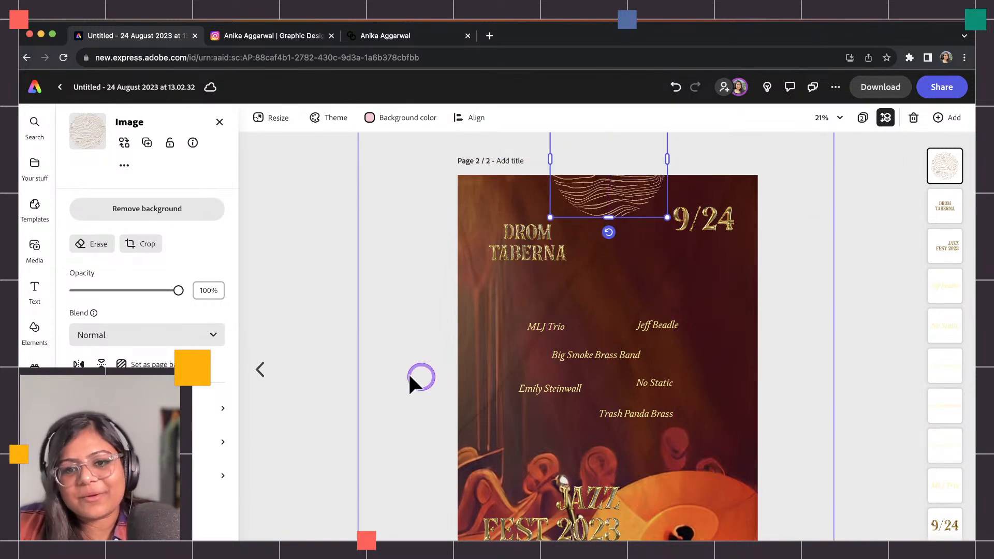
# Add the colourful gradient image, rotate it -90°, and stretch it over the whole page.
pyautogui.click(34, 331)
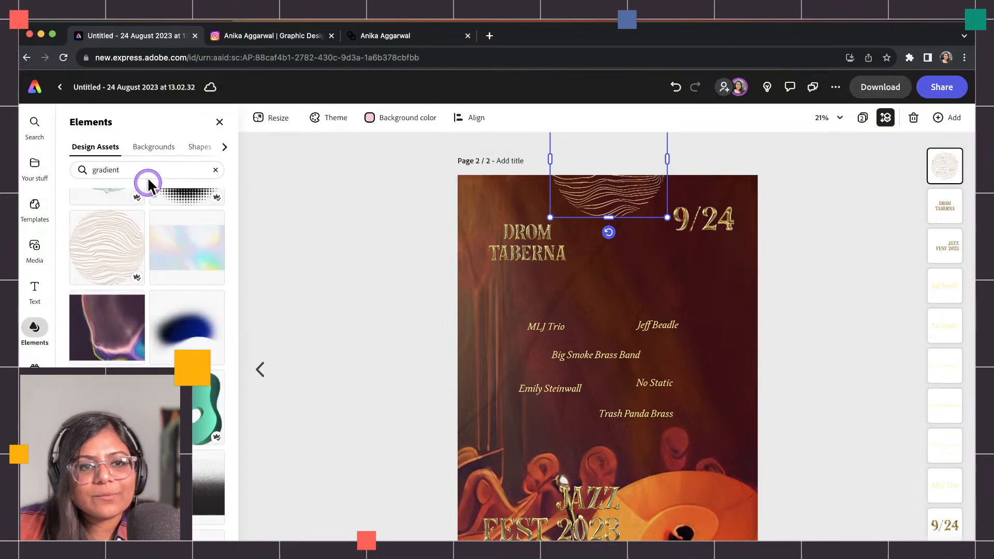
pyautogui.click(156, 204)
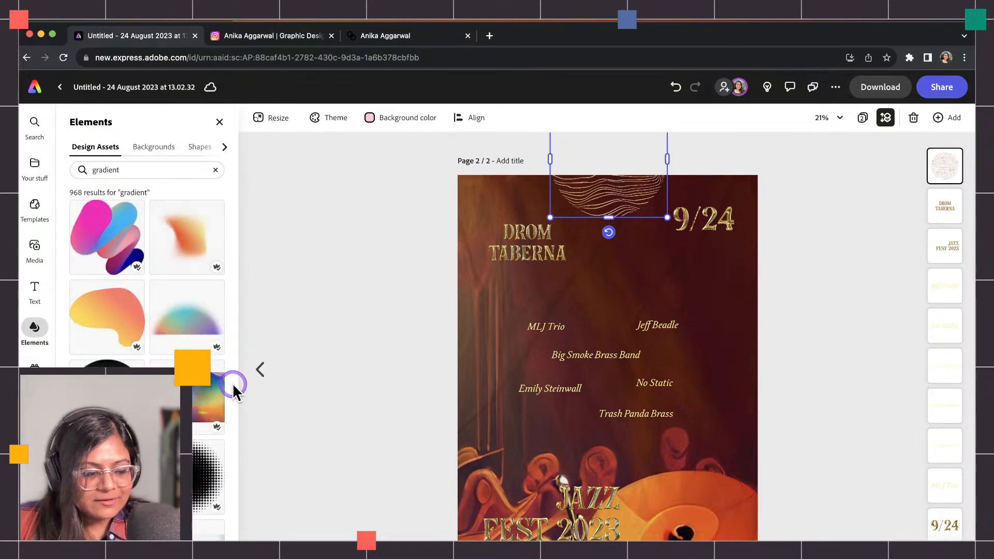
pyautogui.scroll(-5, 197, 470)
pyautogui.scroll(-15, 194, 489)
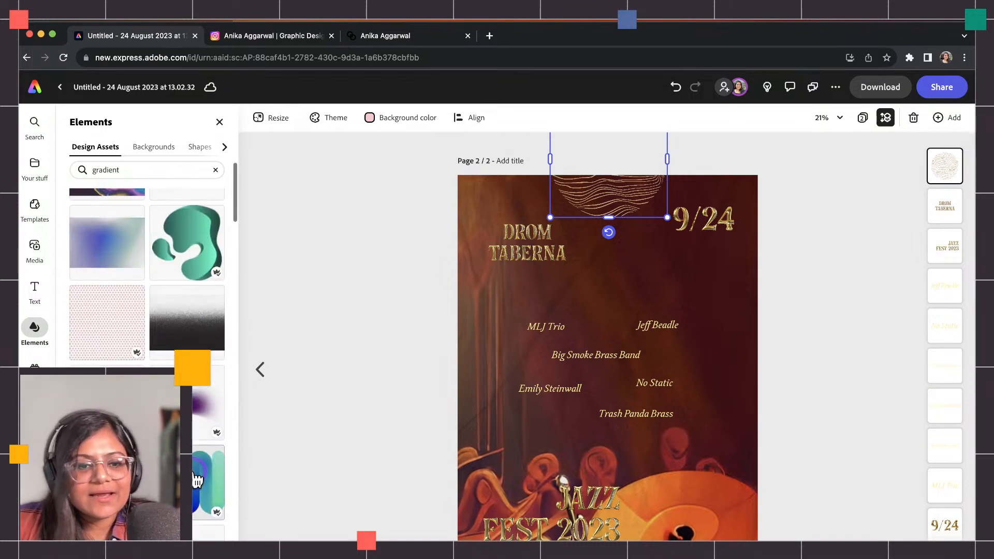
pyautogui.scroll(-15, 196, 481)
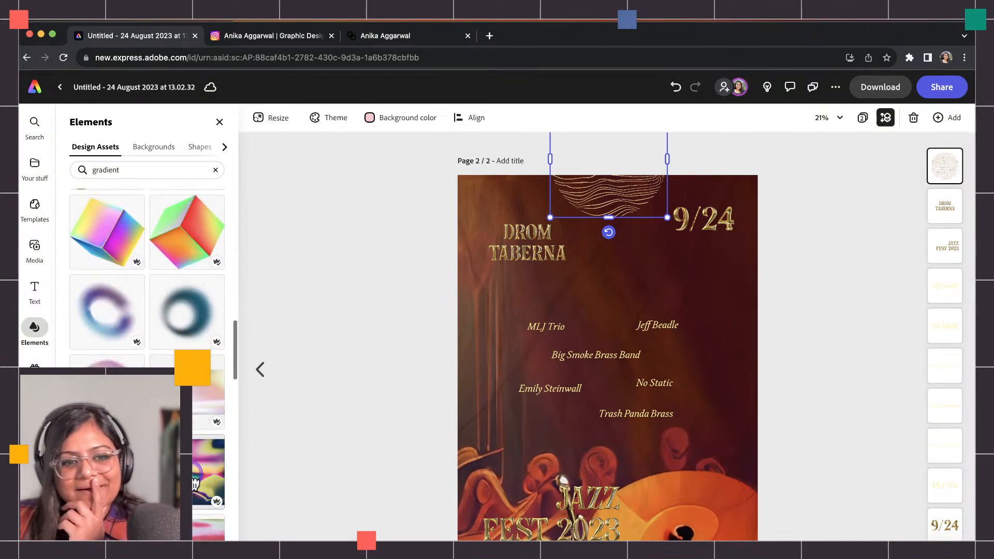
pyautogui.scroll(-15, 196, 486)
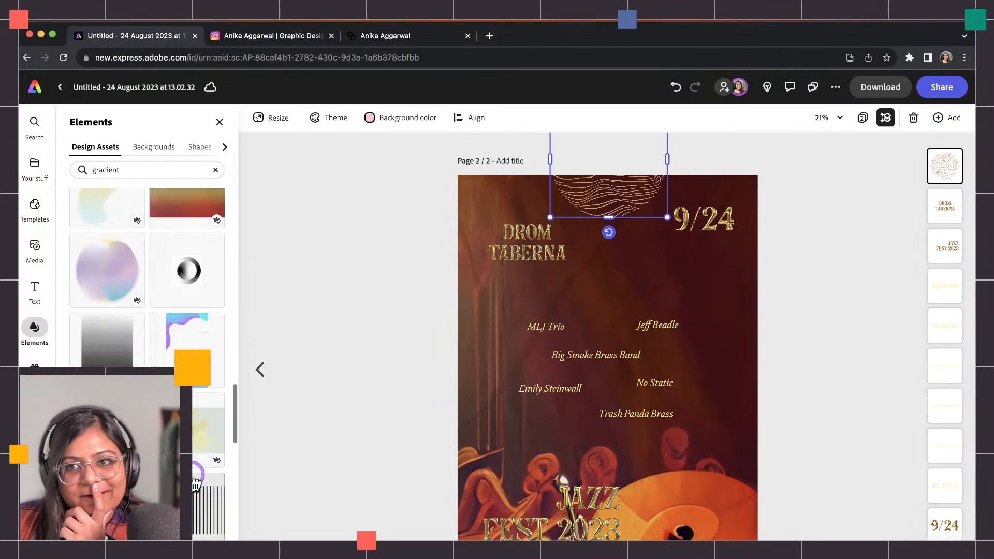
pyautogui.scroll(-3, 195, 485)
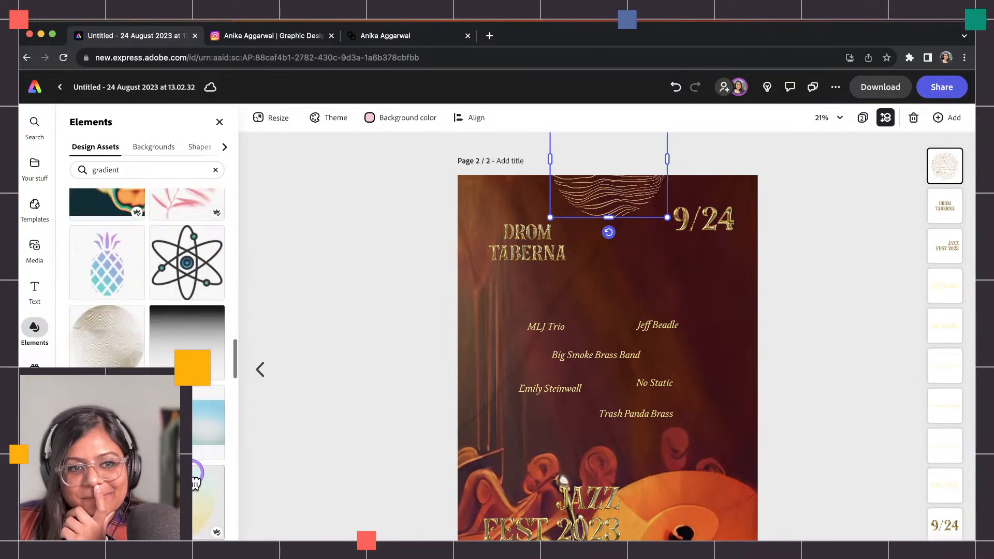
pyautogui.scroll(5, 195, 476)
pyautogui.click(124, 482)
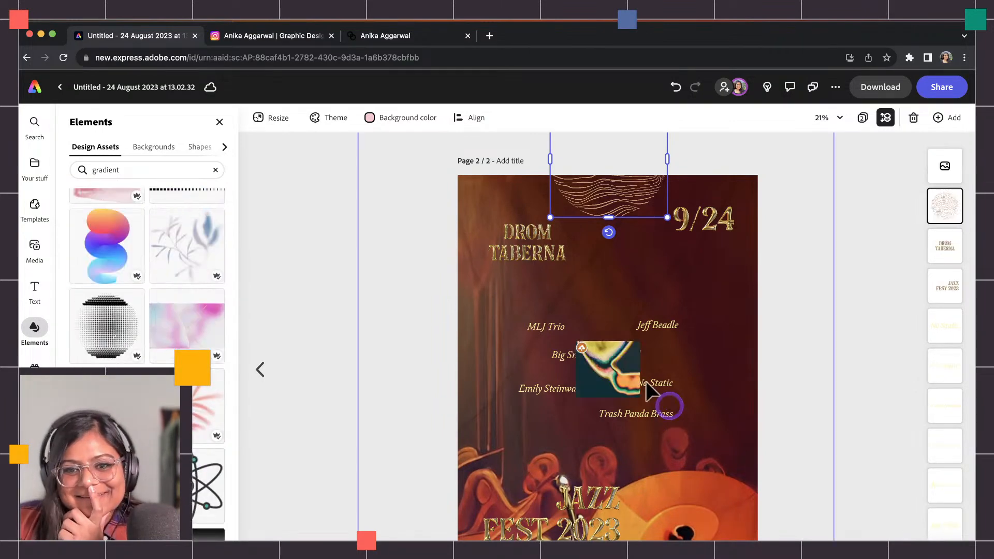
pyautogui.moveTo(609, 412); pyautogui.dragTo(675, 362)
pyautogui.moveTo(611, 373); pyautogui.dragTo(841, 558)
pyautogui.moveTo(687, 364); pyautogui.dragTo(680, 345)
# Move the gradient layer to the bottom, blend it with Multiply at about half opacity, and test a horizontal flip.
pyautogui.moveTo(938, 178); pyautogui.dragTo(945, 504)
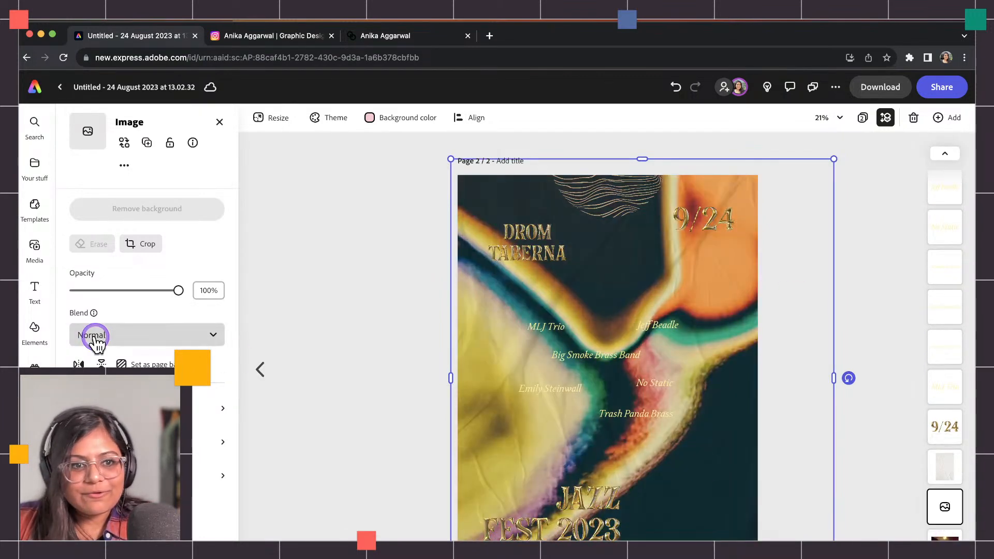
pyautogui.moveTo(112, 291); pyautogui.dragTo(76, 291)
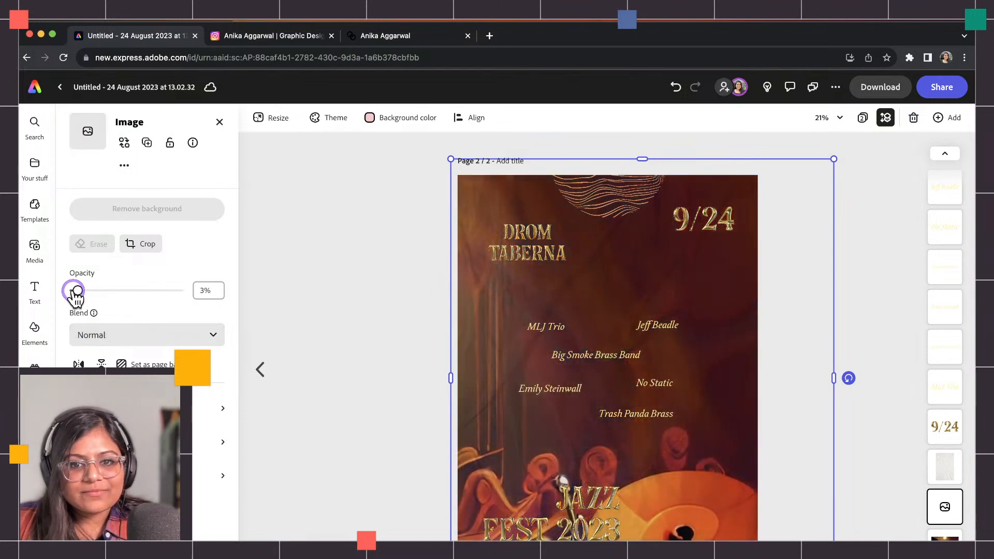
pyautogui.click(117, 334)
pyautogui.click(99, 363)
pyautogui.moveTo(86, 291); pyautogui.dragTo(159, 291)
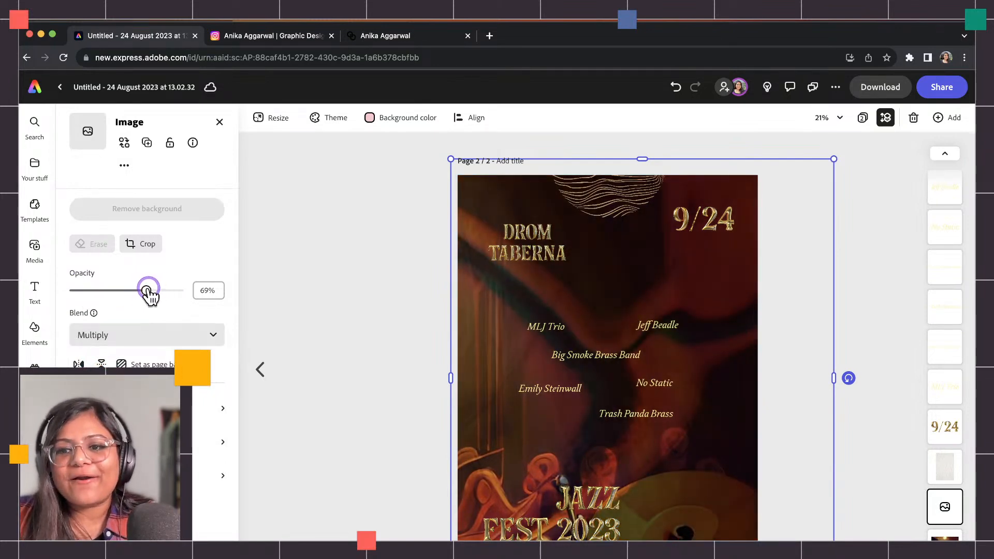
pyautogui.click(78, 364)
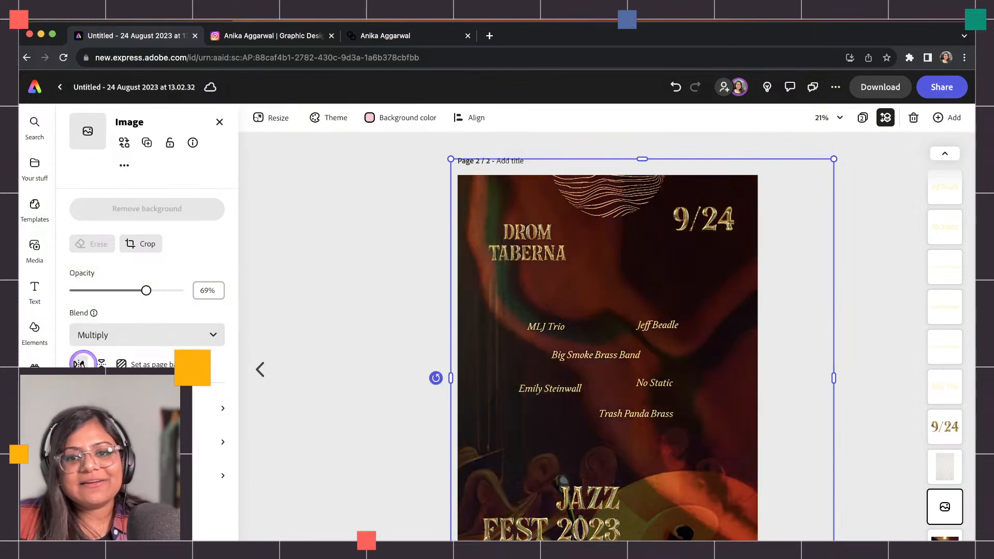
pyautogui.click(79, 364)
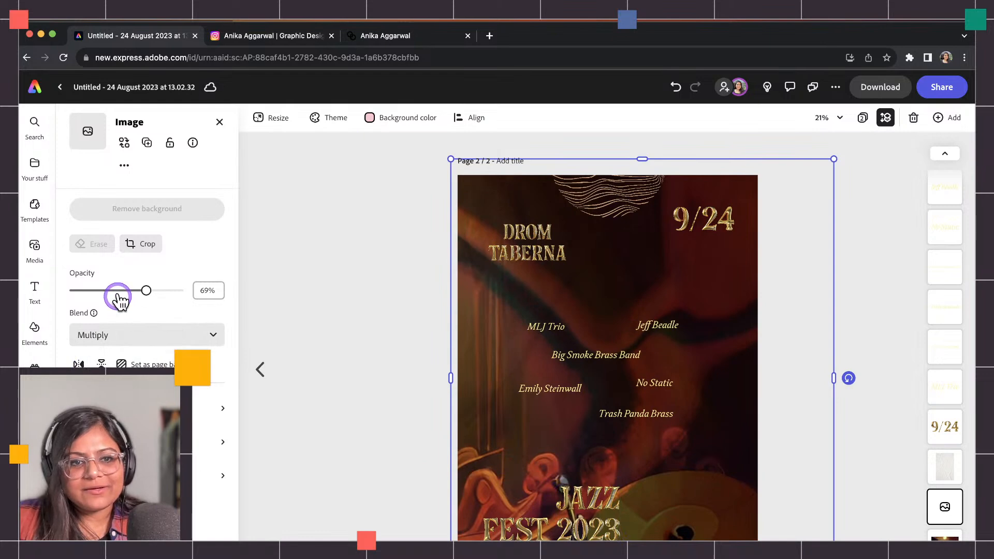
pyautogui.moveTo(114, 292); pyautogui.dragTo(111, 294)
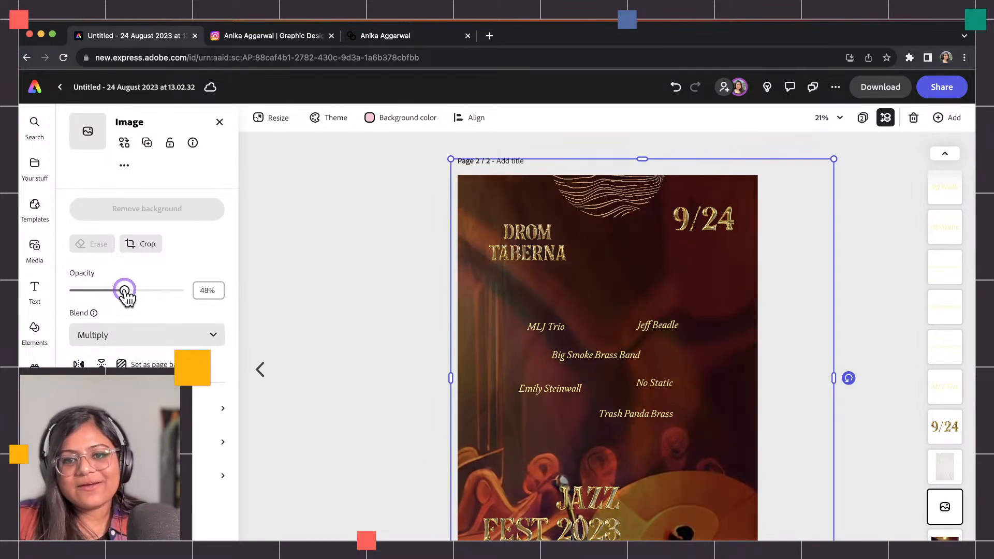
pyautogui.moveTo(692, 503); pyautogui.dragTo(624, 444)
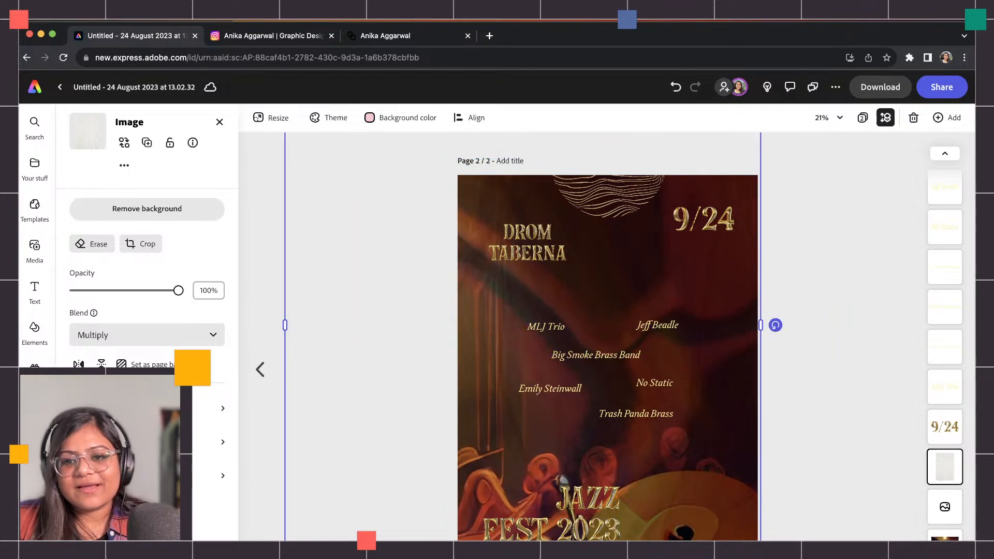
# Zoom out and enlarge the paper texture past the page edges.
pyautogui.press('super+minus')
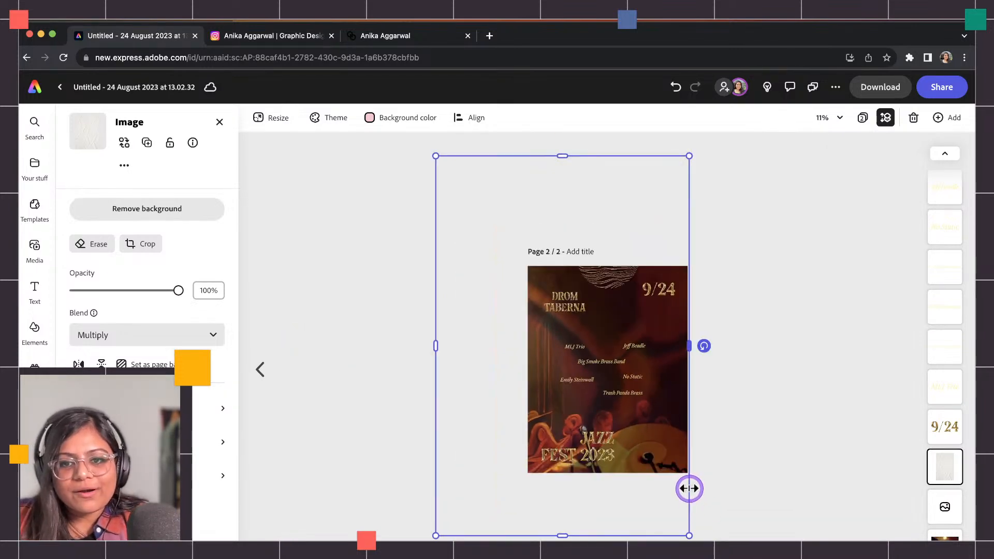
pyautogui.moveTo(690, 532); pyautogui.dragTo(747, 557)
pyautogui.moveTo(658, 444); pyautogui.dragTo(629, 413)
pyautogui.scroll(-1, 628, 413)
pyautogui.scroll(5, 628, 412)
pyautogui.scroll(-4, 644, 400)
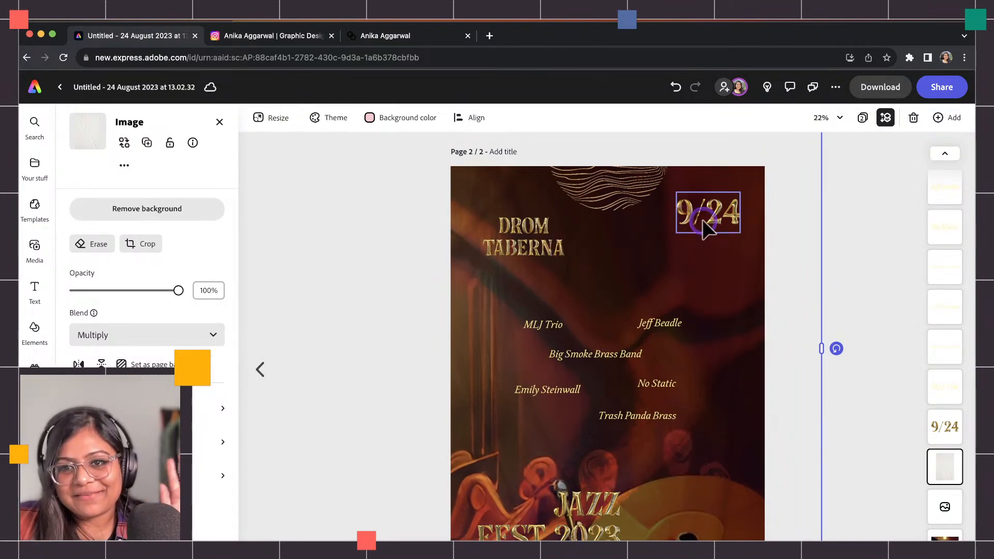
pyautogui.click(620, 204)
pyautogui.click(134, 475)
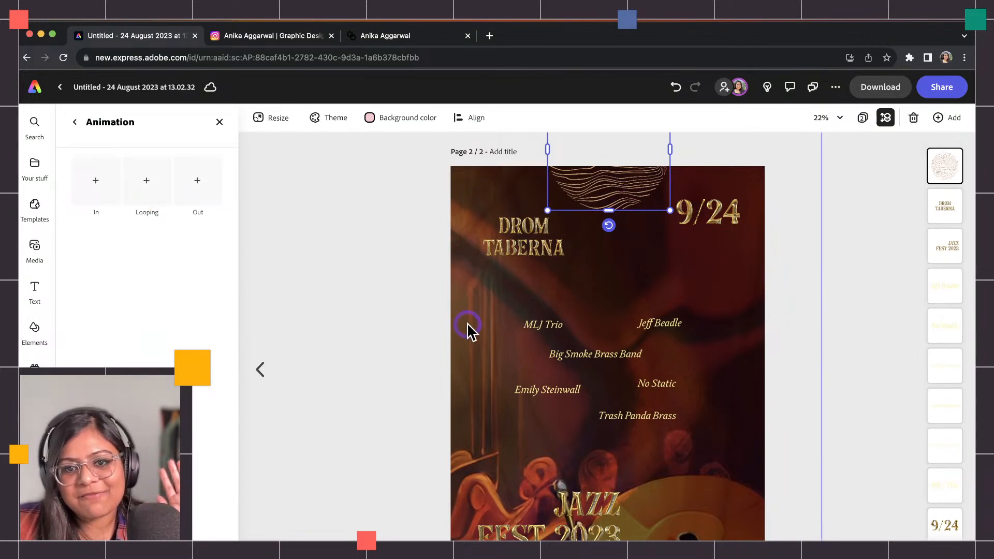
pyautogui.click(543, 391)
pyautogui.click(663, 323)
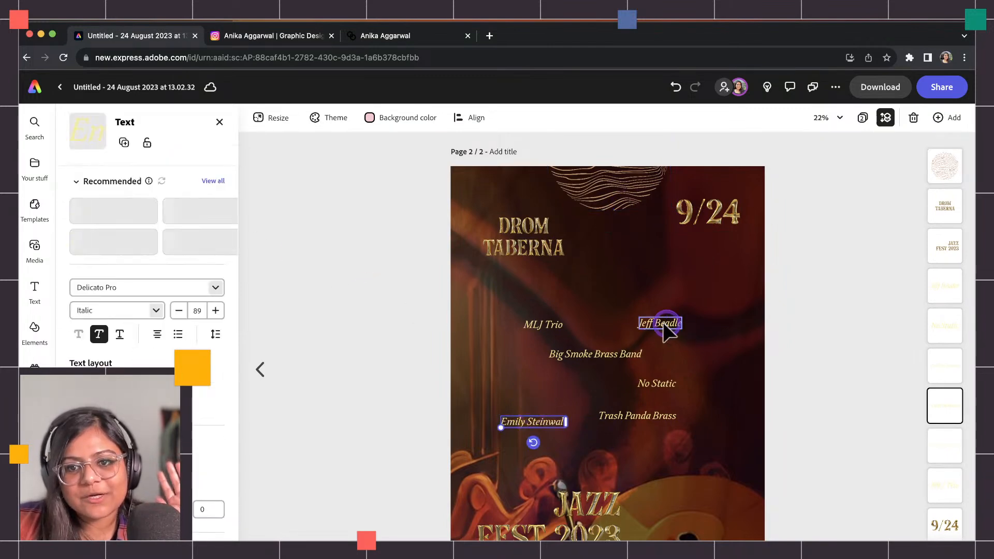
pyautogui.moveTo(665, 322); pyautogui.dragTo(694, 310)
pyautogui.moveTo(672, 385); pyautogui.dragTo(688, 384)
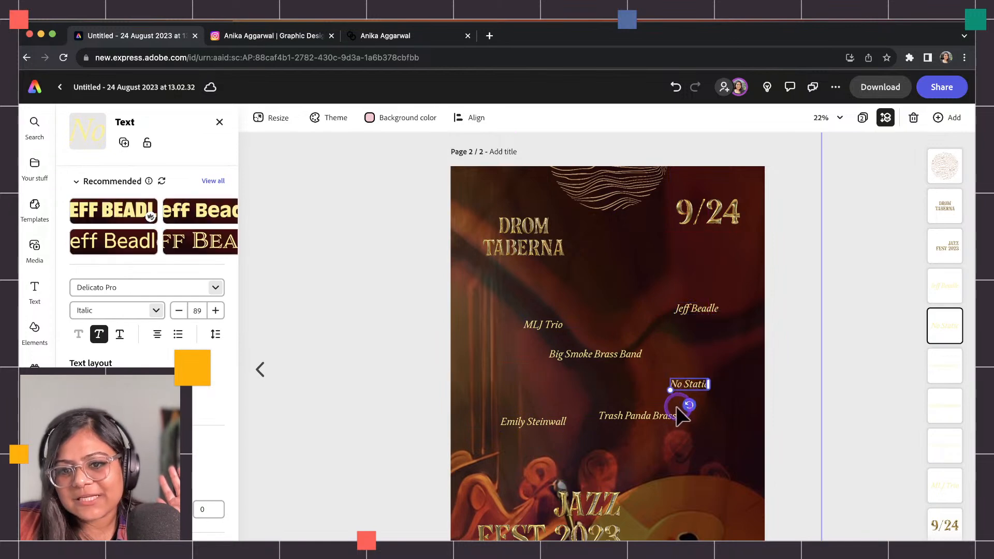
pyautogui.moveTo(670, 420); pyautogui.dragTo(722, 436)
pyautogui.moveTo(596, 354); pyautogui.dragTo(590, 370)
pyautogui.click(538, 326)
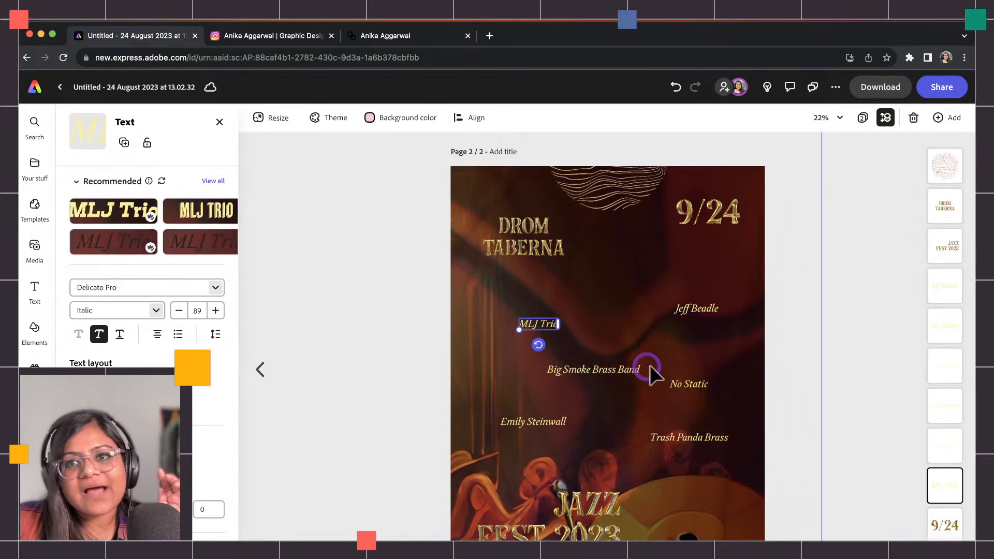
pyautogui.click(503, 538)
pyautogui.scroll(-4, 155, 455)
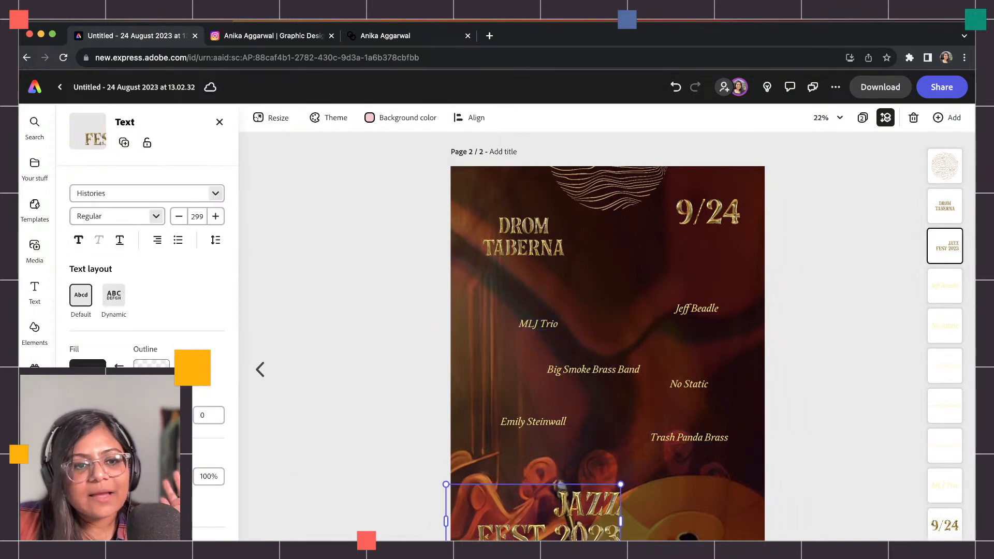
# Give the JAZZ FEST 2023 title a Slide in entrance animation.
pyautogui.click(155, 514)
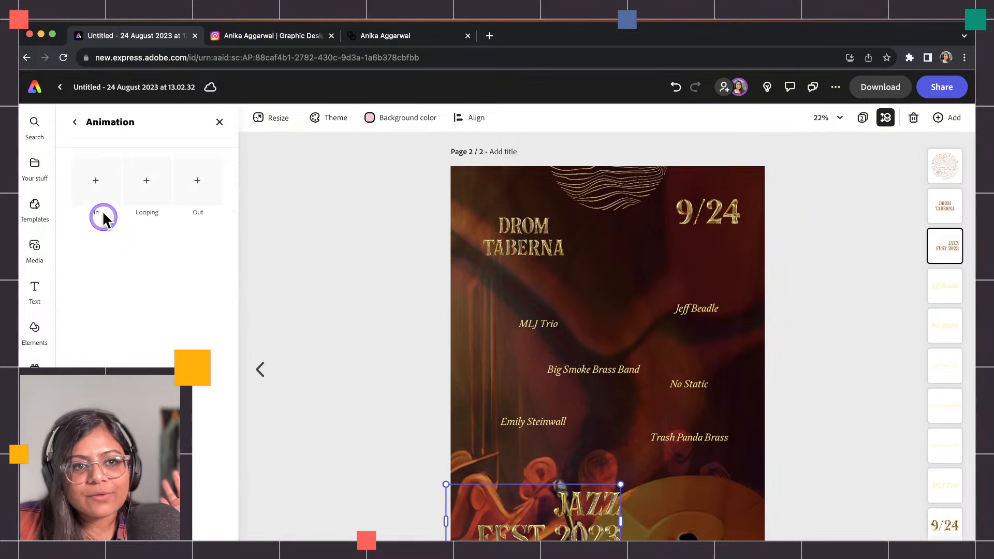
pyautogui.click(95, 189)
pyautogui.click(89, 347)
pyautogui.click(389, 348)
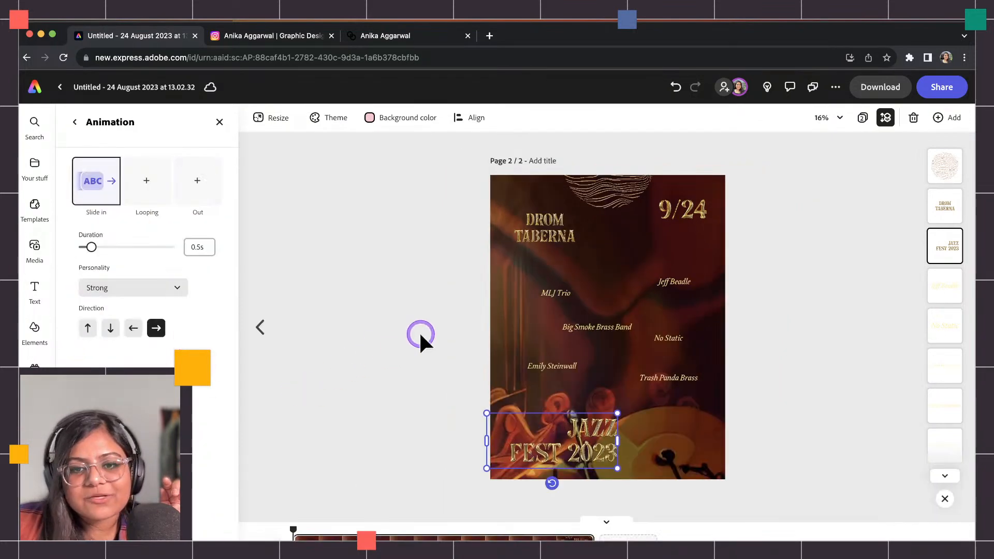
# Apply the Drop entrance animation to the 9/24 date text.
pyautogui.click(675, 217)
pyautogui.click(205, 324)
pyautogui.scroll(-3, 113, 445)
pyautogui.click(103, 510)
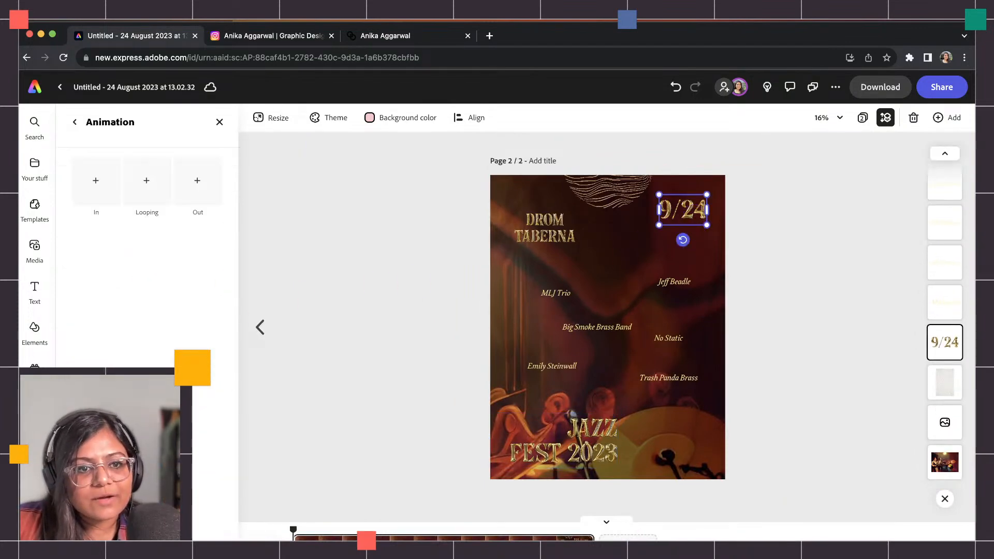
pyautogui.click(85, 204)
pyautogui.click(181, 187)
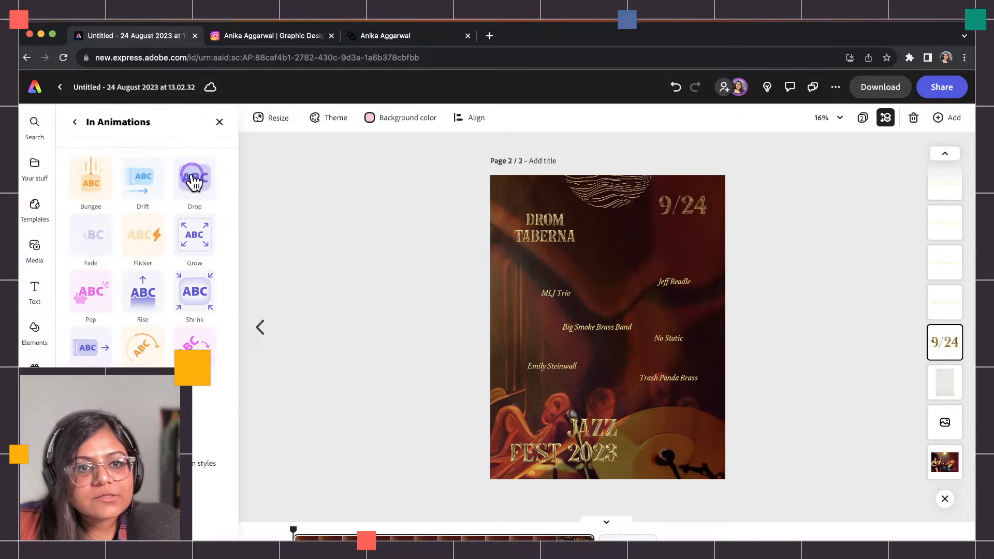
# Preview Drift, Shrink and Grow on the wavy-line graphic, then settle on the Drop entrance.
pyautogui.click(551, 234)
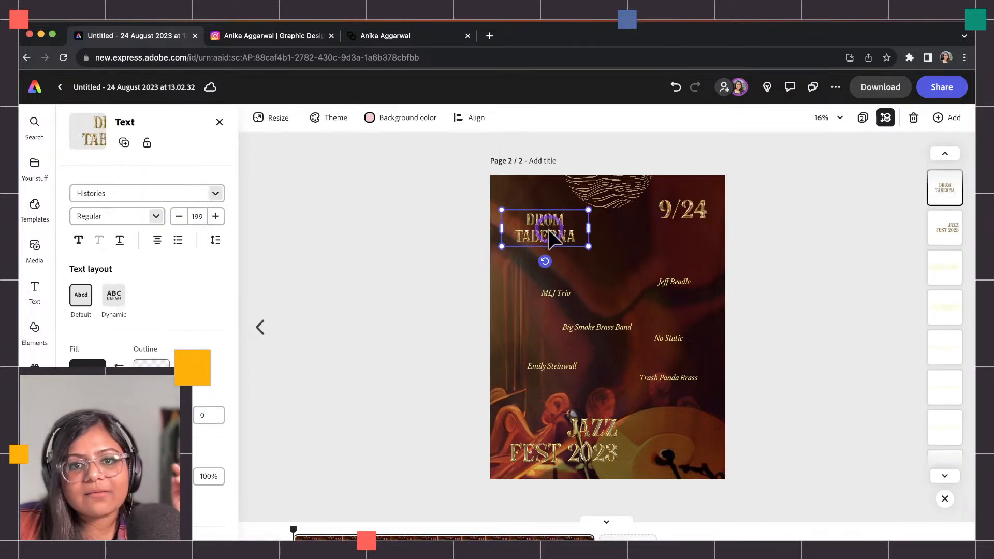
pyautogui.click(618, 197)
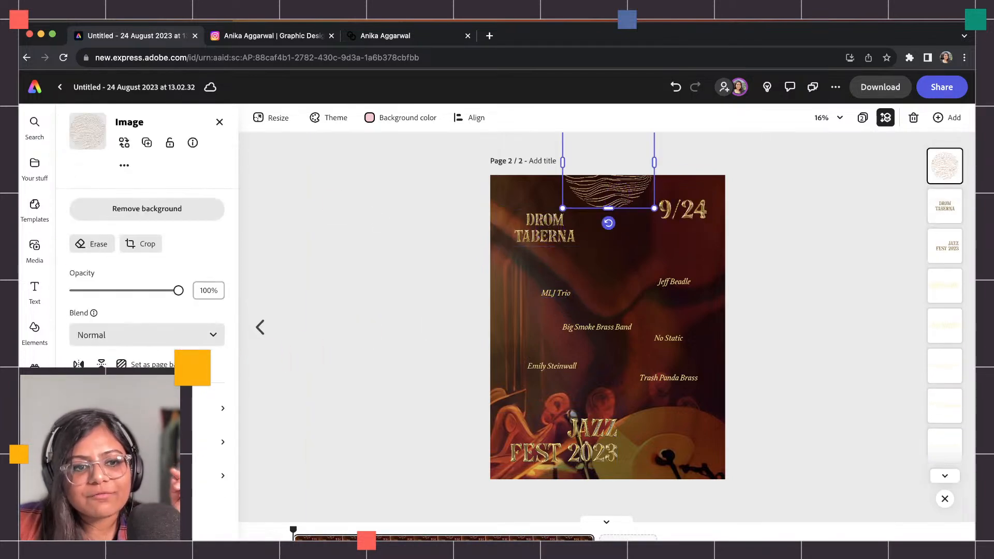
pyautogui.click(125, 476)
pyautogui.click(91, 189)
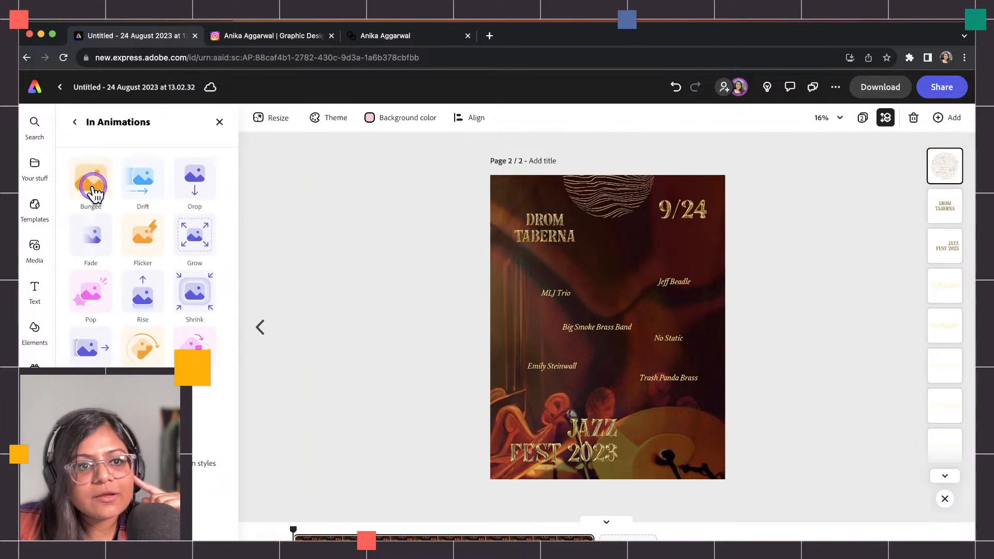
pyautogui.click(138, 181)
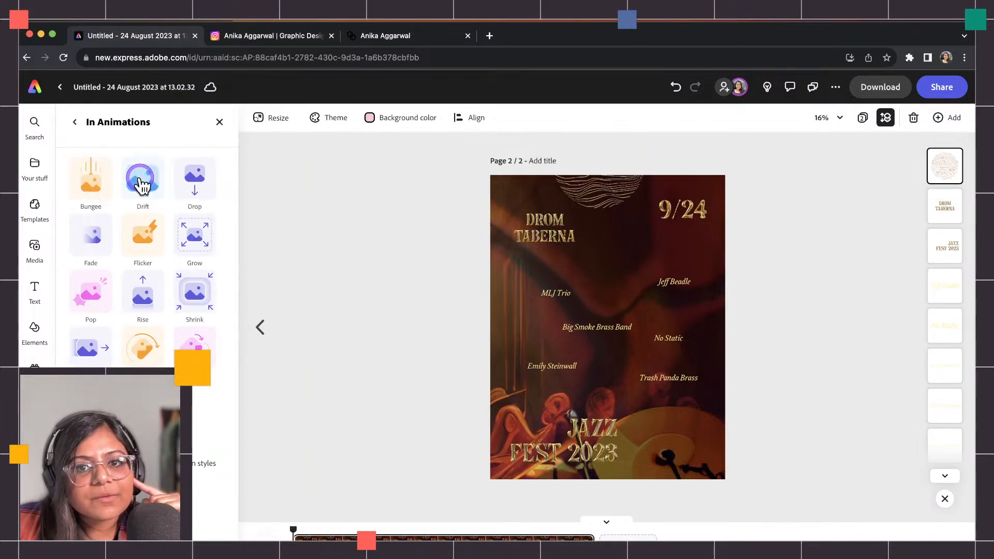
pyautogui.click(200, 340)
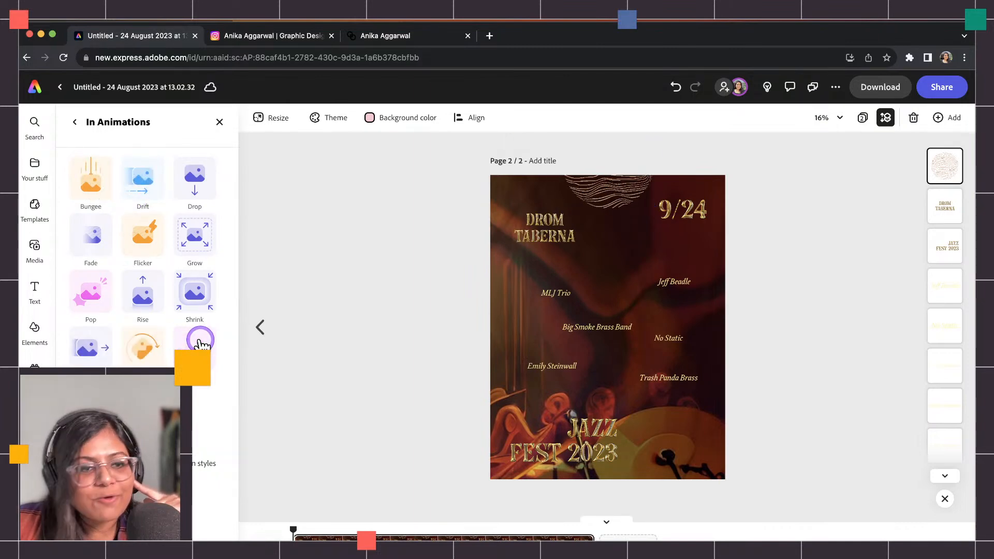
pyautogui.click(186, 294)
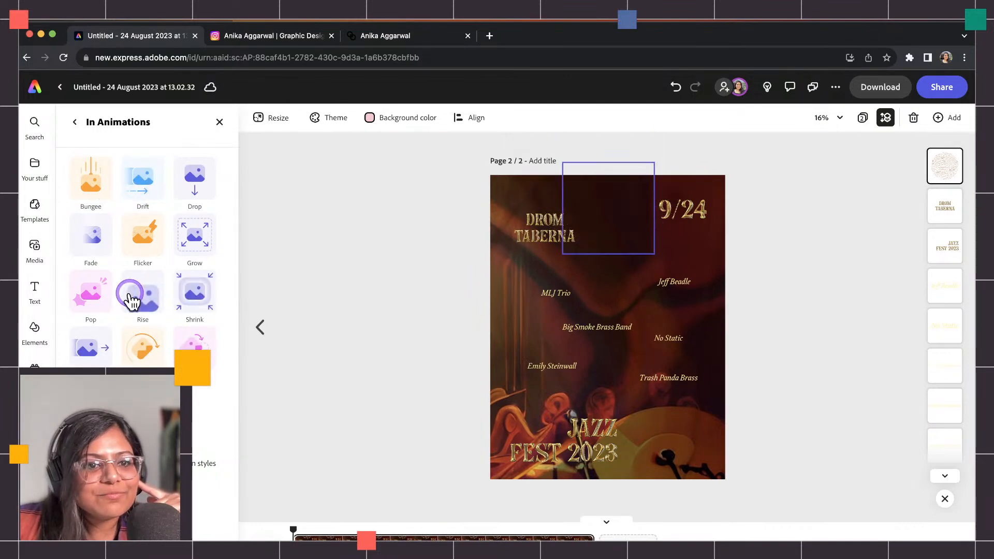
pyautogui.click(187, 237)
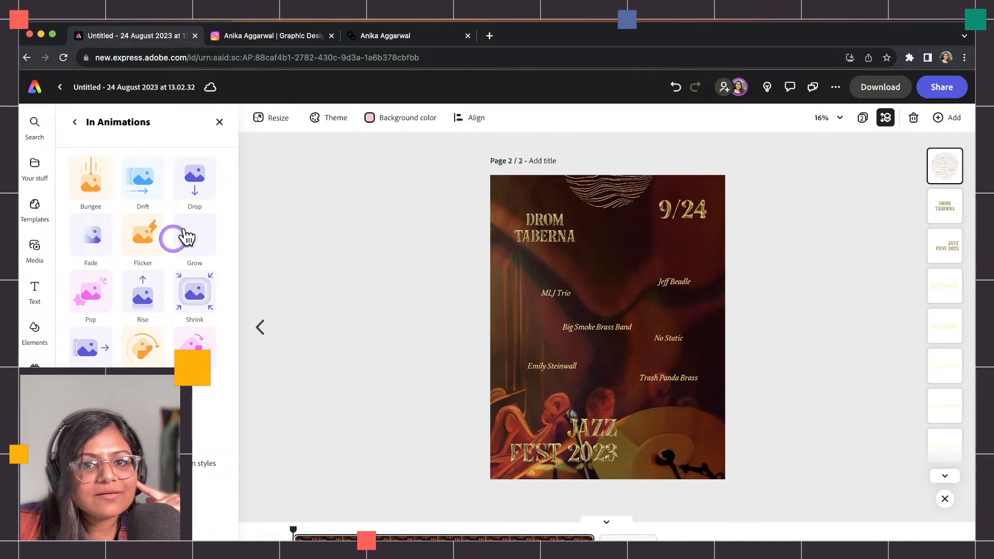
pyautogui.click(184, 184)
# Add a Jitter loop to the wavy graphic with speed 6 and intensity 7.
pyautogui.click(149, 187)
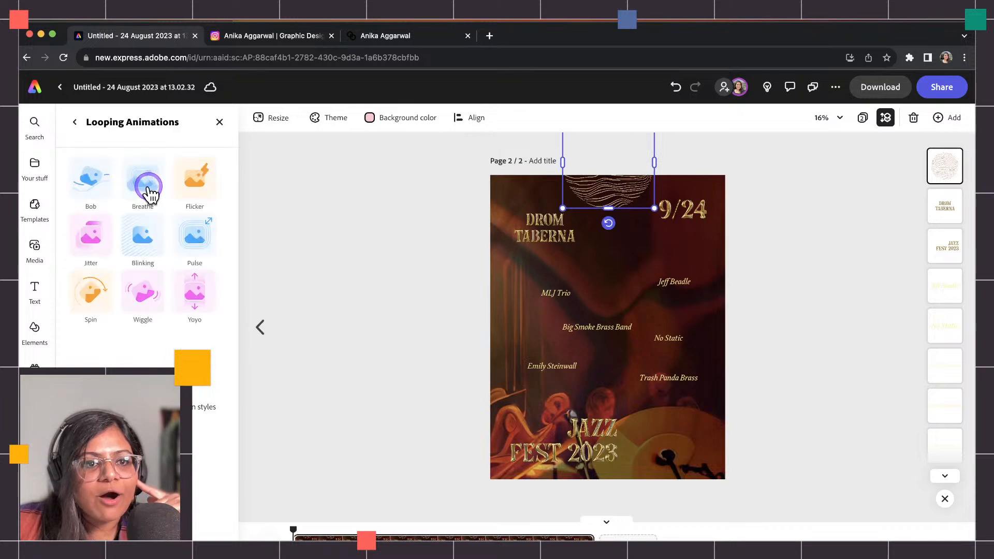
pyautogui.click(91, 237)
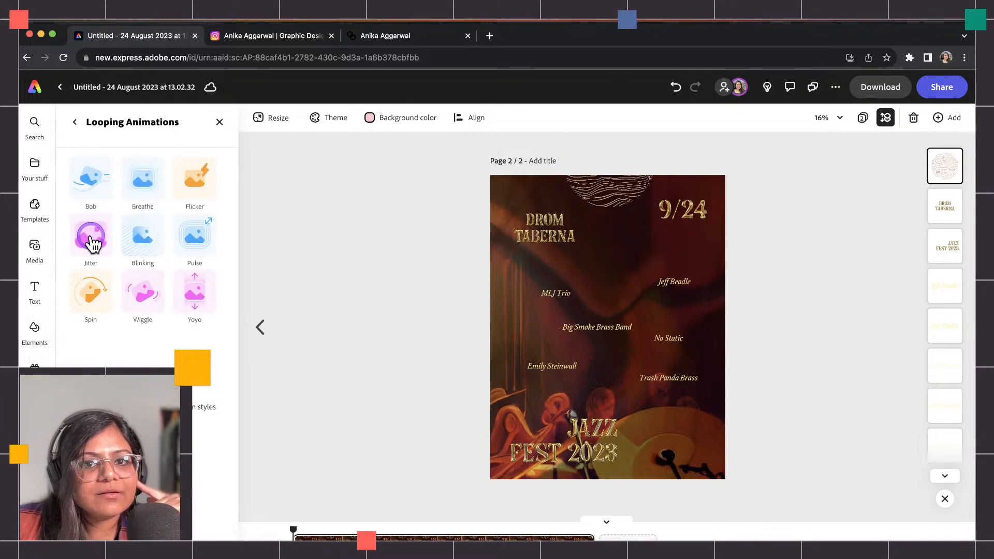
pyautogui.click(91, 237)
pyautogui.moveTo(87, 251); pyautogui.dragTo(87, 283)
pyautogui.click(423, 434)
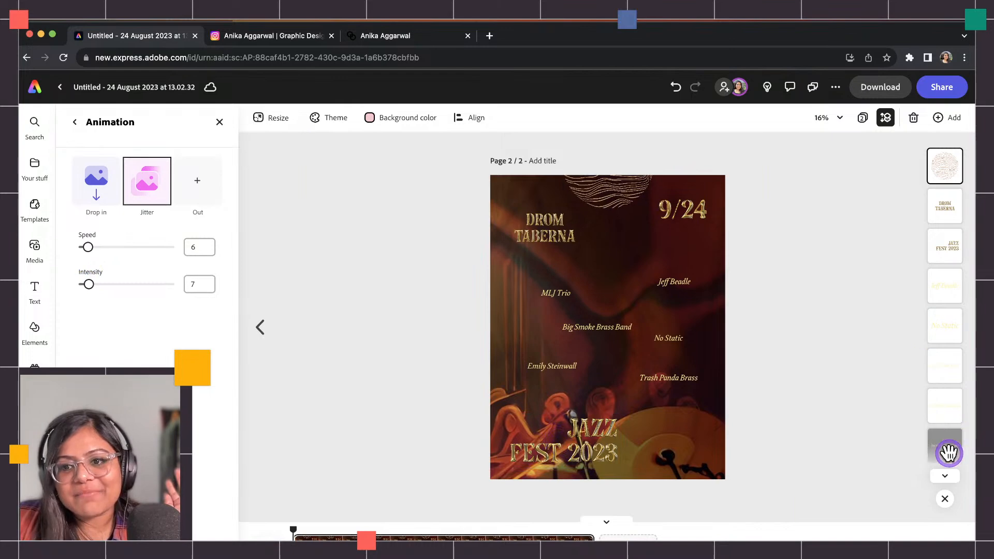
# Give the blended texture image a Jitter loop at speed 1, intensity 18.
pyautogui.scroll(-4, 947, 448)
pyautogui.click(944, 421)
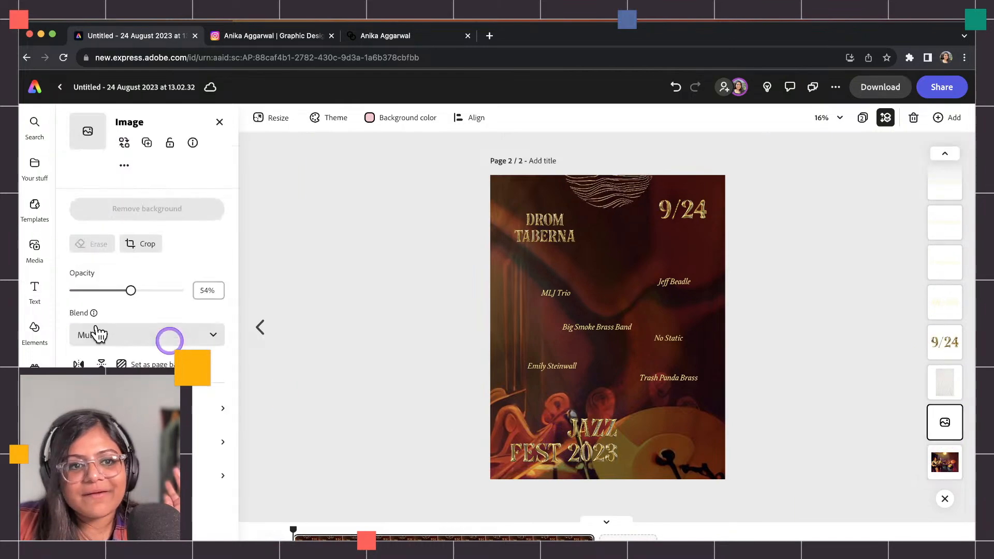
pyautogui.click(93, 475)
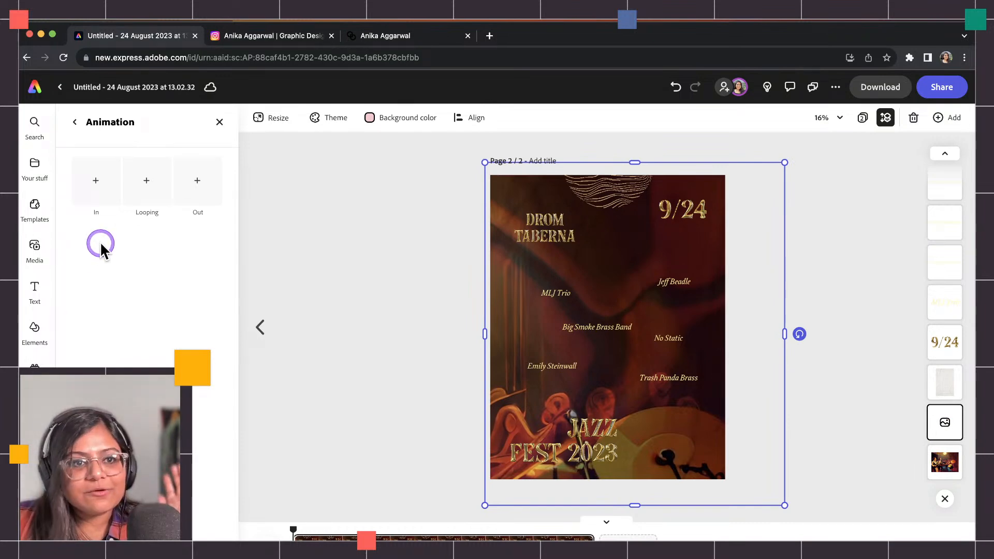
pyautogui.click(124, 200)
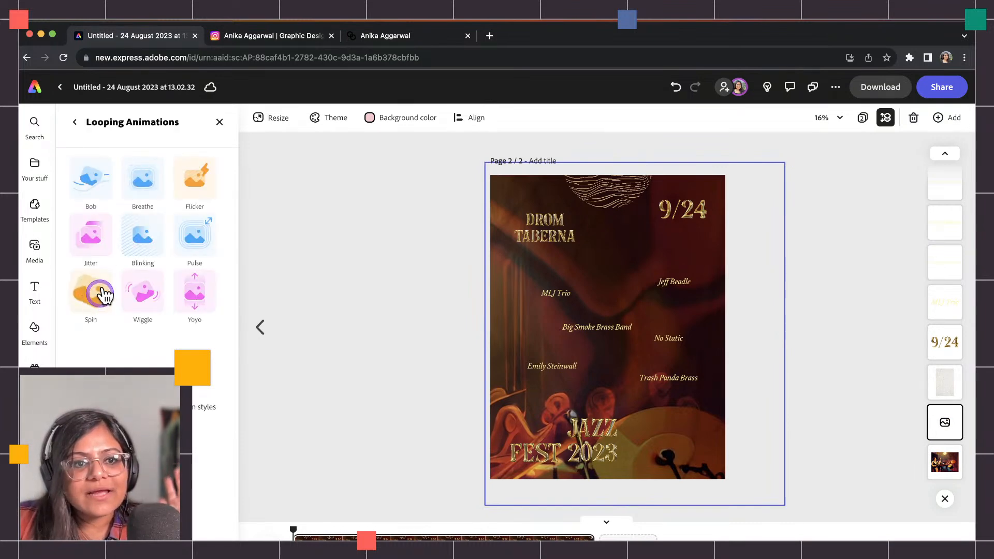
pyautogui.click(93, 332)
pyautogui.moveTo(85, 246); pyautogui.dragTo(78, 247)
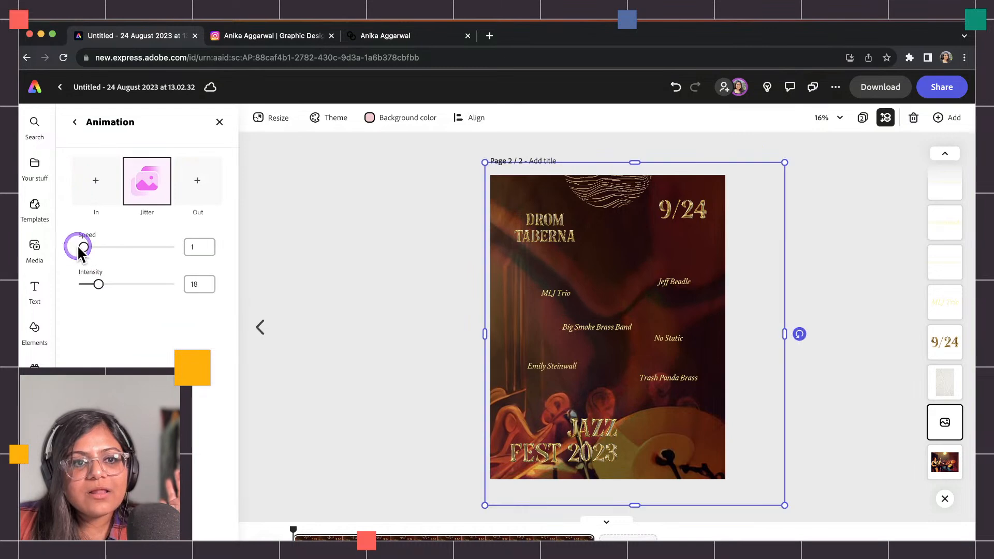
pyautogui.moveTo(94, 285); pyautogui.dragTo(92, 286)
pyautogui.click(803, 294)
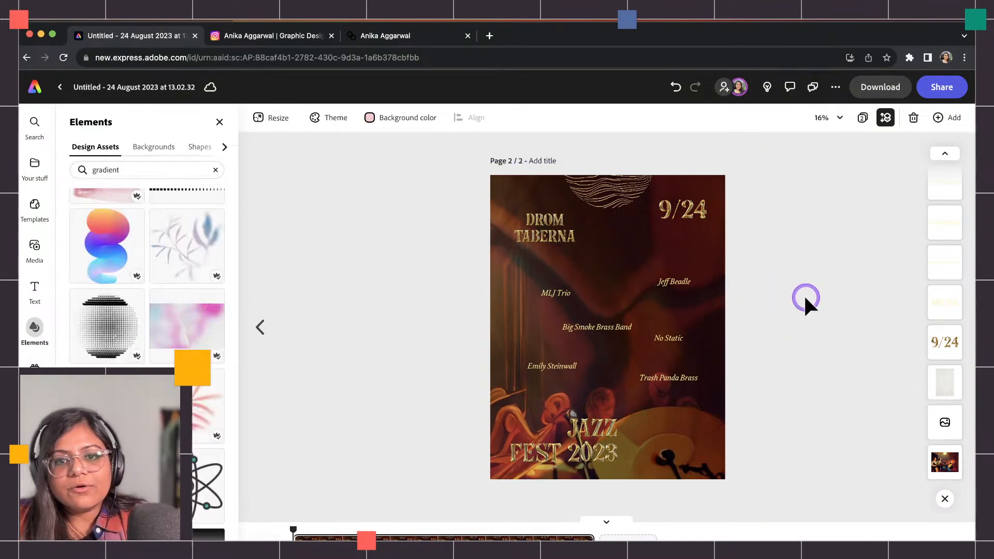
pyautogui.scroll(2, 696, 280)
pyautogui.scroll(1, 701, 287)
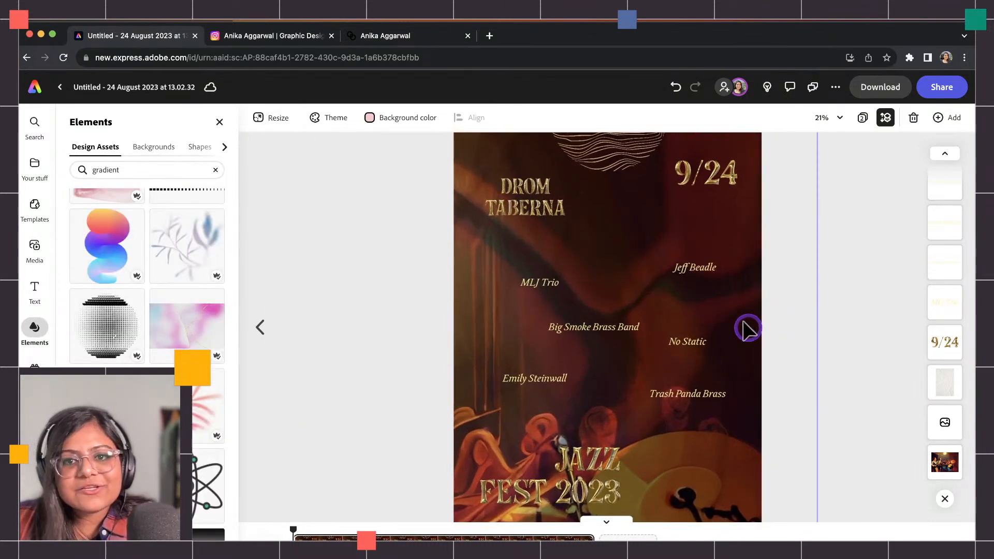
pyautogui.click(268, 548)
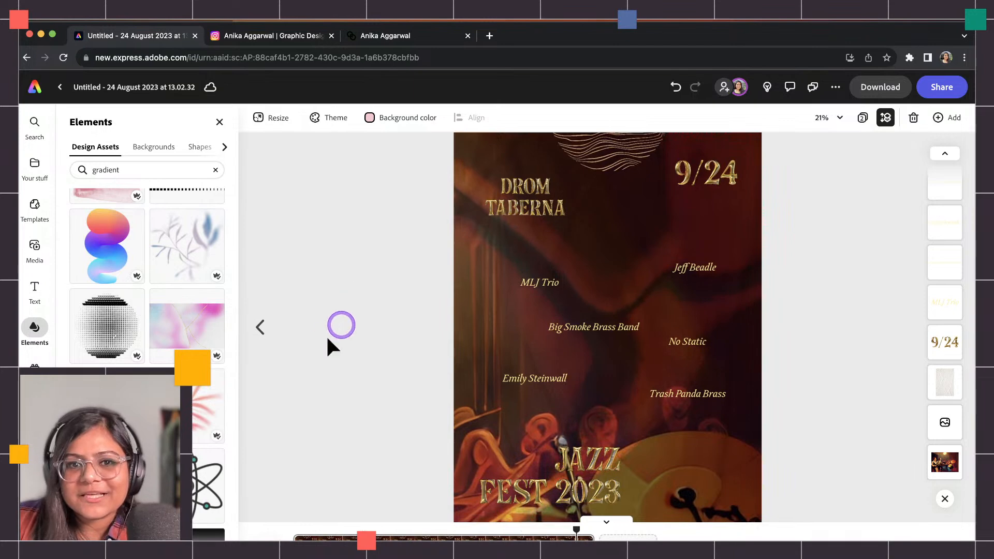
pyautogui.click(260, 327)
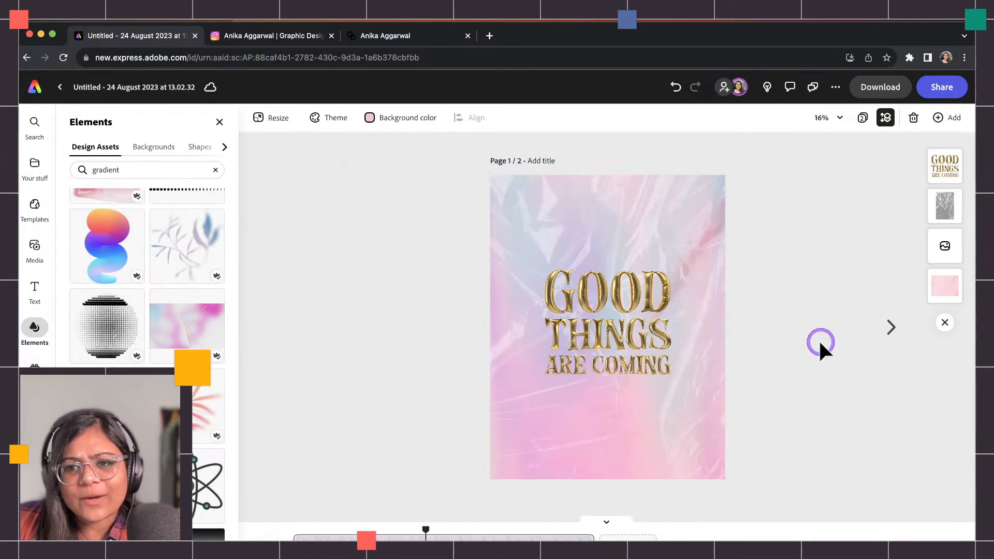
pyautogui.click(886, 328)
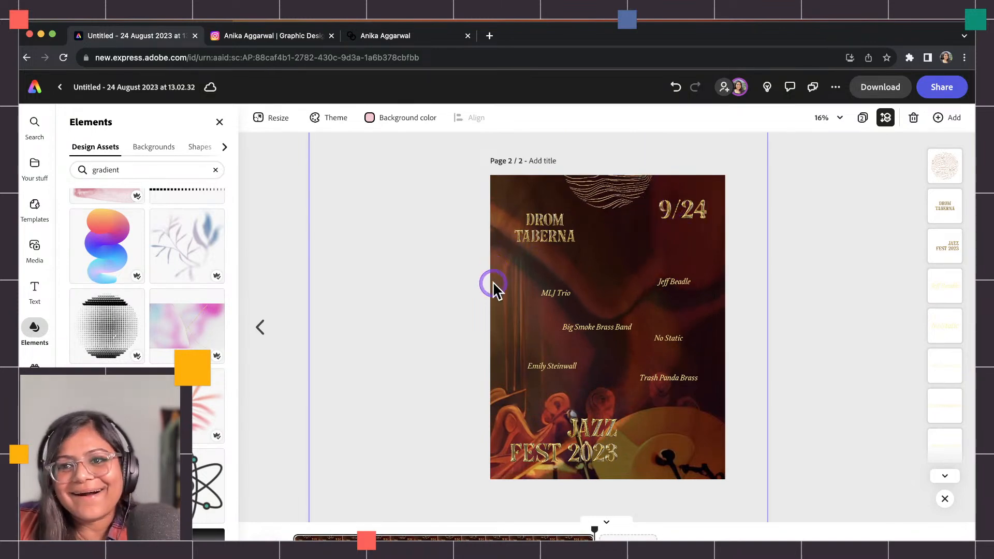
pyautogui.click(609, 191)
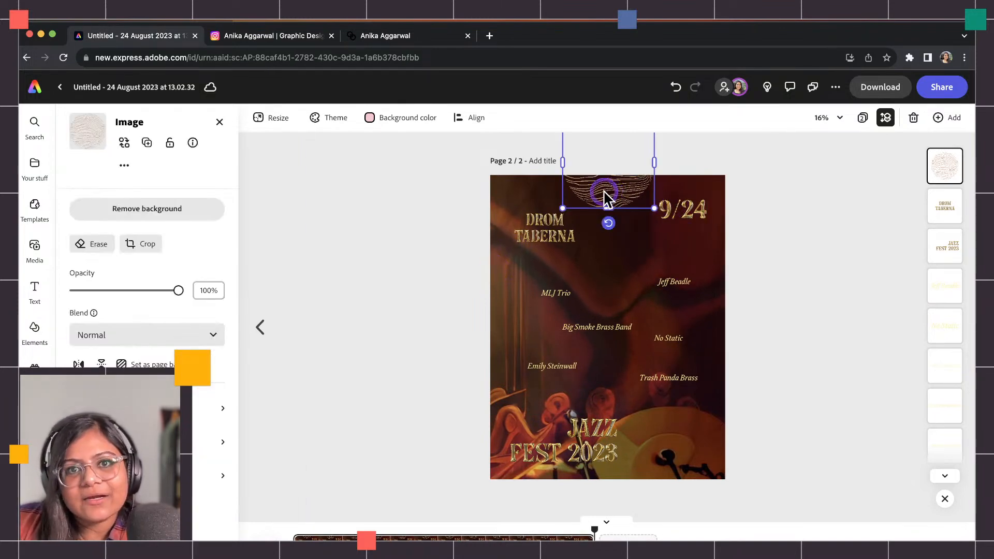
# Apply the Breathe looping animation to the DROM TABERNA title.
pyautogui.click(562, 236)
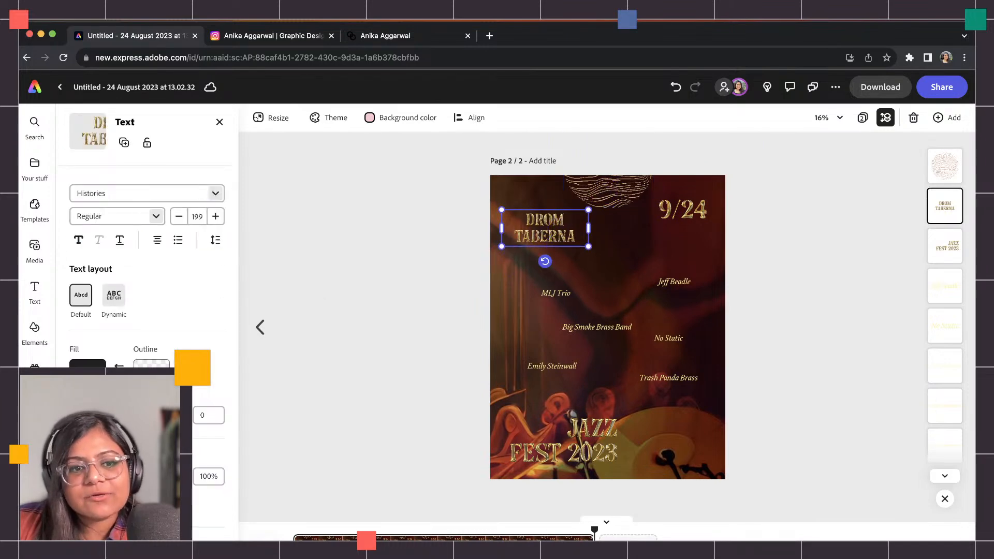
pyautogui.scroll(-3, 129, 445)
pyautogui.click(130, 512)
pyautogui.click(145, 173)
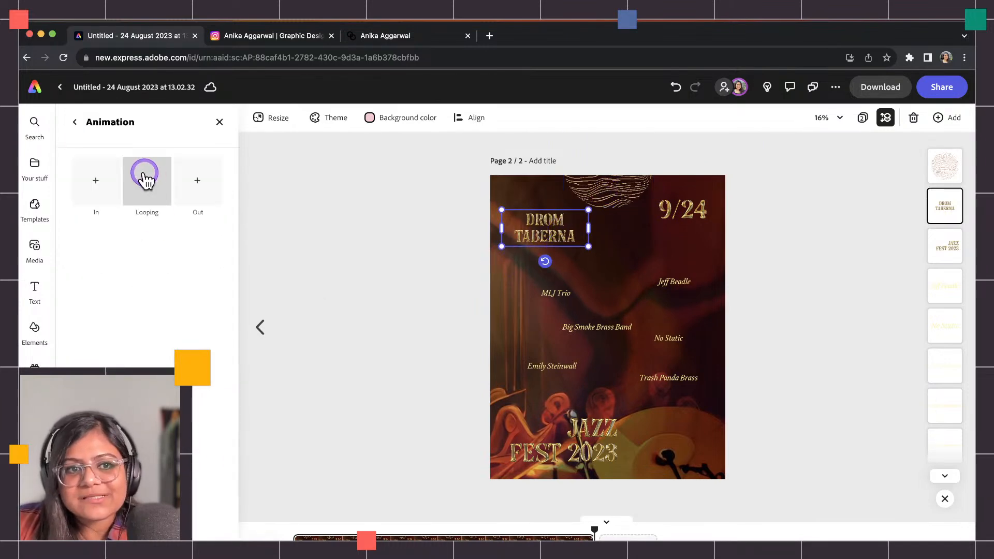
pyautogui.click(146, 175)
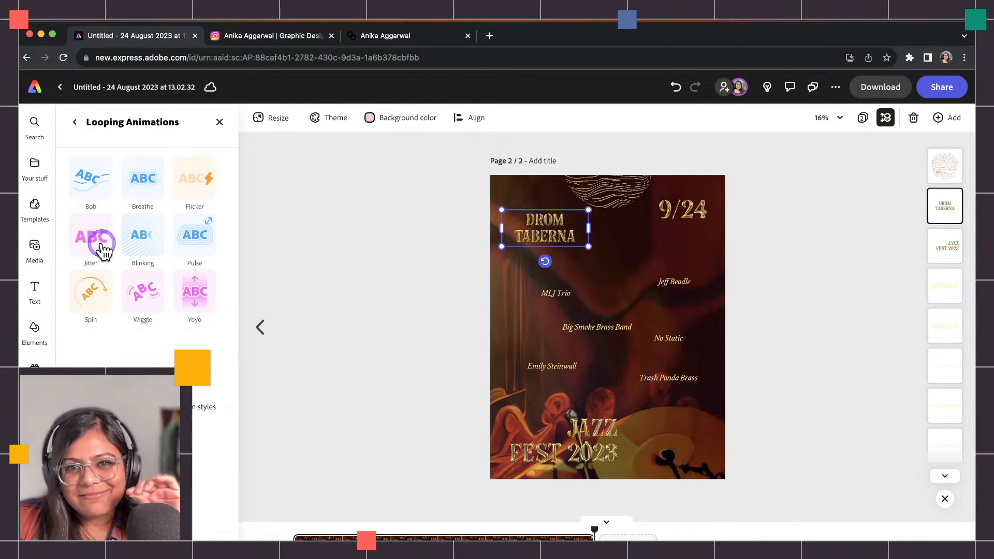
# Open the Elements library and select the old gradient search term.
pyautogui.click(607, 299)
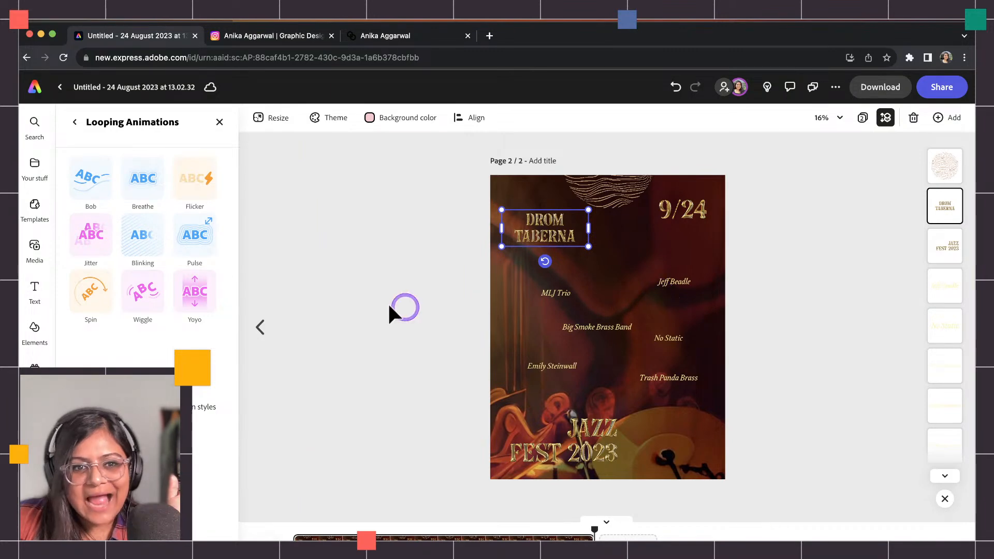
pyautogui.click(46, 329)
pyautogui.moveTo(140, 175); pyautogui.dragTo(81, 169)
# Search Elements for 'arrow' and filter the results to Backgrounds, then Shapes.
pyautogui.write('arrow')
pyautogui.press('Return')
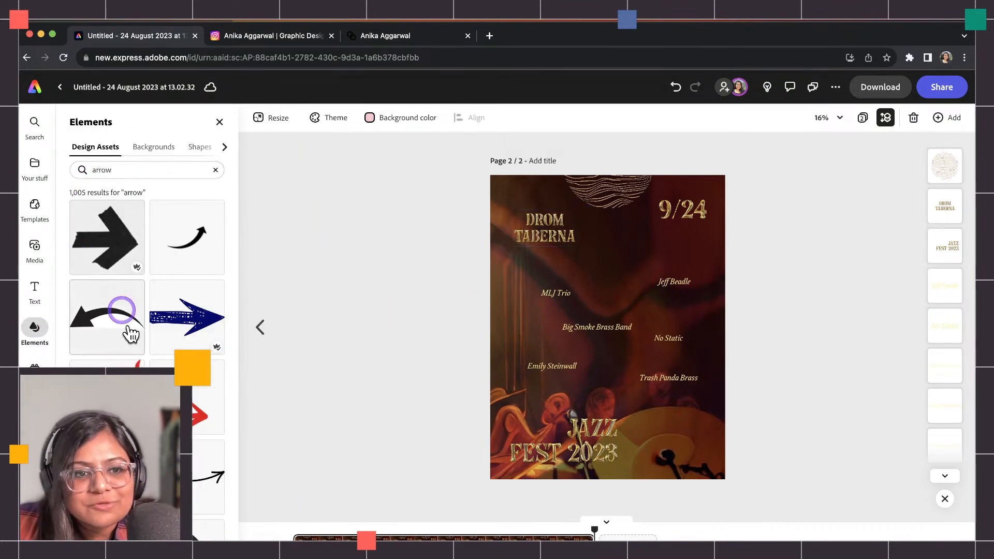
pyautogui.scroll(-10, 147, 310)
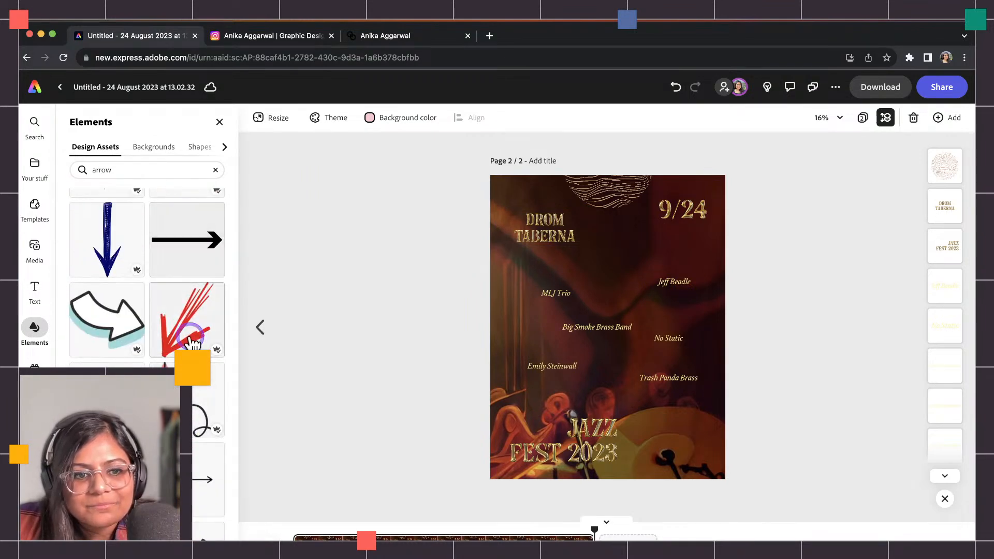
pyautogui.scroll(-5, 193, 293)
pyautogui.scroll(-5, 196, 446)
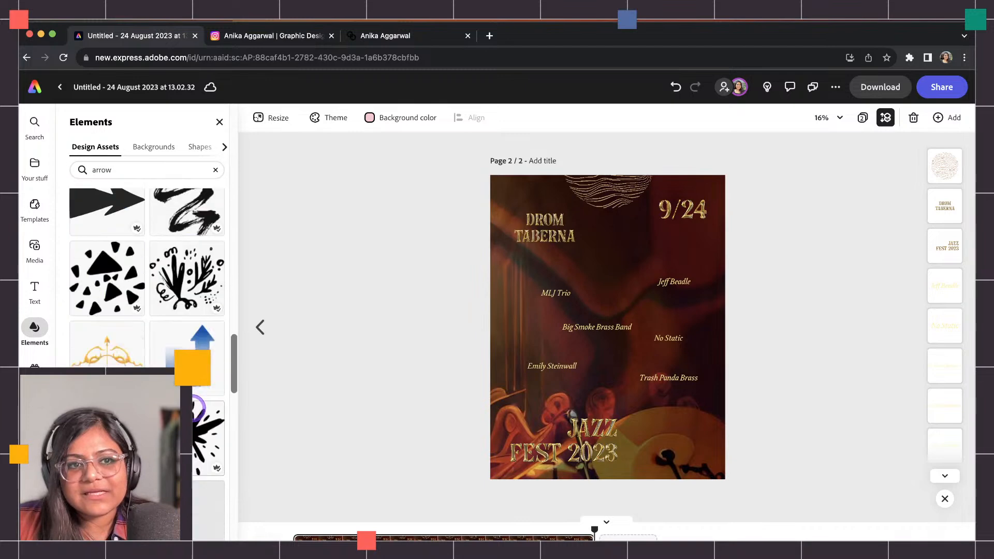
pyautogui.click(154, 147)
pyautogui.click(199, 147)
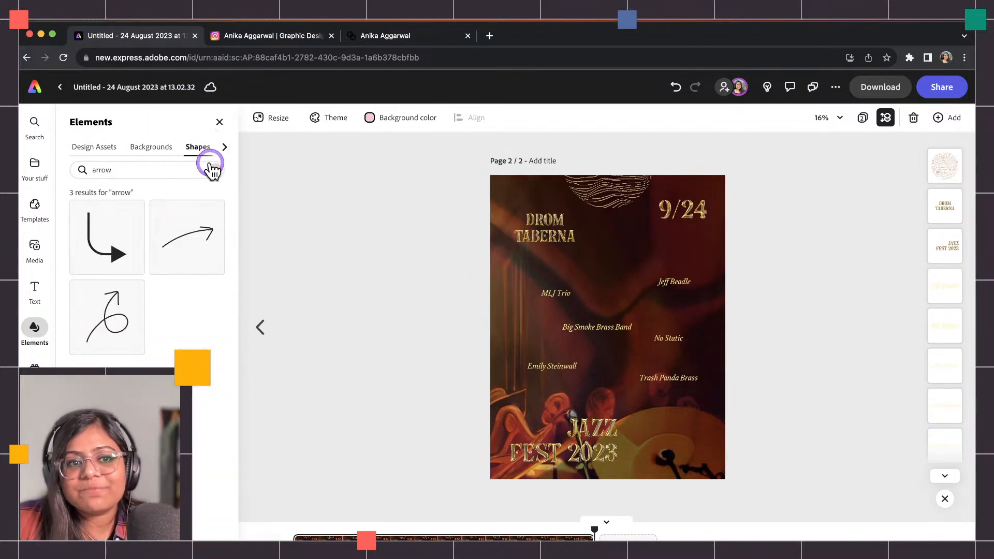